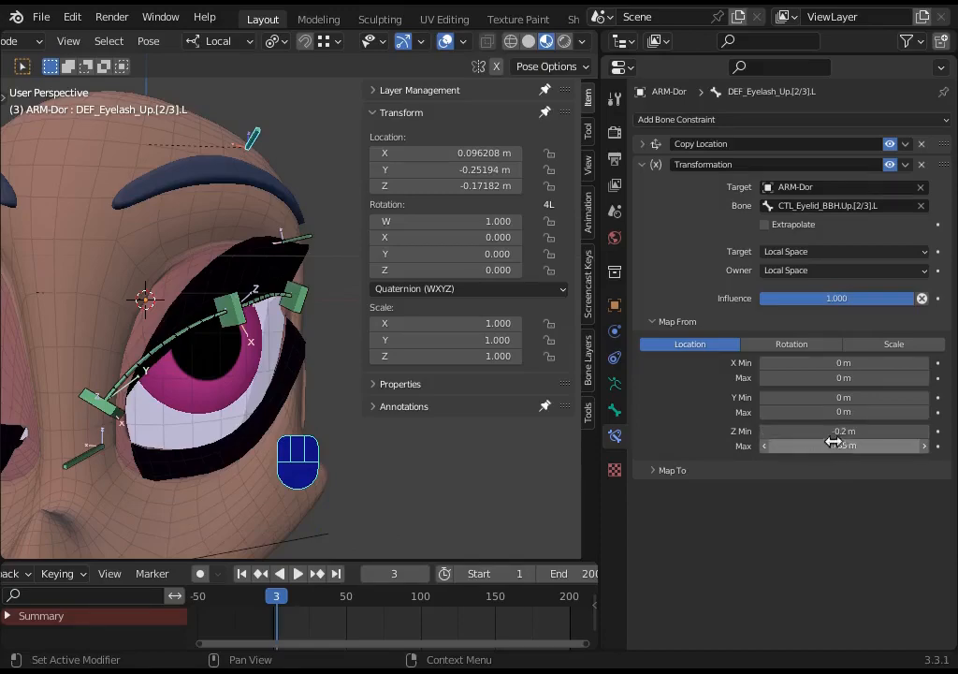
Copy the Map From Z Max value, 0.35 m, from the Transformation constraint of the DEF_Eyelash_Up.[2/3].L bone.
left_click(234, 329)
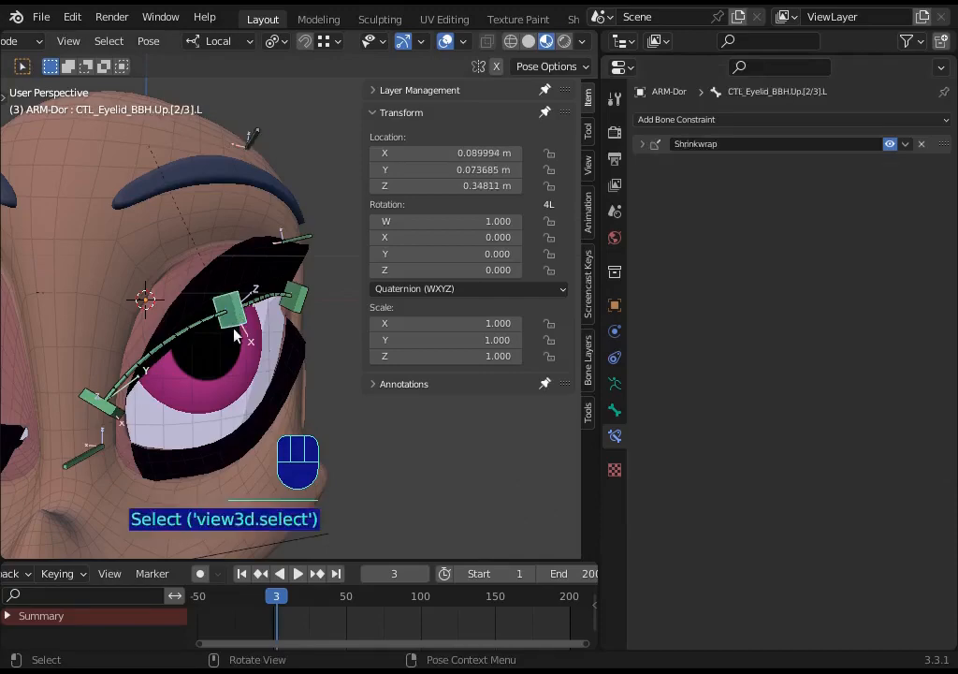
left_click(248, 139)
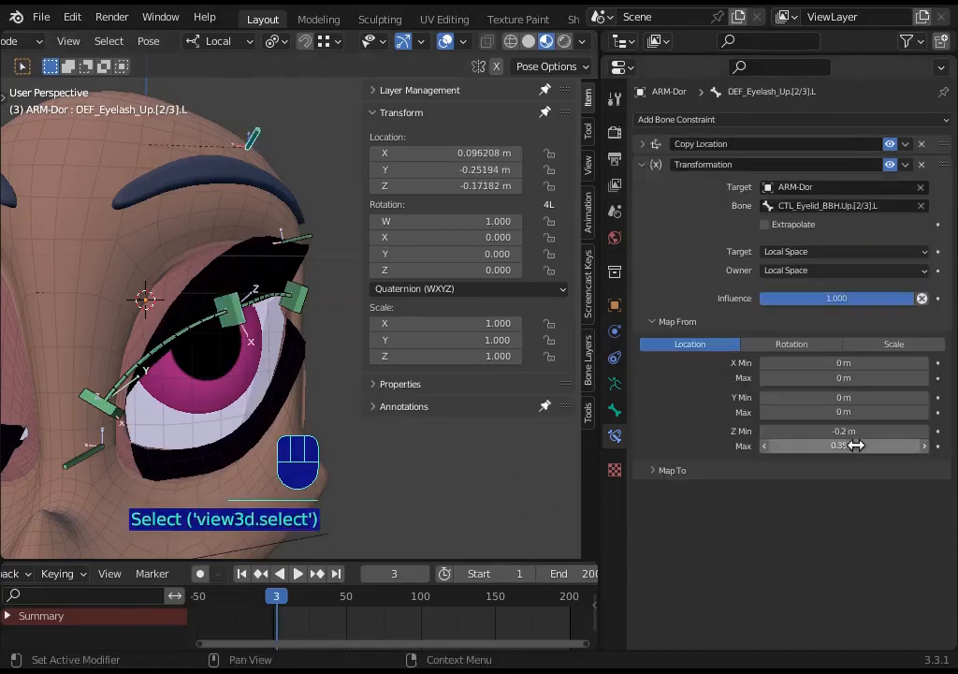
key("ctrl")
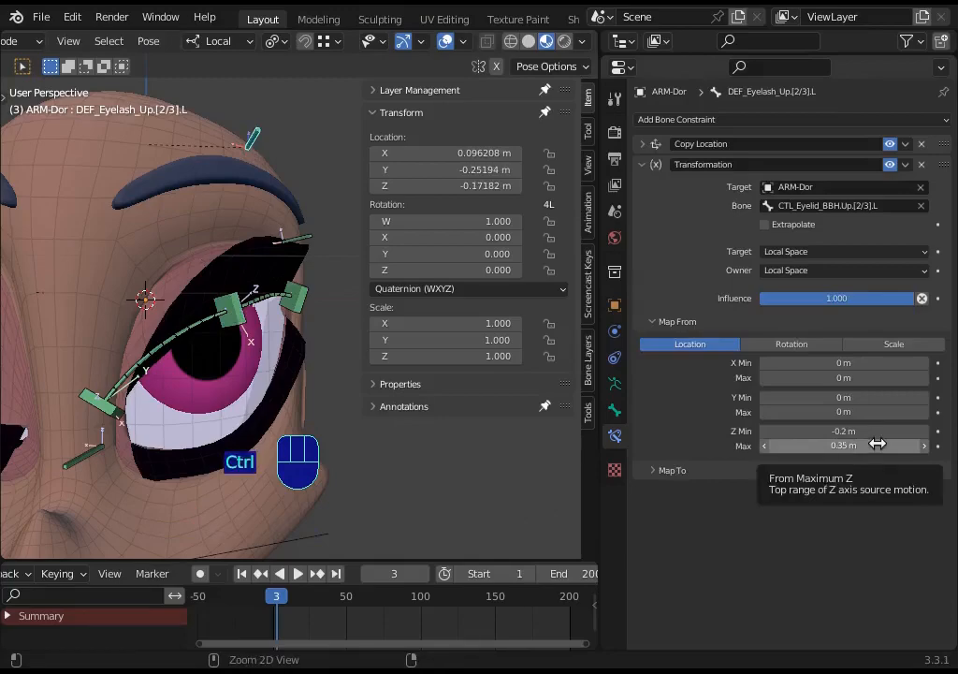
key("ctrl+c")
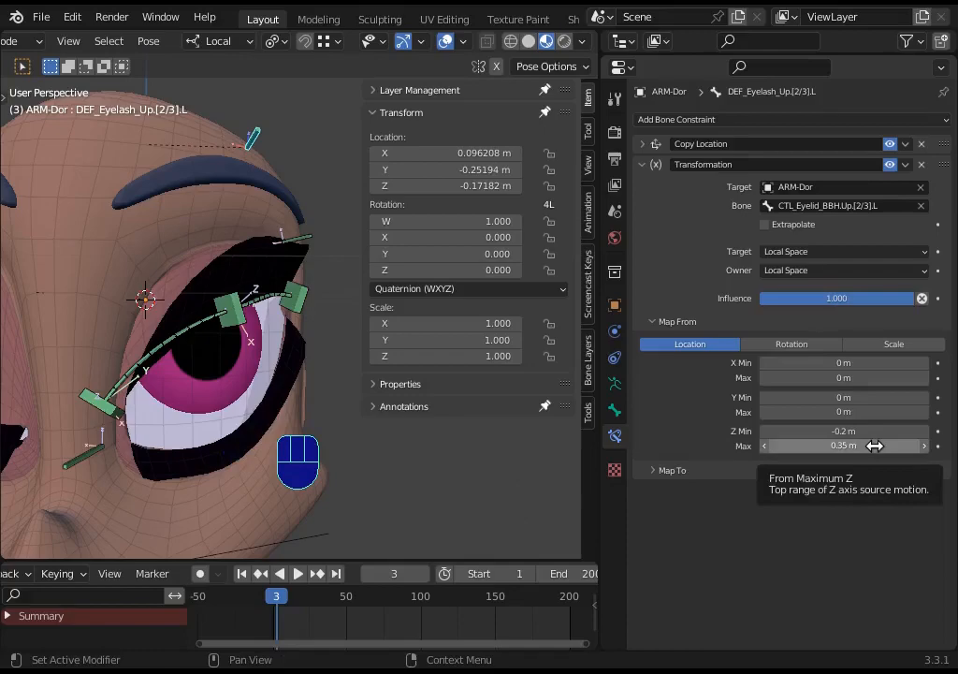
Clear the location of the CTL_Eyelid_BBH.Up.[2/3].L control and set its local Z location to 0.35 m.
left_click(243, 316)
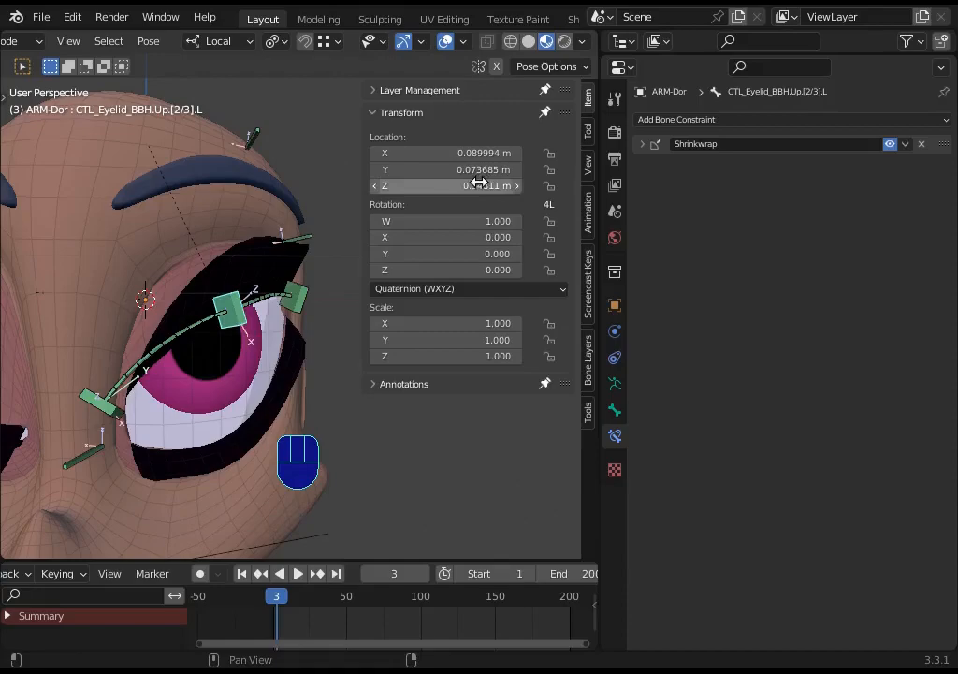
key("alt+g")
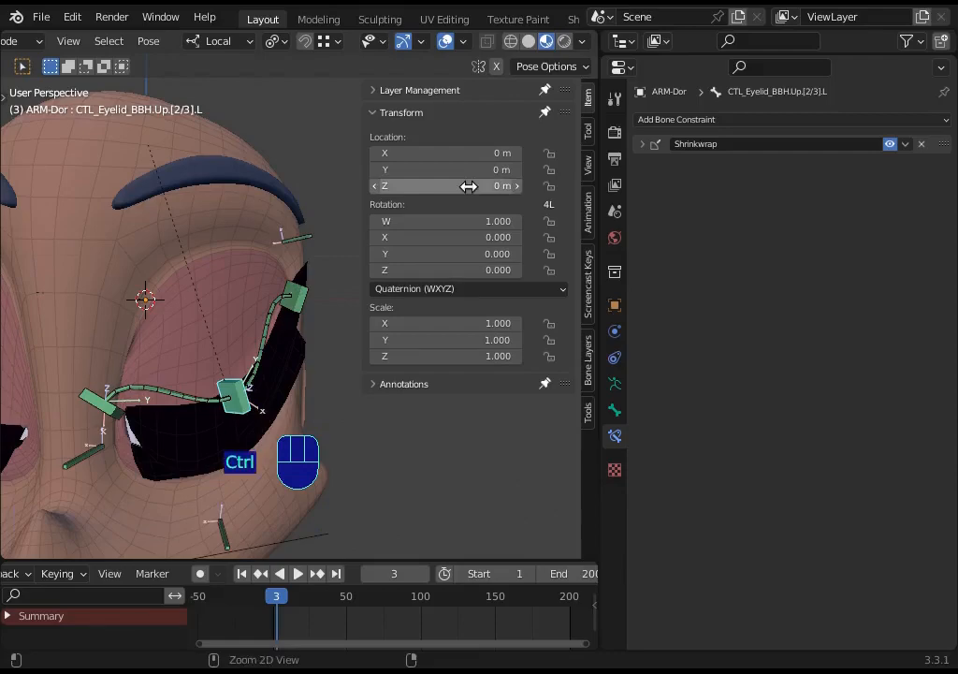
key("ctrl+v")
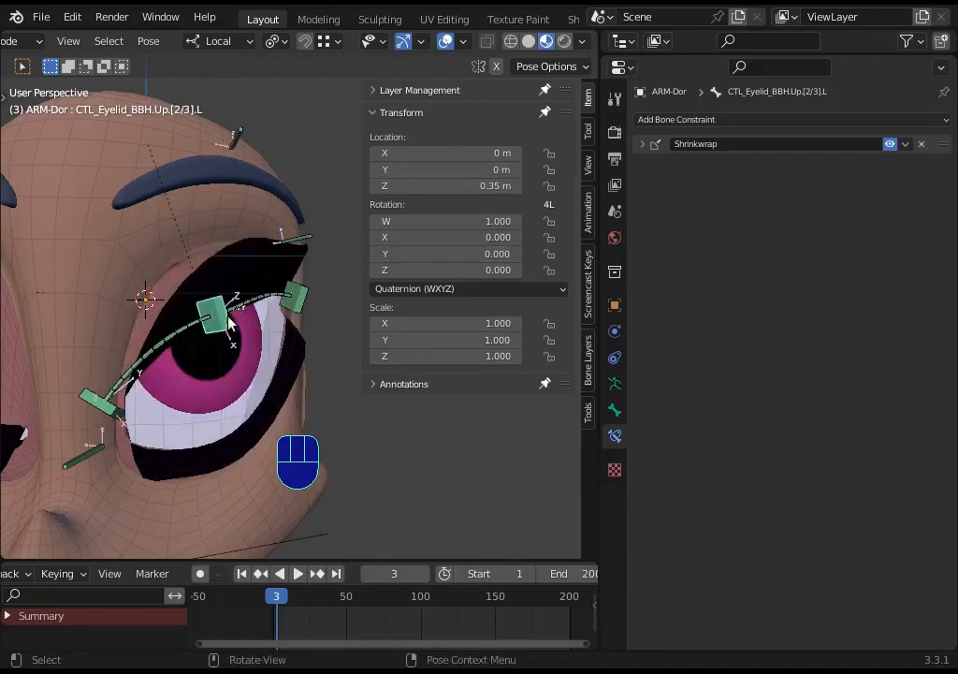
Shift the upper eyelid control sideways along X and Y while setting its Z location to 0.35 m.
middle_click_drag(229, 320, 242, 311)
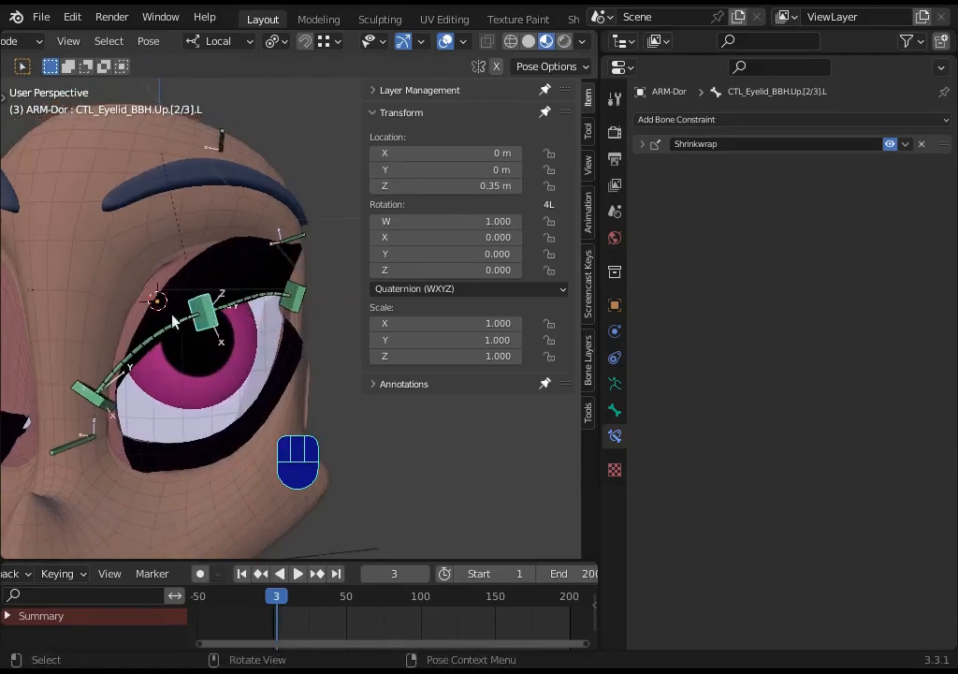
left_click_drag(454, 169, 429, 169)
key("g")
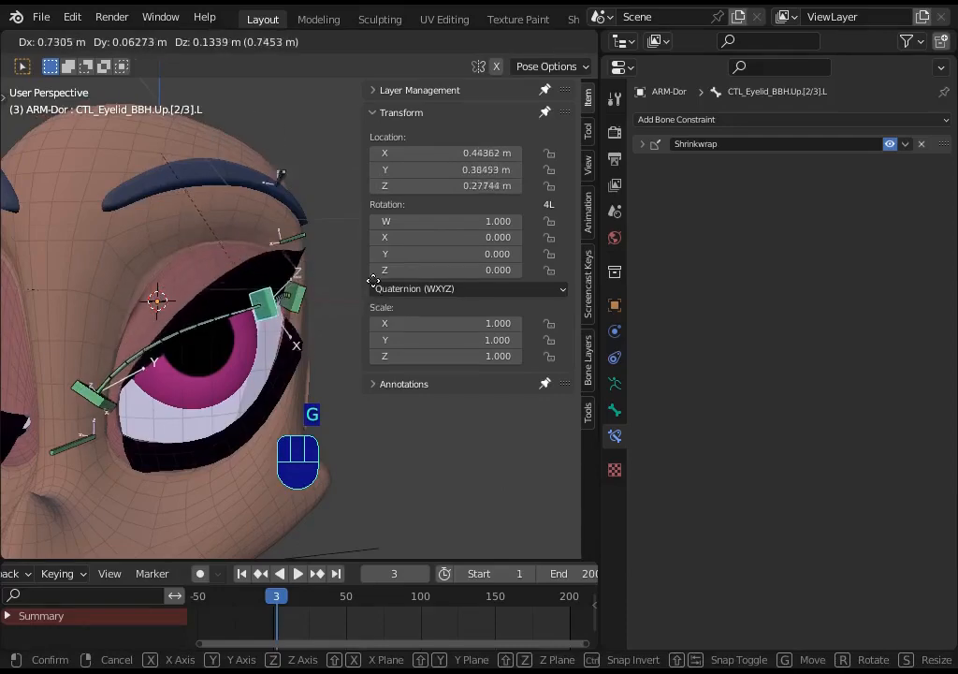
left_click(366, 306)
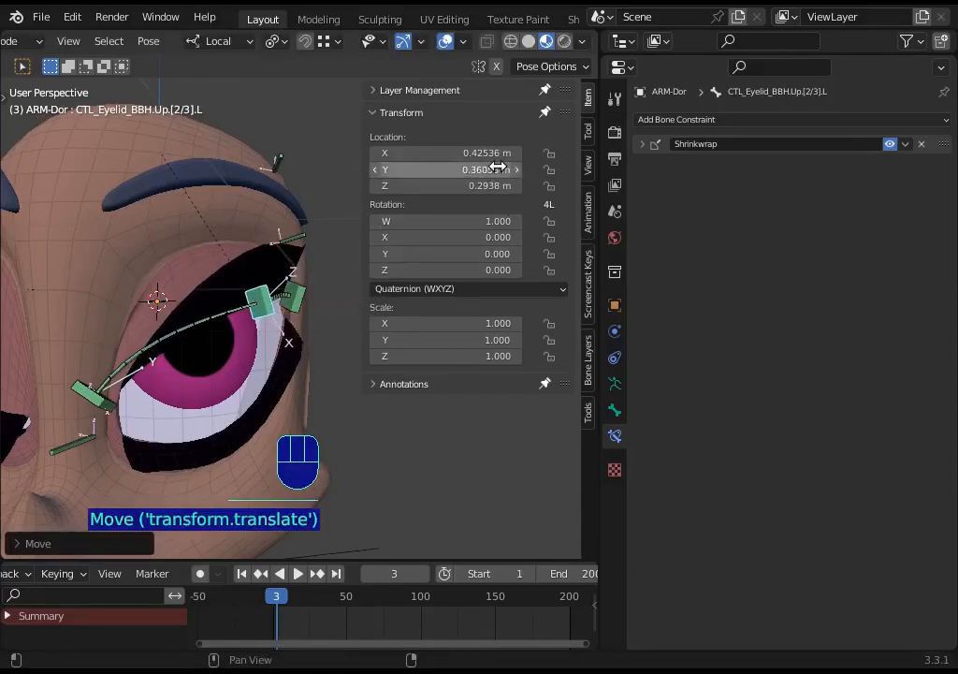
key("ctrl+v")
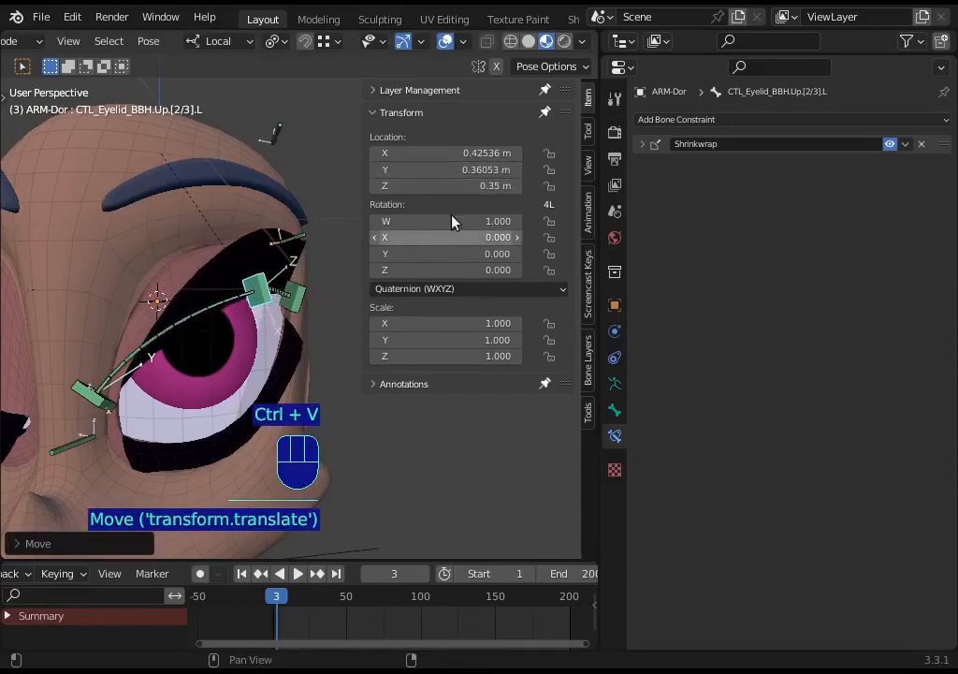
key("ctrl+v")
left_click_drag(445, 169, 451, 169)
Lower the upper eyelid control over the pupil to a Z location of about 0.19 m.
middle_click_drag(236, 323, 262, 309)
key("g")
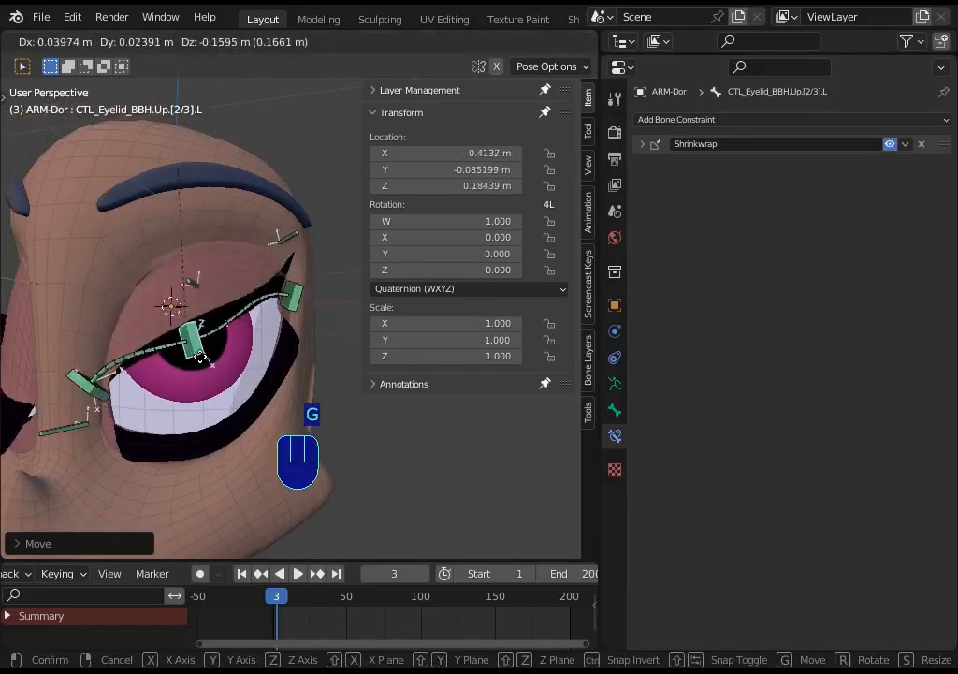
left_click(210, 274)
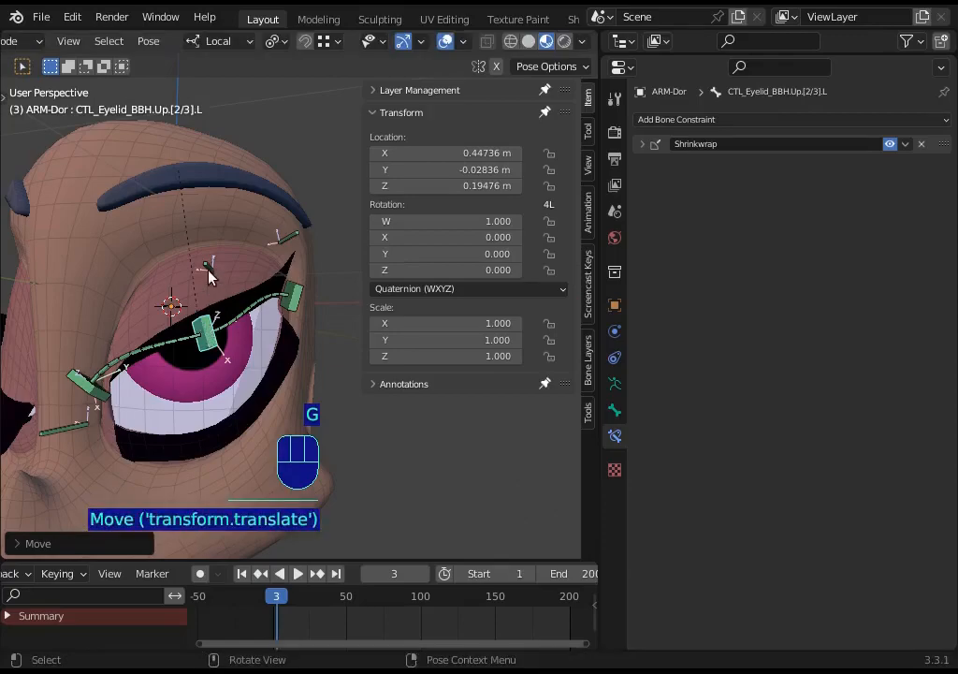
Examine the Map To location ranges in the upper eyelash bone's Transformation constraint.
left_click(208, 269)
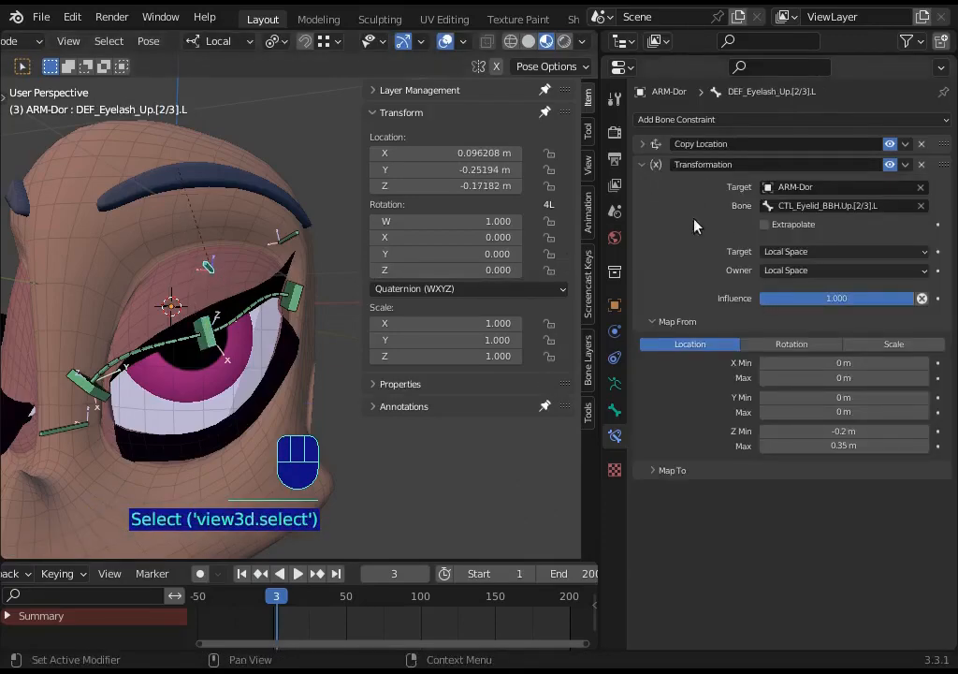
left_click(655, 468)
scroll(842, 618, "down", 1)
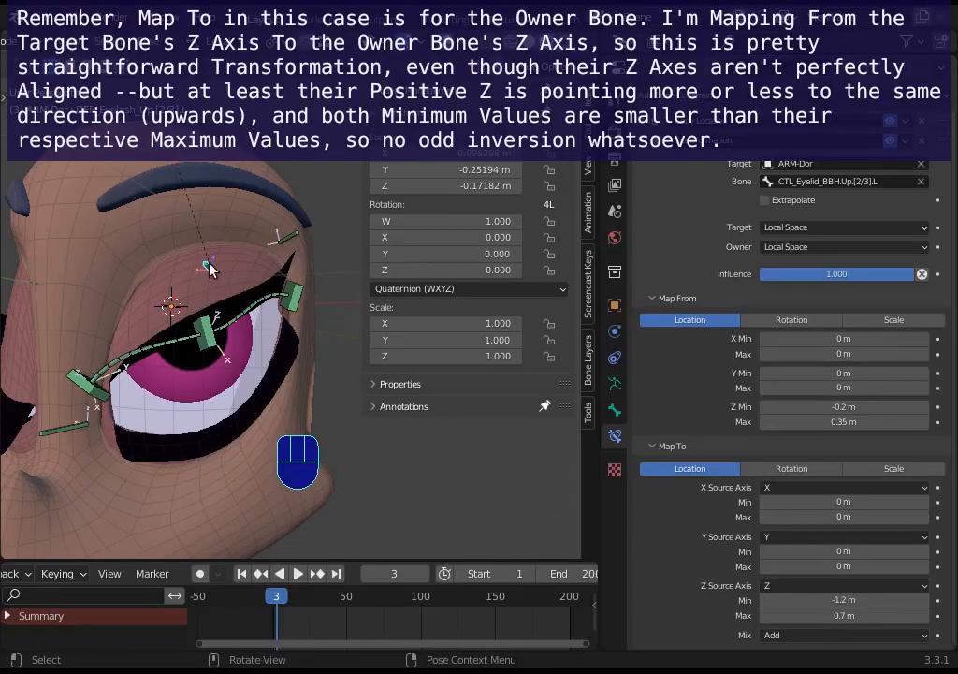
key("b")
key("b")
left_click_drag(231, 285, 231, 285)
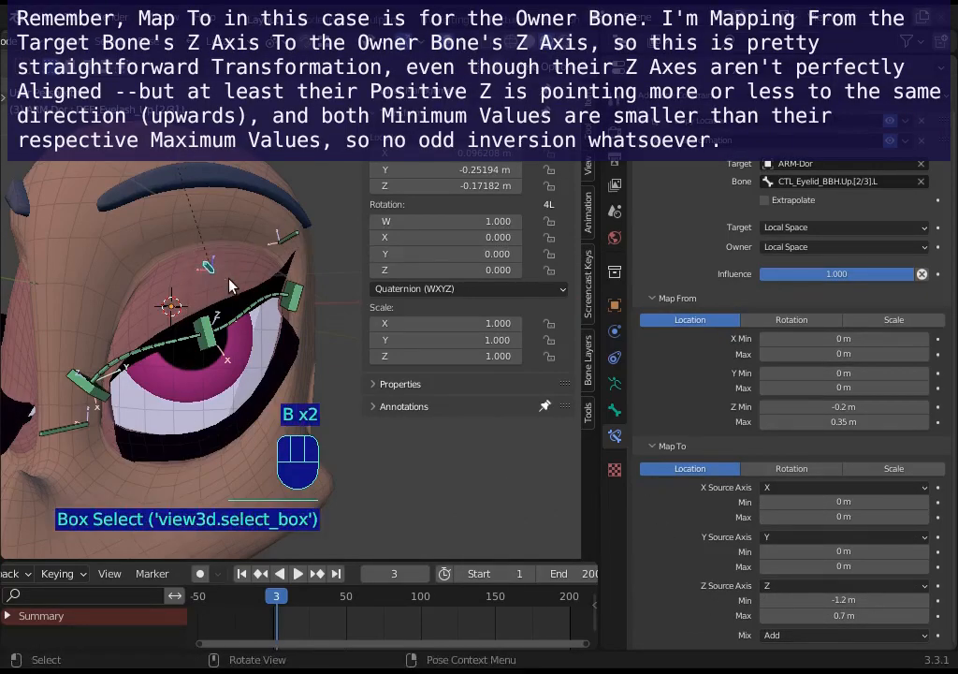
left_click(652, 446)
Reset the upper eyelid control's location, raise it freely over the eye, and set its Z location to 0.35 m.
key("alt+a")
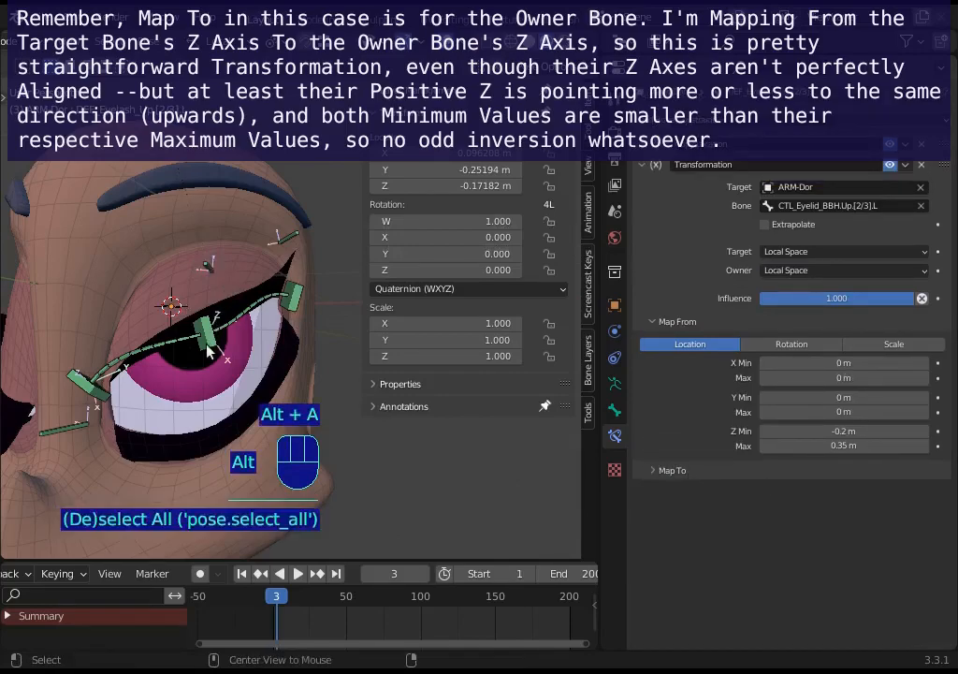
key("alt+g")
key("g")
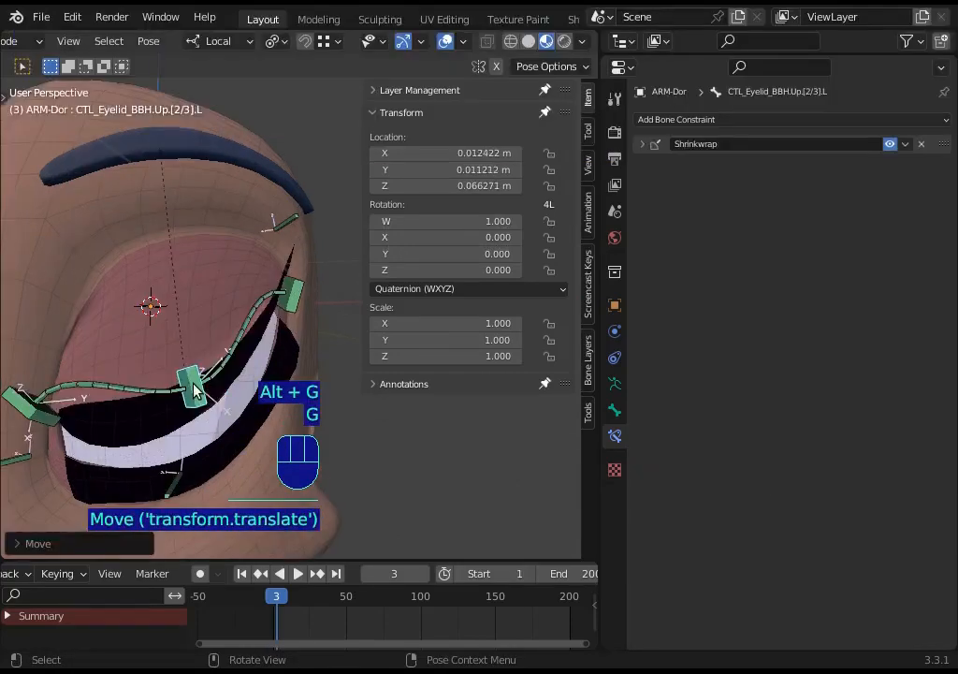
key("g")
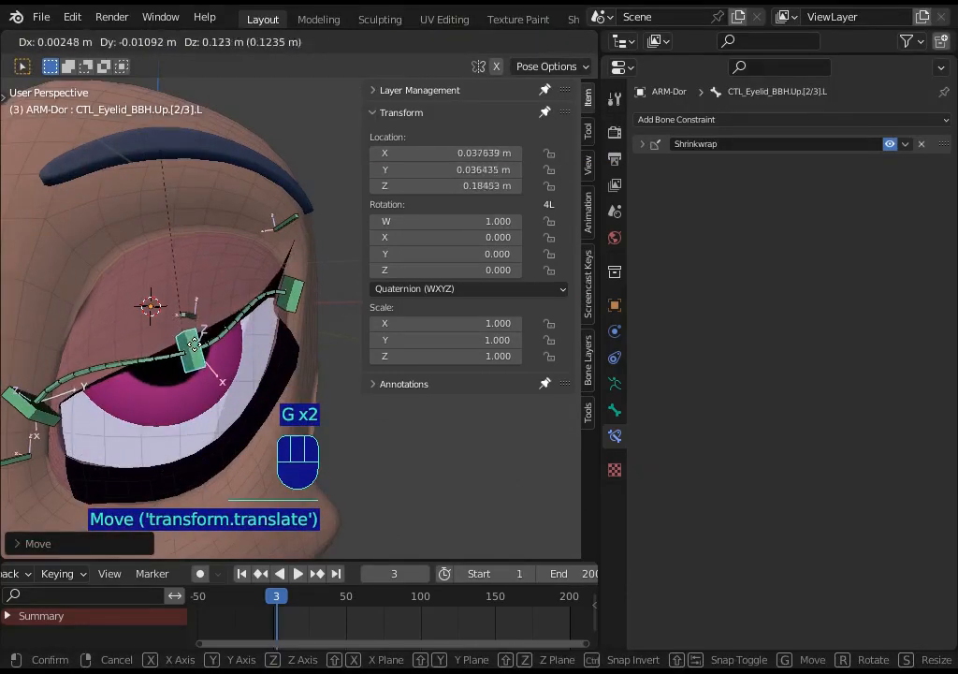
left_click(195, 316)
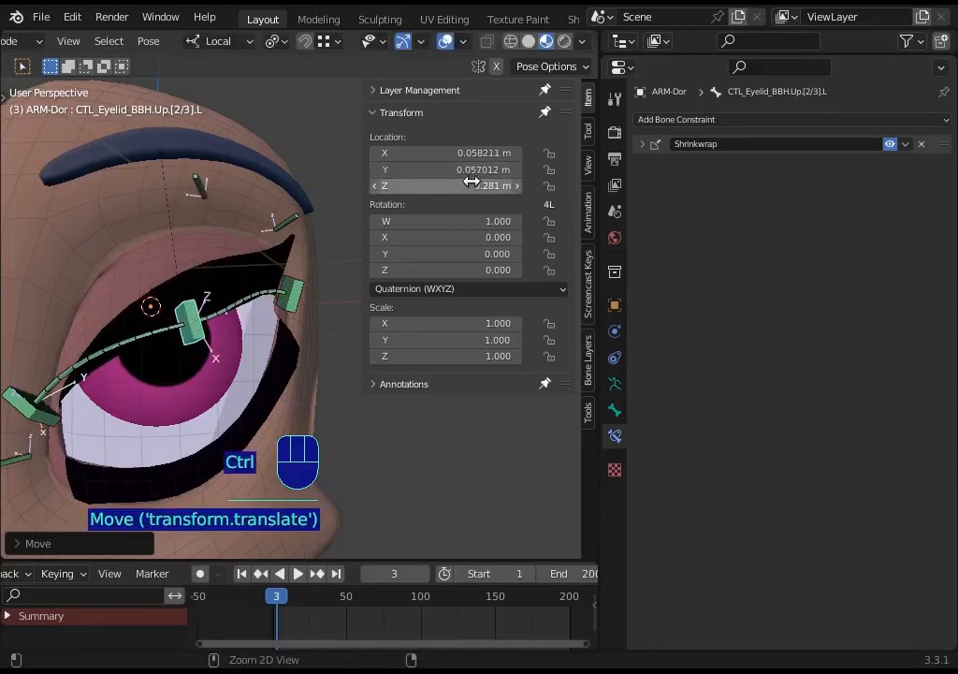
type("0.35 m")
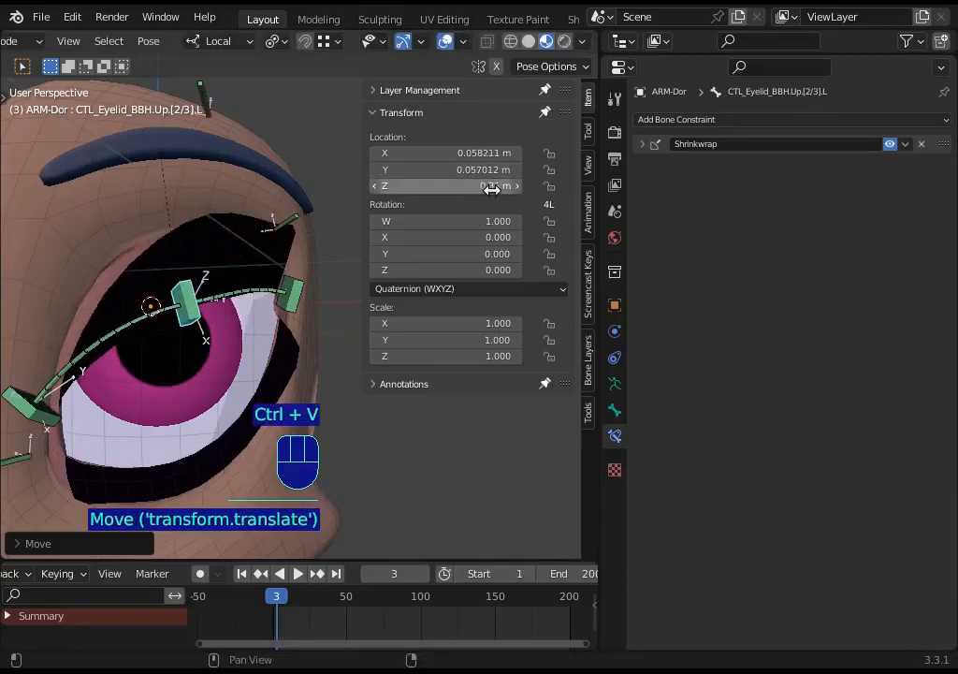
Move the upper eyelid control down and back up several times, ending at a Z location of about 0.30 m.
middle_click_drag(166, 267, 215, 278)
scroll(225, 286, "down", 1)
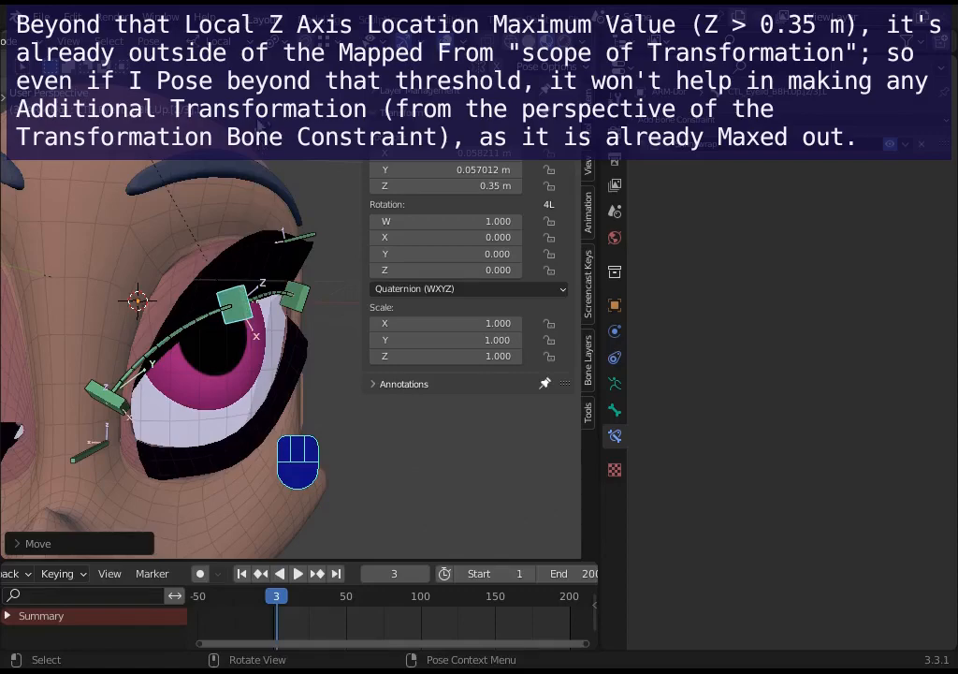
key("g")
left_click(253, 339)
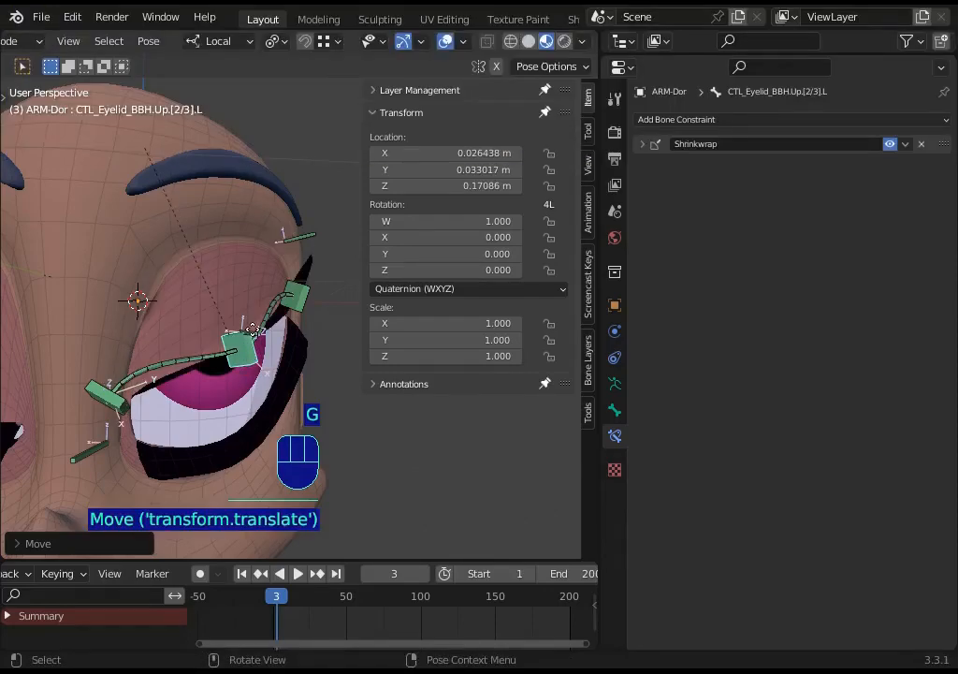
key("g")
left_click(252, 310)
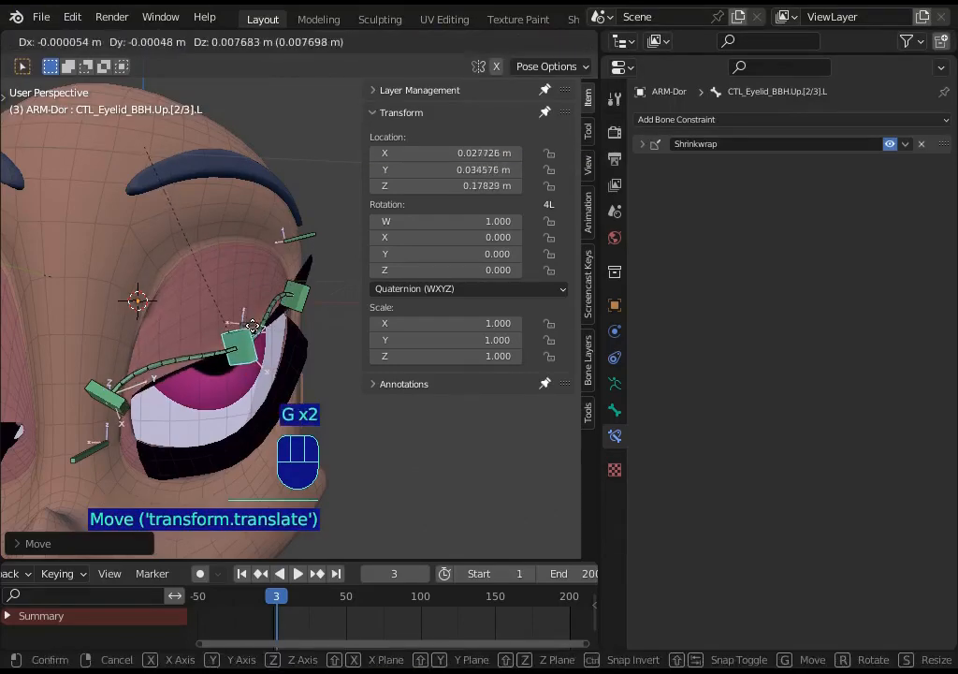
left_click(257, 272)
key("g")
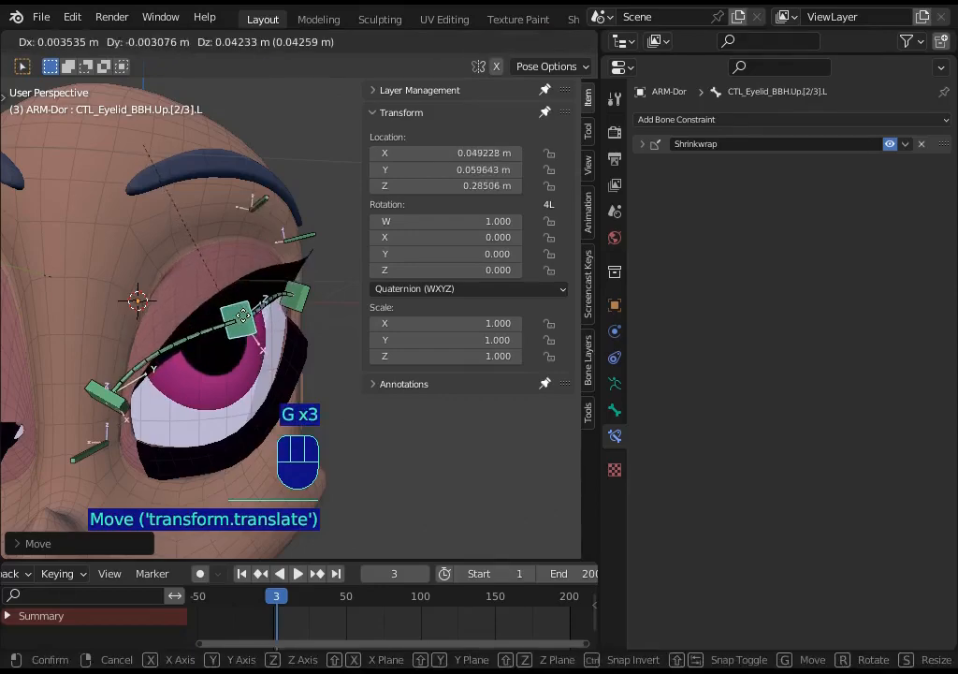
left_click(267, 201)
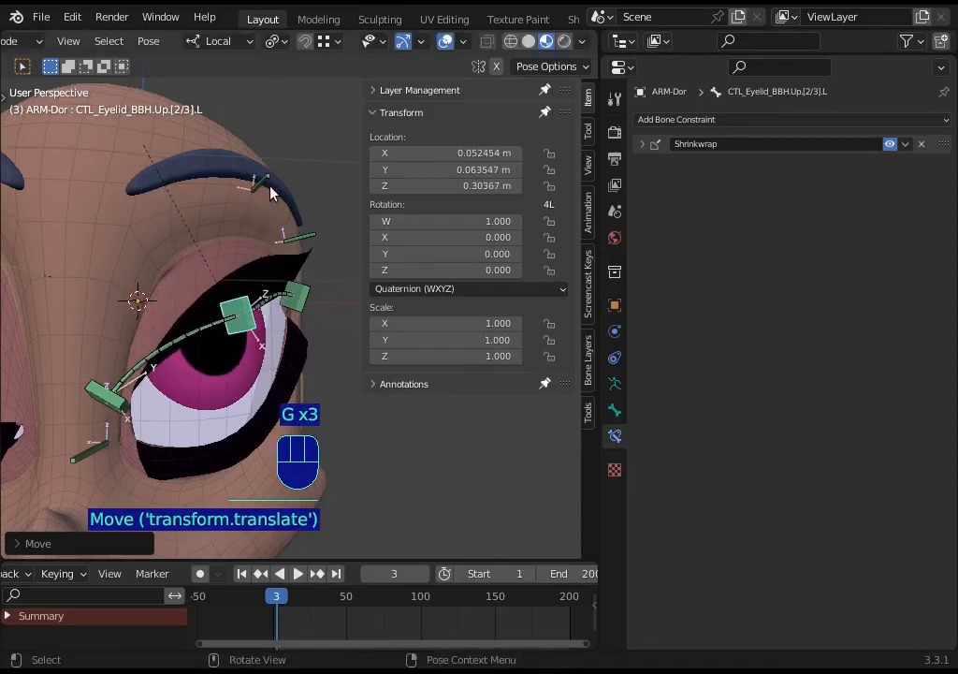
Reposition the upper eyelid control above the pupil and set its Z location to exactly 0.35 m.
left_click(268, 190)
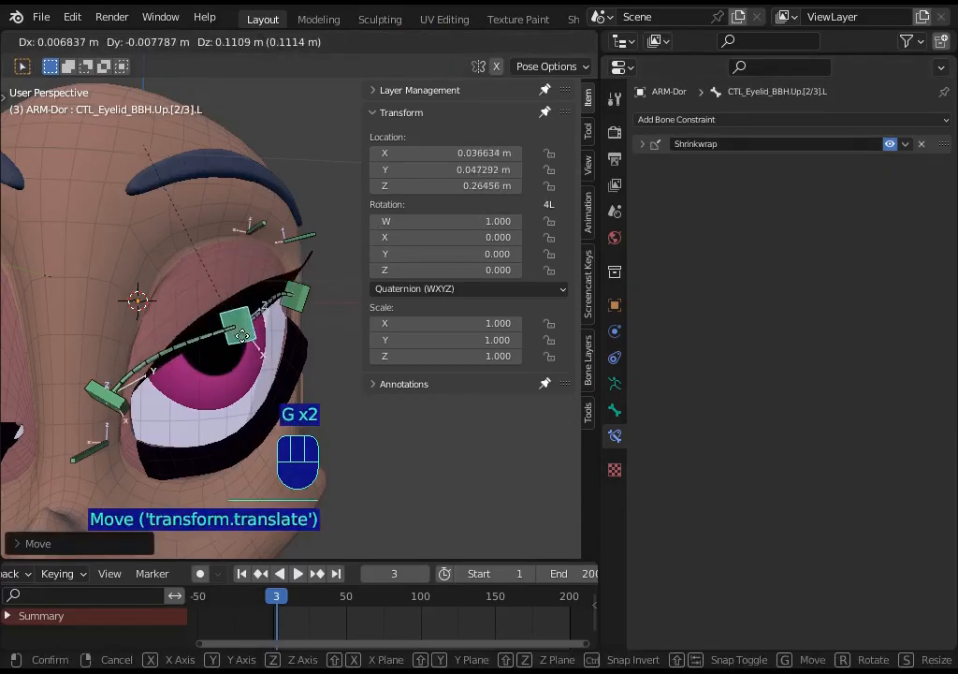
left_click(267, 225)
key("ctrl+v")
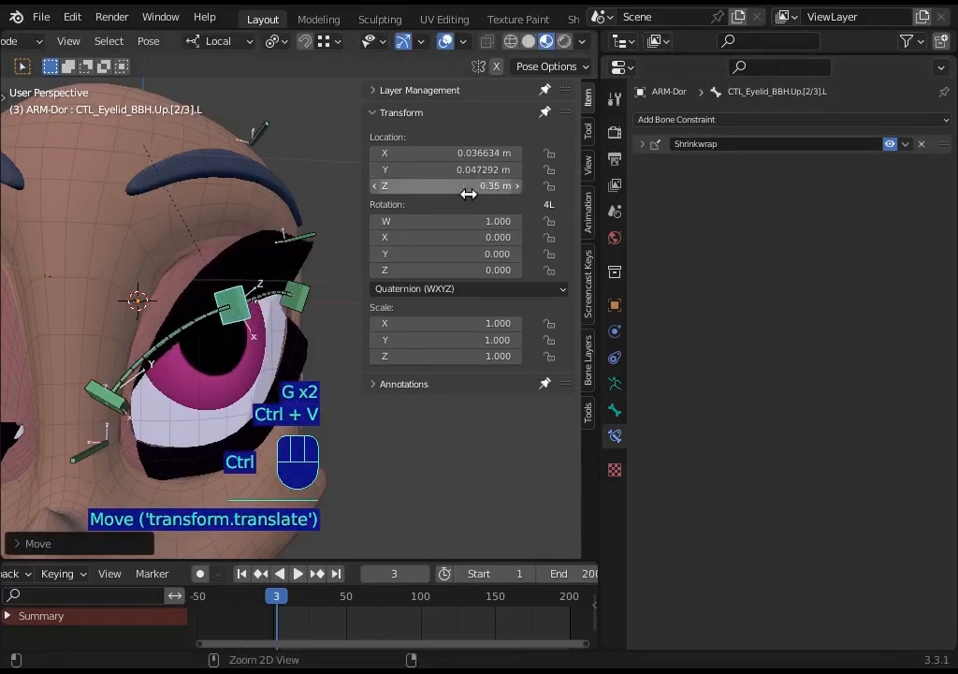
Move the upper eyelid control above its 0.35 m Z location and back down to test the mapping limit.
key("g")
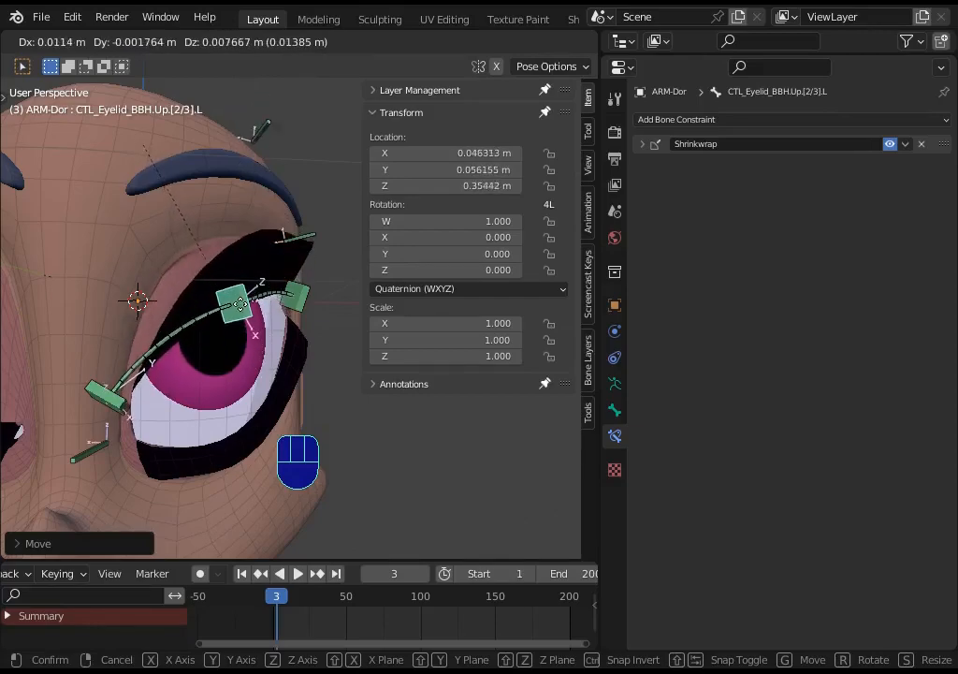
left_click(234, 288)
key("g")
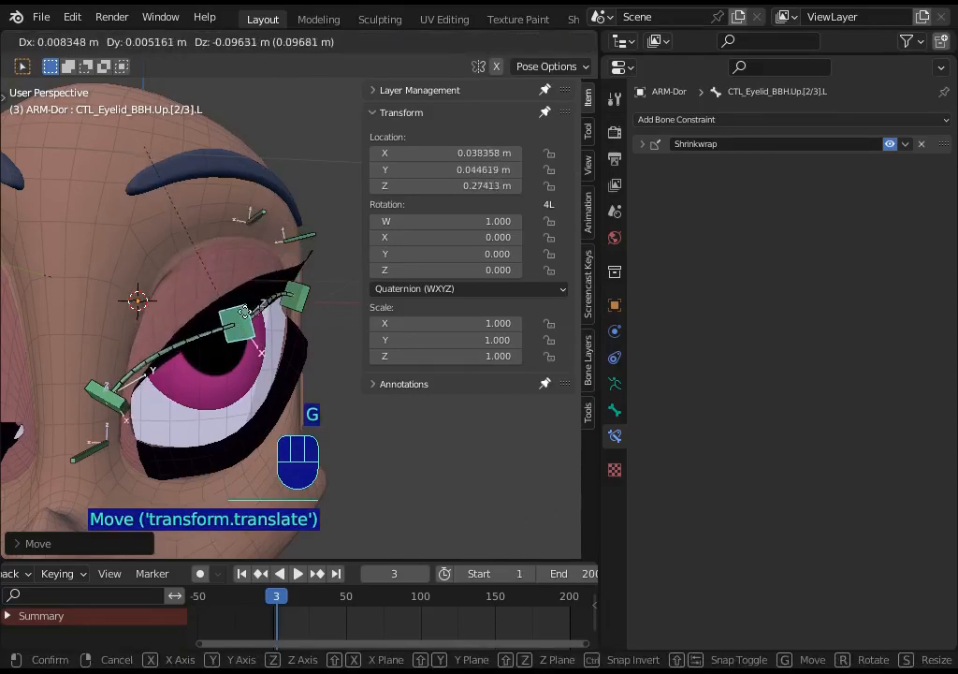
left_click(245, 286)
key("g")
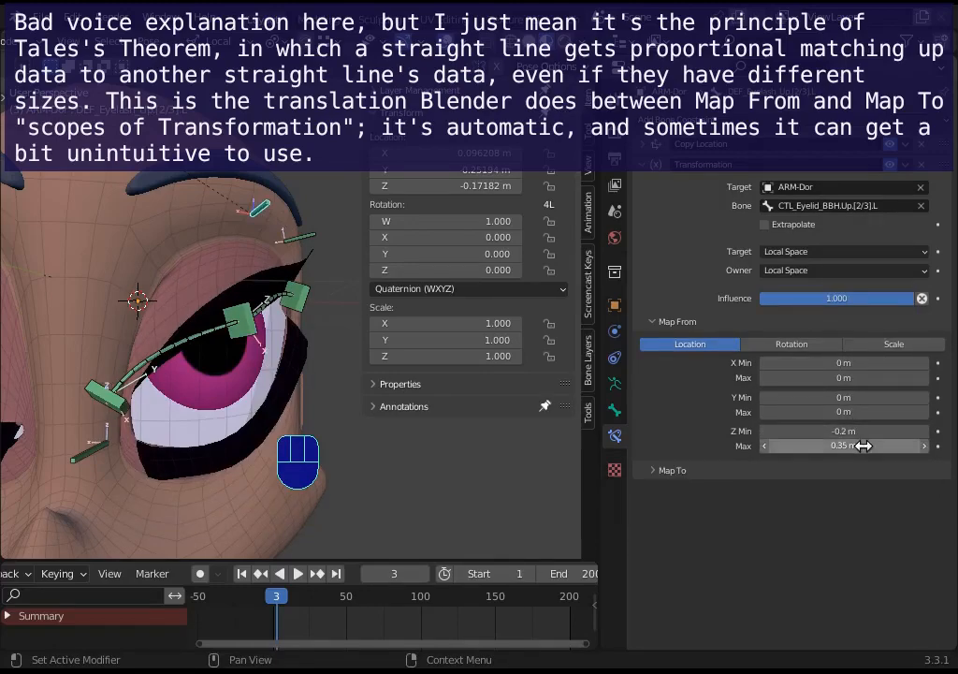
Compare the Map From and Map To Z ranges in the upper eyelash bone's Transformation constraint.
left_click(343, 374)
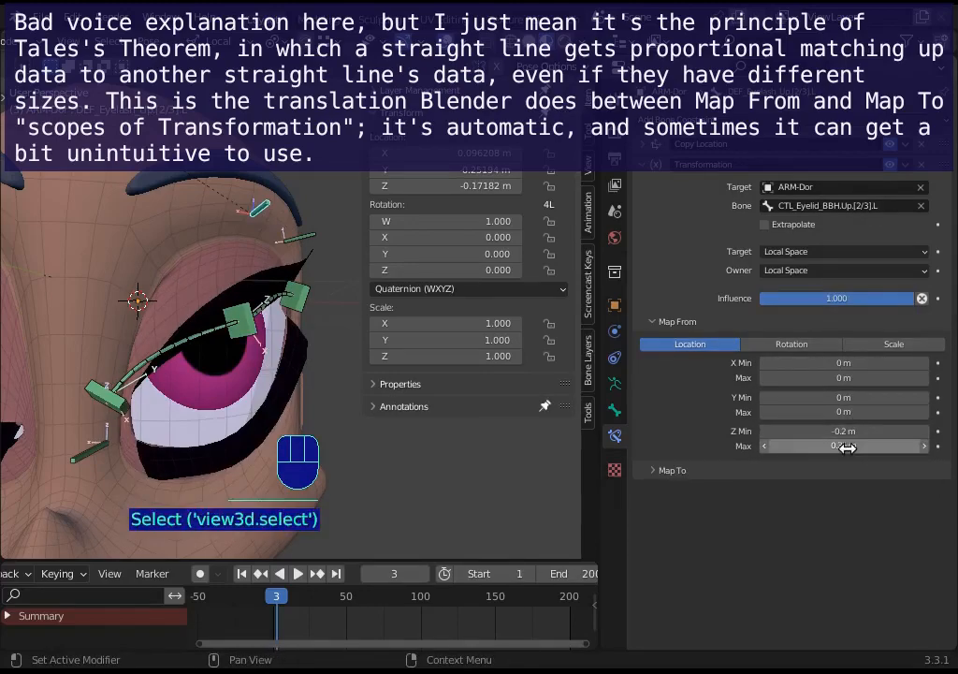
left_click(660, 470)
scroll(857, 616, "down", 1)
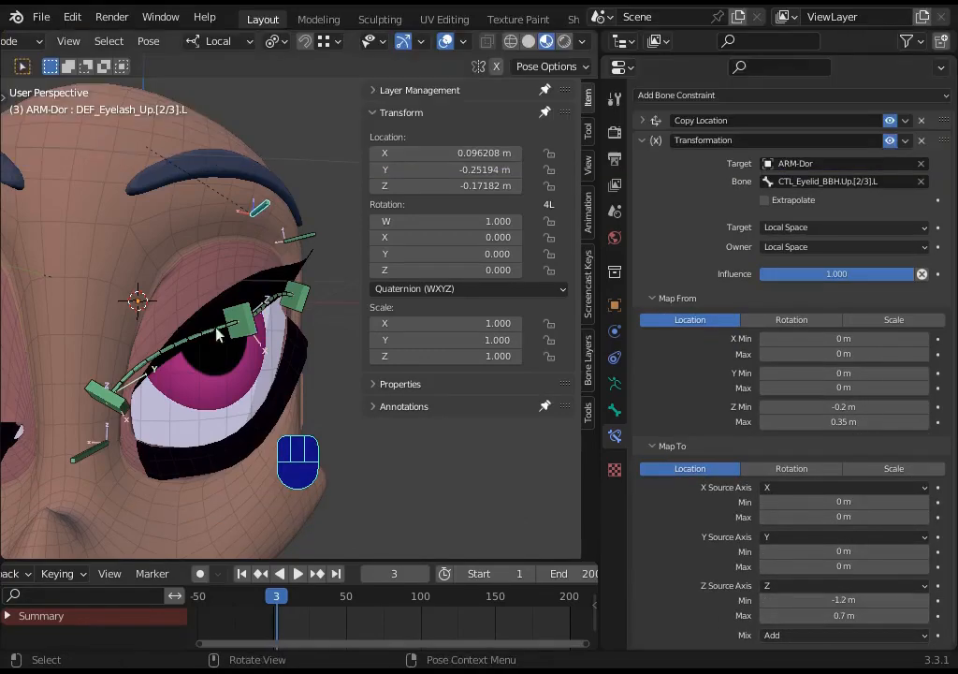
Raise the upper eyelid control to about 0.45 m in Z and annotate its travel with vertical strokes over the eye.
left_click(246, 316)
key("g")
left_click(250, 274)
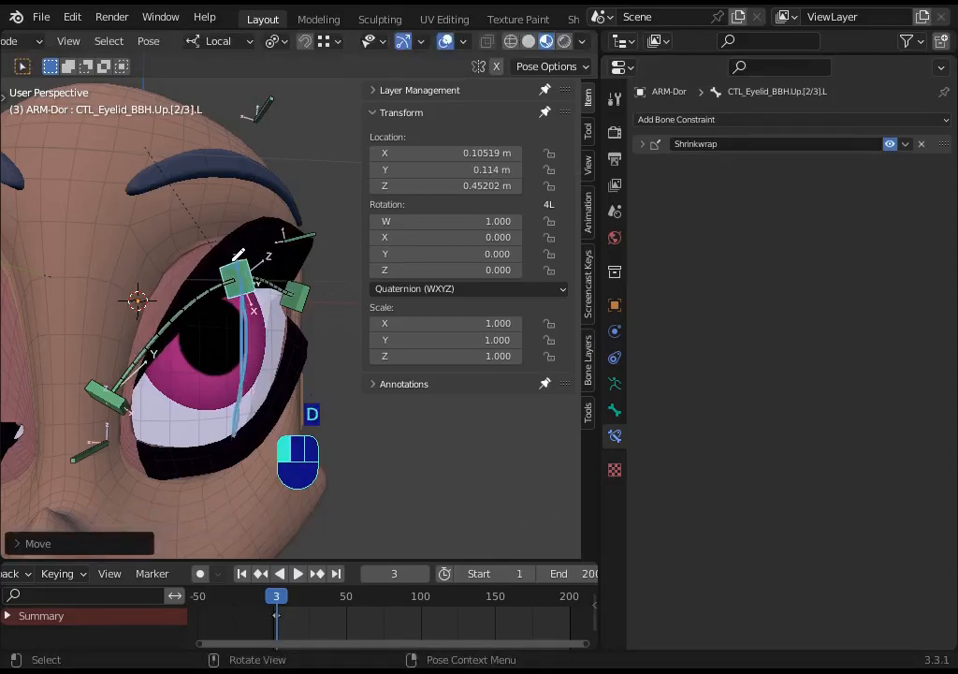
left_click_drag(240, 354, 245, 275)
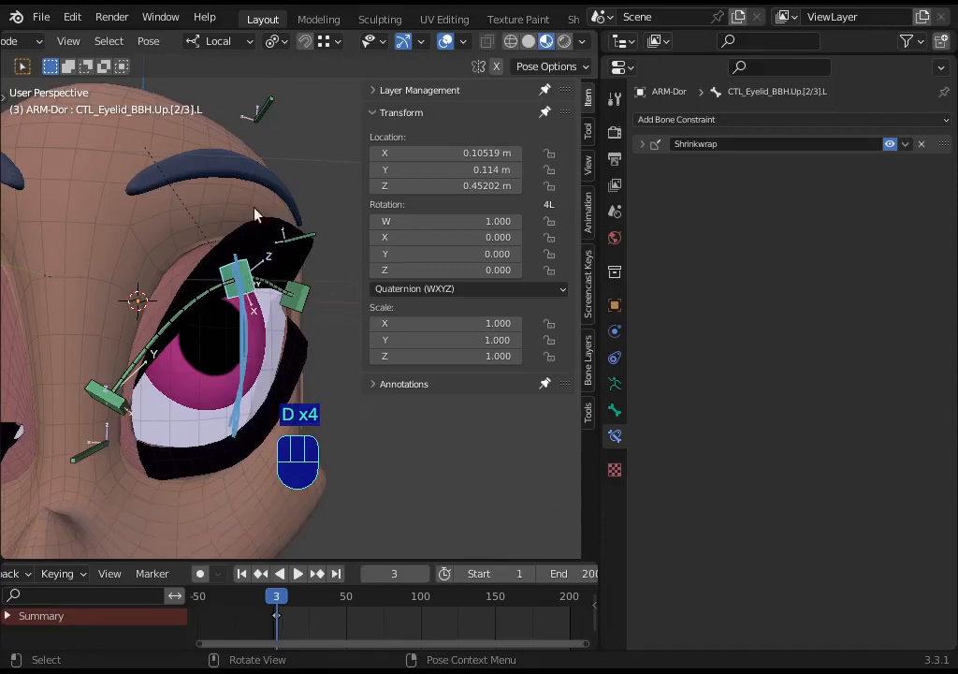
Clear the upper eyelid control's location and copy the eyelash constraint's Map From Z Min of -0.2 m into its Z location.
left_click(263, 111)
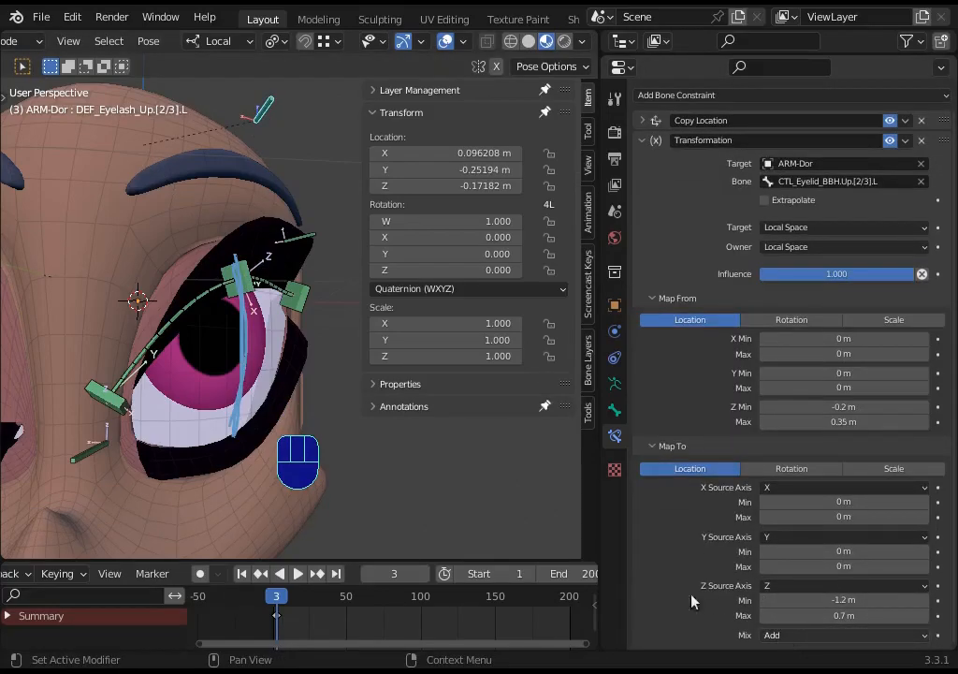
left_click(243, 266)
left_click(268, 101)
left_click(652, 470)
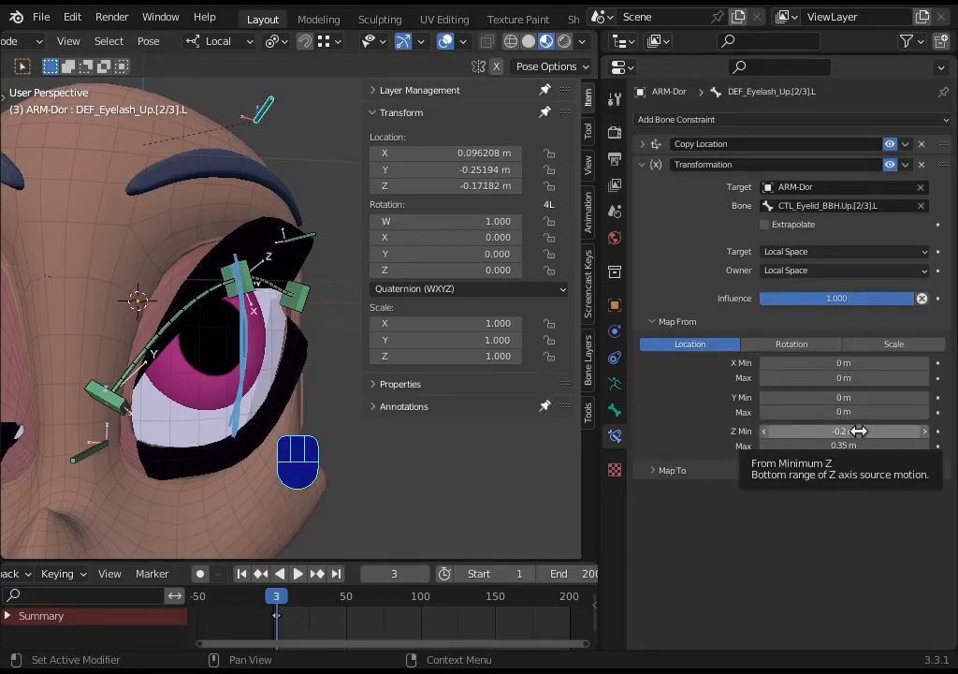
key("ctrl+c")
left_click(245, 267)
key("ctrl+z")
key("alt+g")
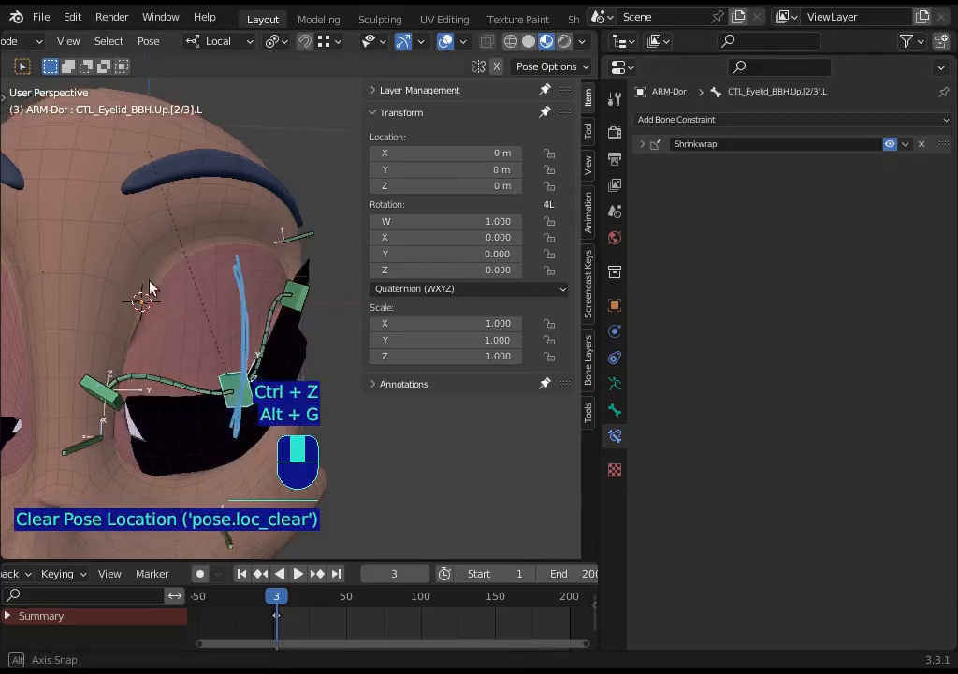
key("ctrl+v")
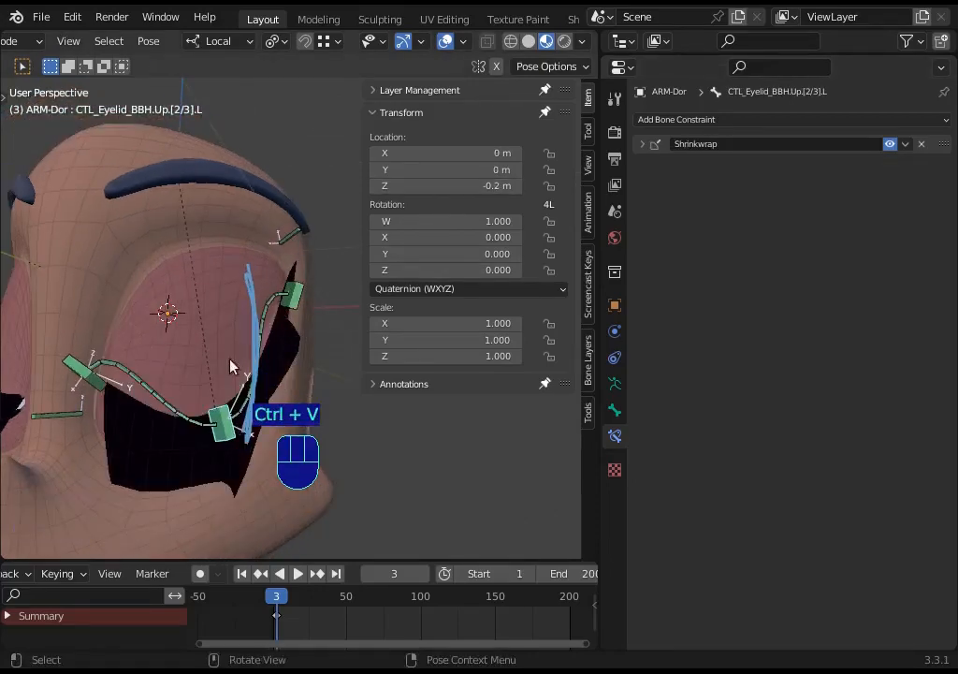
Set the upper eyelid control's Y location to -0.15 m.
middle_click_drag(231, 366, 204, 431)
left_click_drag(466, 169, 443, 170)
middle_click_drag(270, 396, 338, 406)
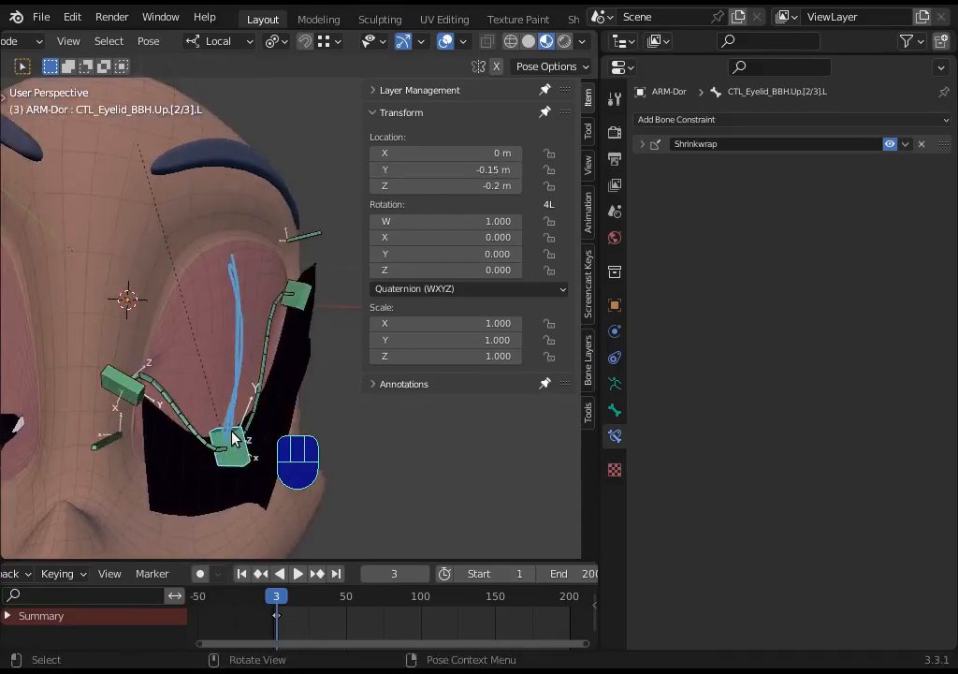
Raise the upper eyelid control above the pupil to about 0.4 m in Z and check how the eyelash bone follows.
key("g")
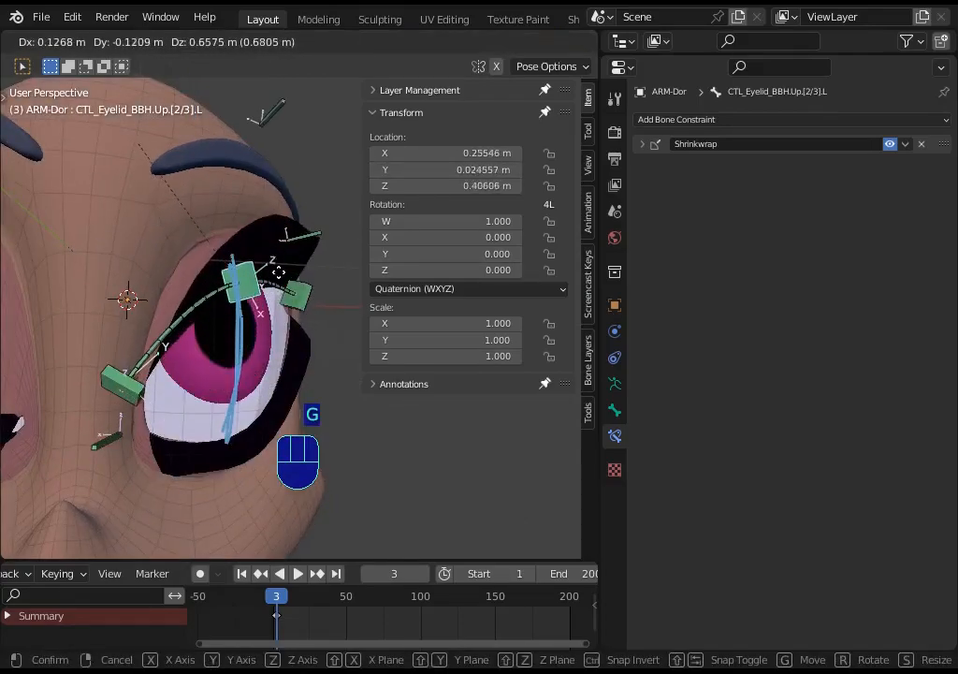
left_click(267, 251)
middle_click_drag(267, 251, 234, 335)
scroll(276, 320, "down", 1)
left_click(234, 335)
key("g")
key("g")
right_click(240, 366)
left_click(286, 165)
key("g")
left_click(247, 318)
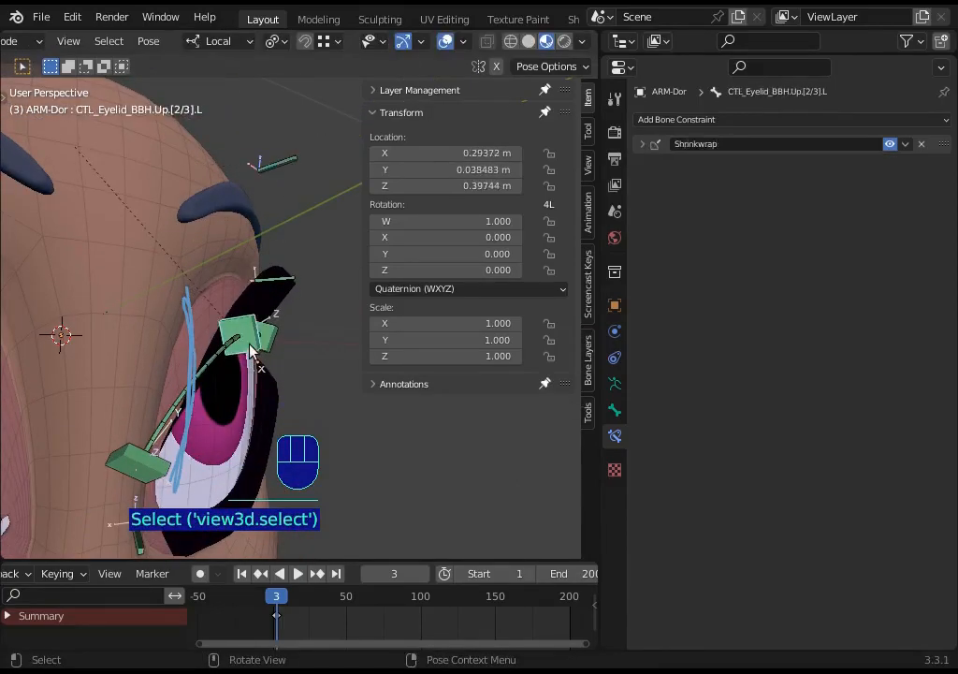
Lift the upper eyelid control to about 0.68 m in Z and lower it again to test the eyelash bone's upper limit.
key("g")
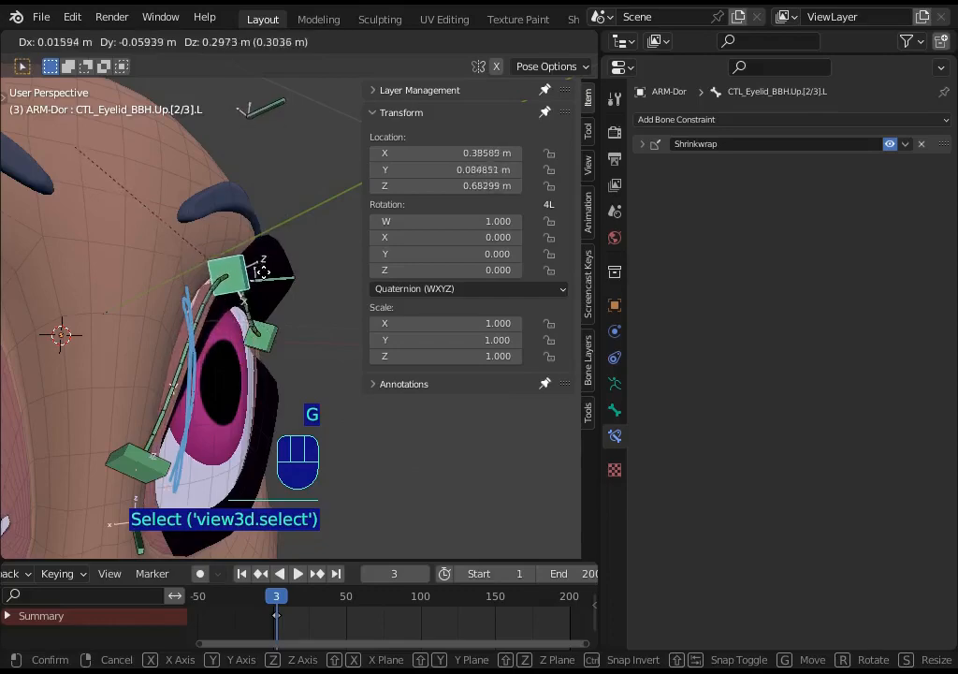
left_click(244, 299)
key("g")
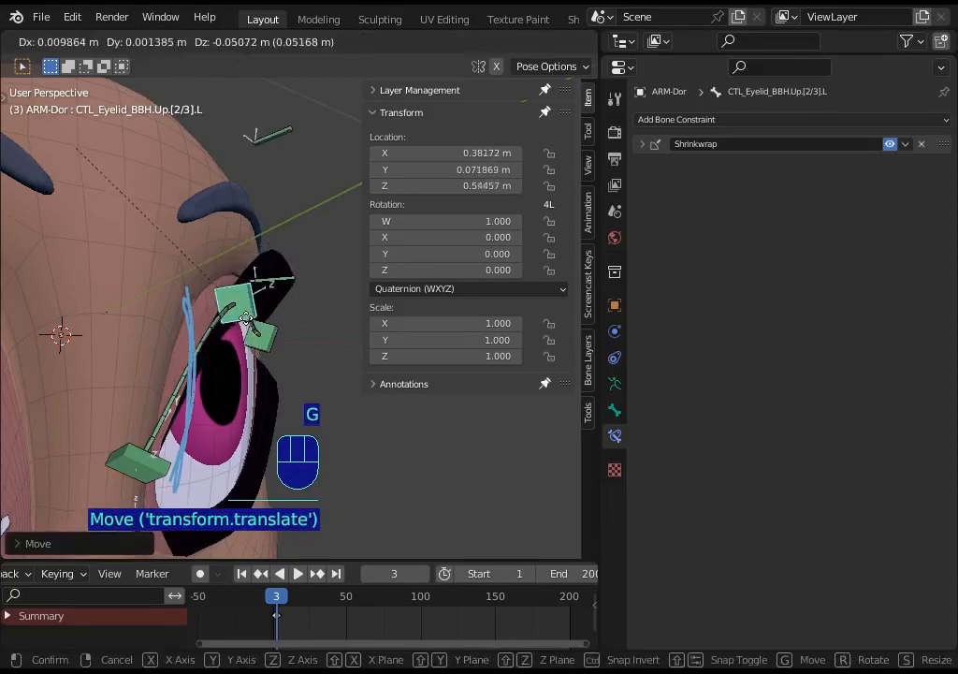
key("g")
key("g")
left_click(230, 323)
Move the upper eyelid control repeatedly between about 0.32 m and the upper lid area in Z to compare the eyelash bone's travel.
middle_click_drag(229, 323, 204, 322)
key("g")
left_click(188, 334)
key("g")
left_click(272, 398)
key("g")
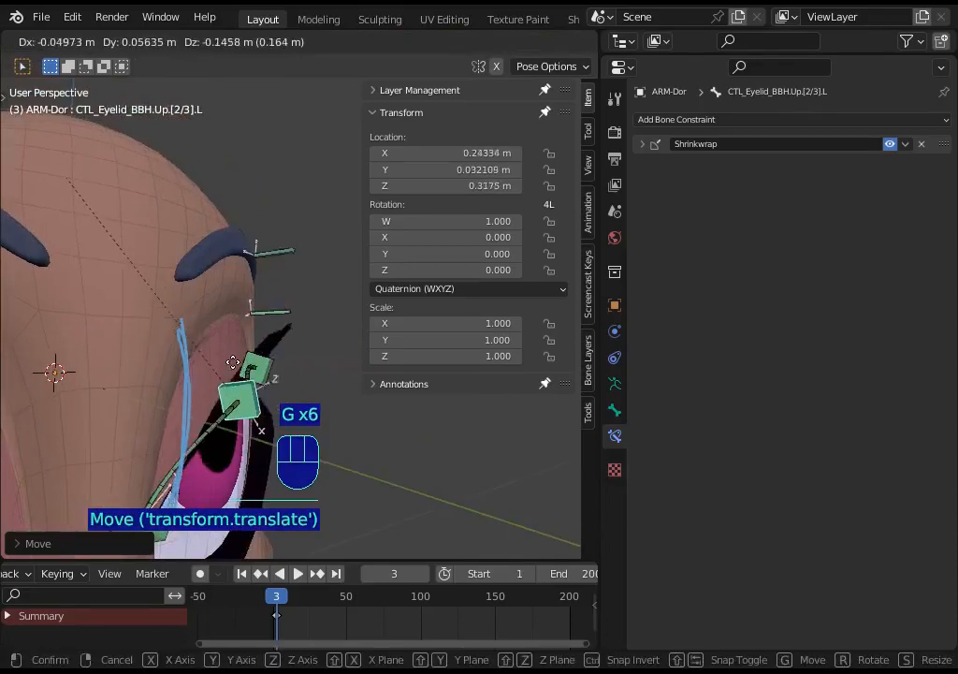
left_click(233, 312)
key("g")
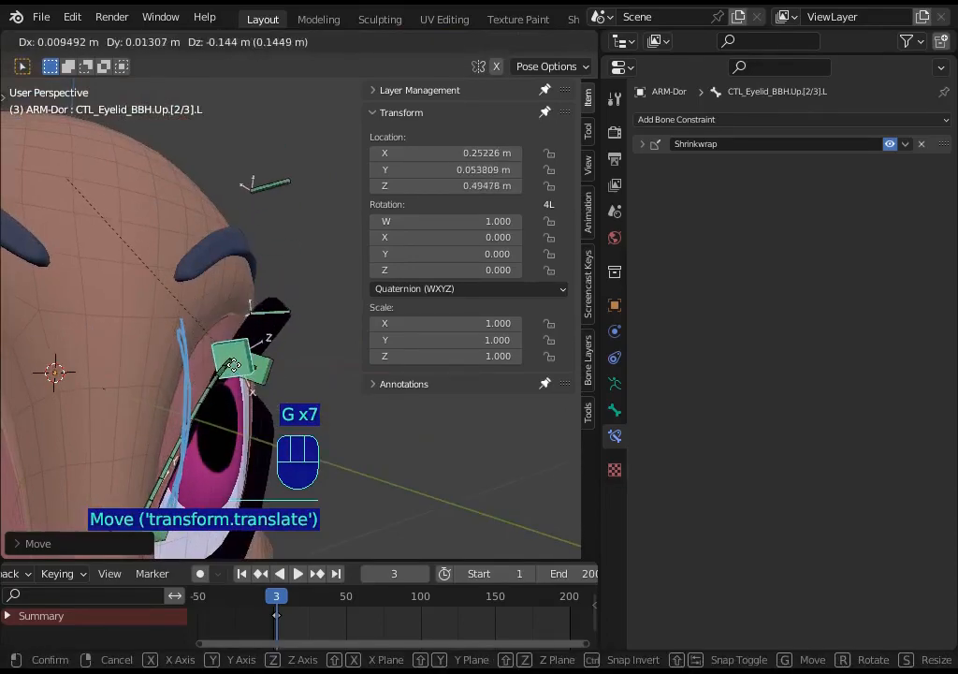
Disable the Transformation and Copy Location constraints on the upper eyelash bone.
left_click(262, 157)
left_click(265, 155)
left_click(889, 165)
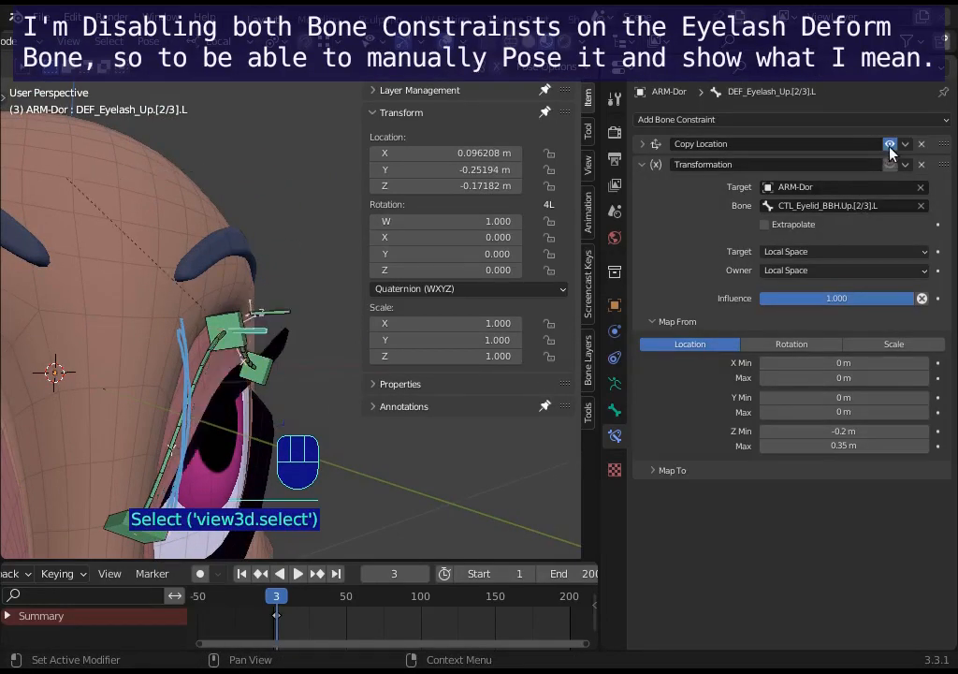
left_click(888, 144)
Move the unconstrained upper eyelash bone high above the head, to about 2.93 m in Z, to show its unrestricted travel.
key("g")
left_click(284, 170)
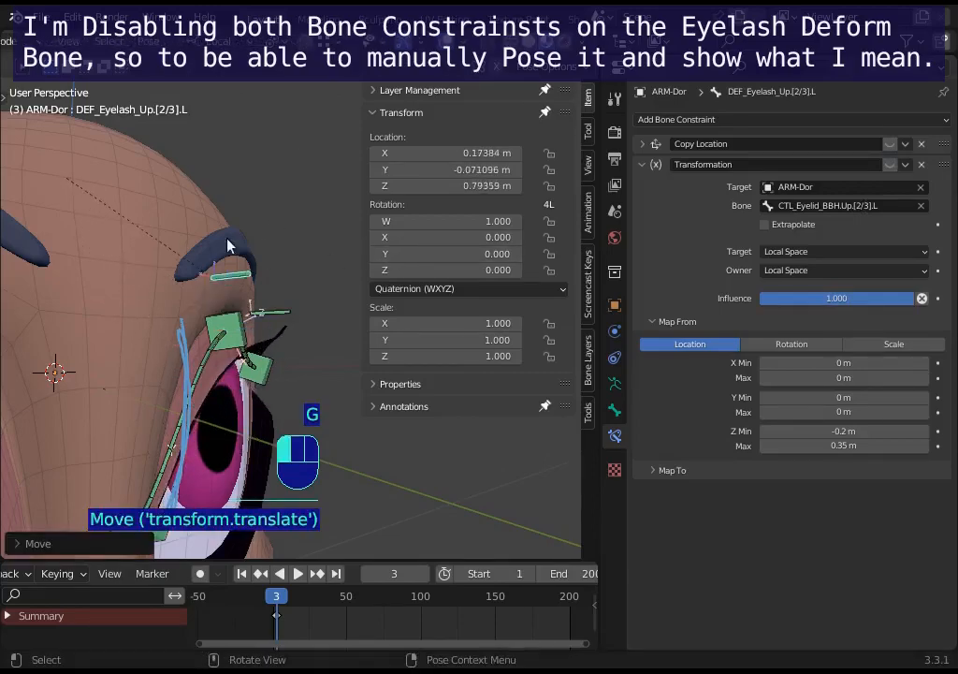
middle_click_drag(229, 243, 226, 261)
middle_click_drag(257, 320, 260, 385, "shift")
key("g")
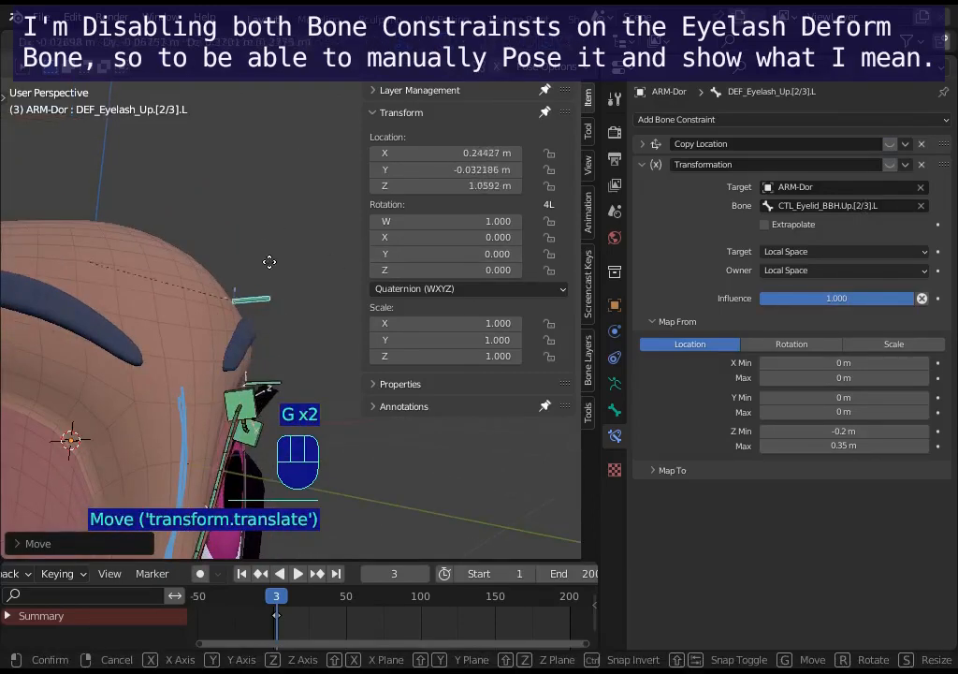
left_click(342, 381)
scroll(309, 431, "down", 5)
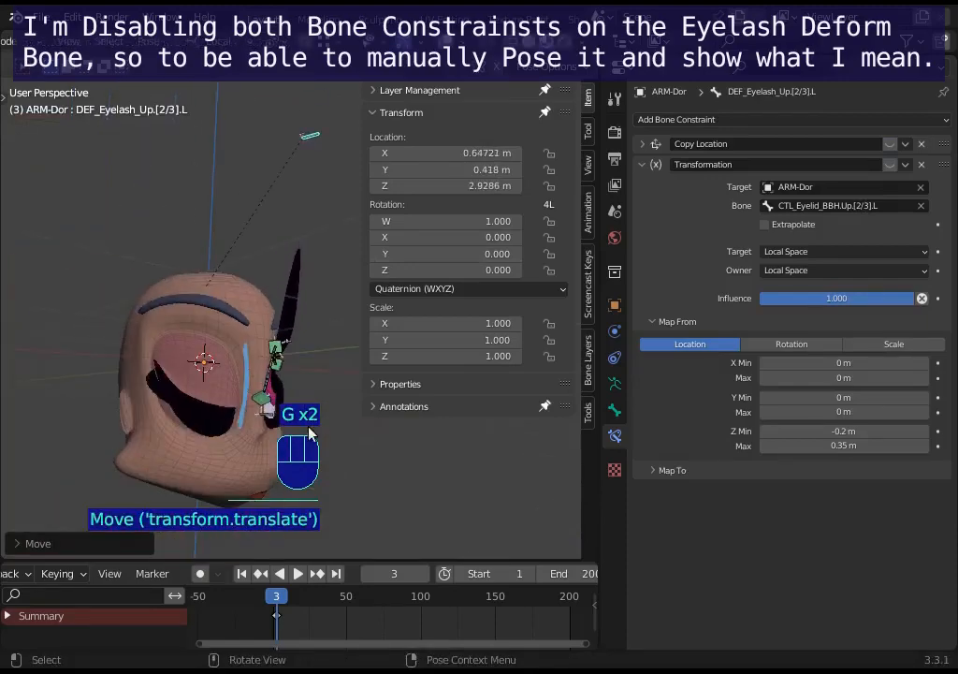
middle_click_drag(316, 412, 279, 373)
scroll(272, 353, "up", 4)
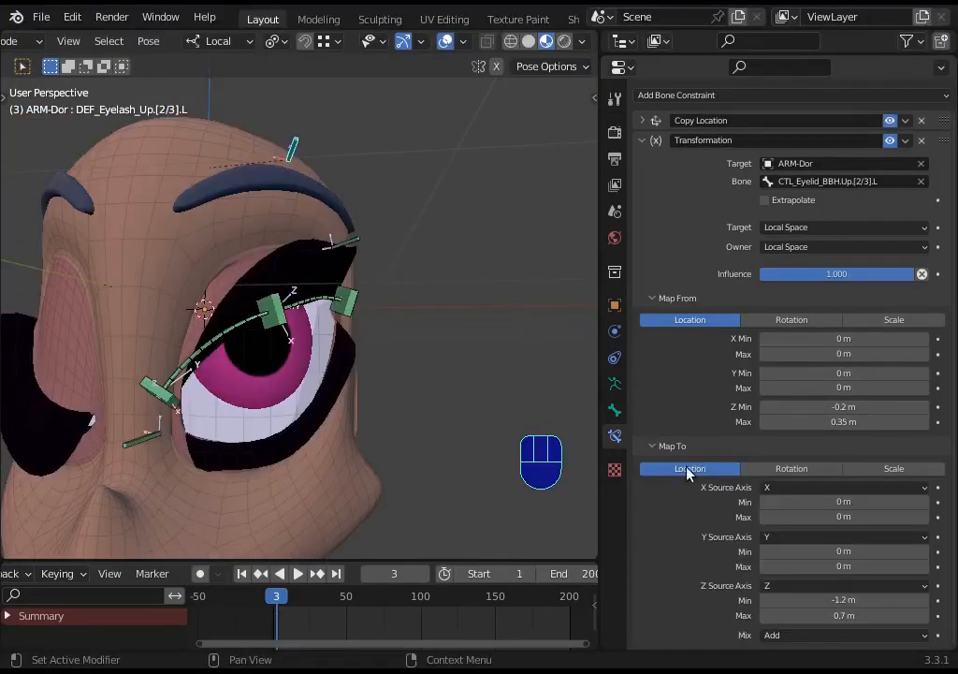
Collapse the Map To settings, then move the upper eyelid control up and down over the eye to demonstrate the source motion.
left_click(654, 453)
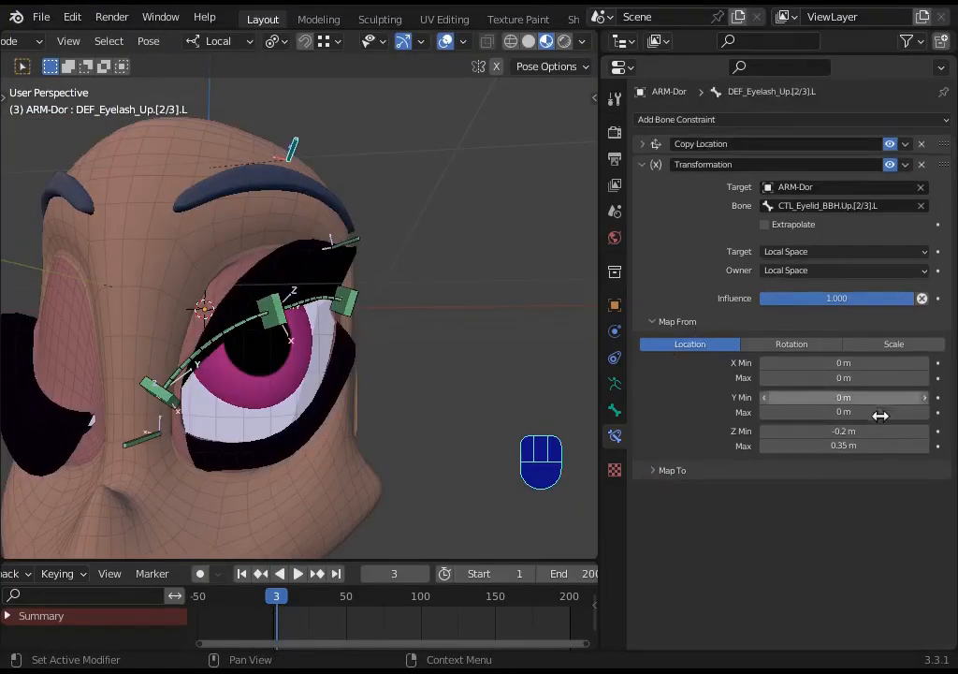
left_click(273, 316, "shift")
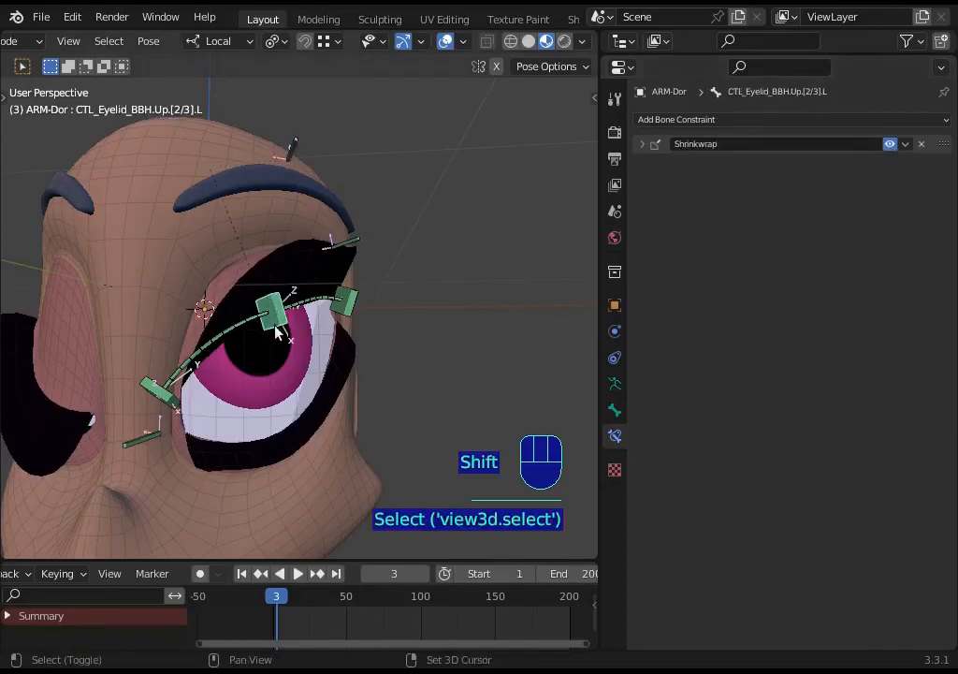
middle_click_drag(273, 316, 329, 288)
key("g")
left_click(275, 280)
key("g")
left_click(285, 298)
key("g")
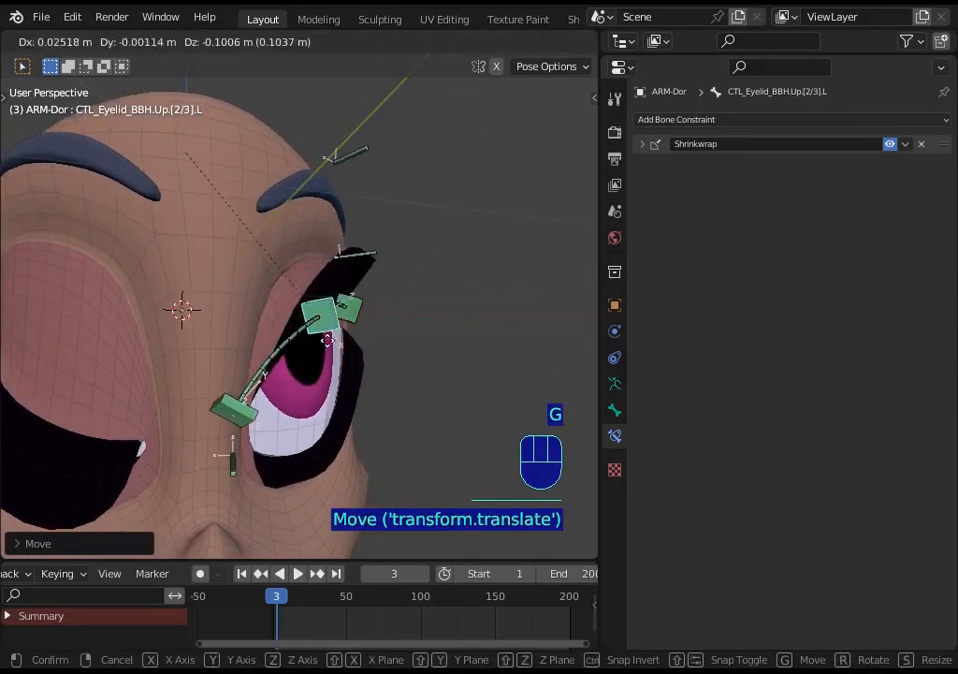
left_click(325, 404)
Raise the upper eyelid control, lower it over the closed eye, and leave it above the pupil.
middle_click_drag(326, 405, 296, 428)
key("g")
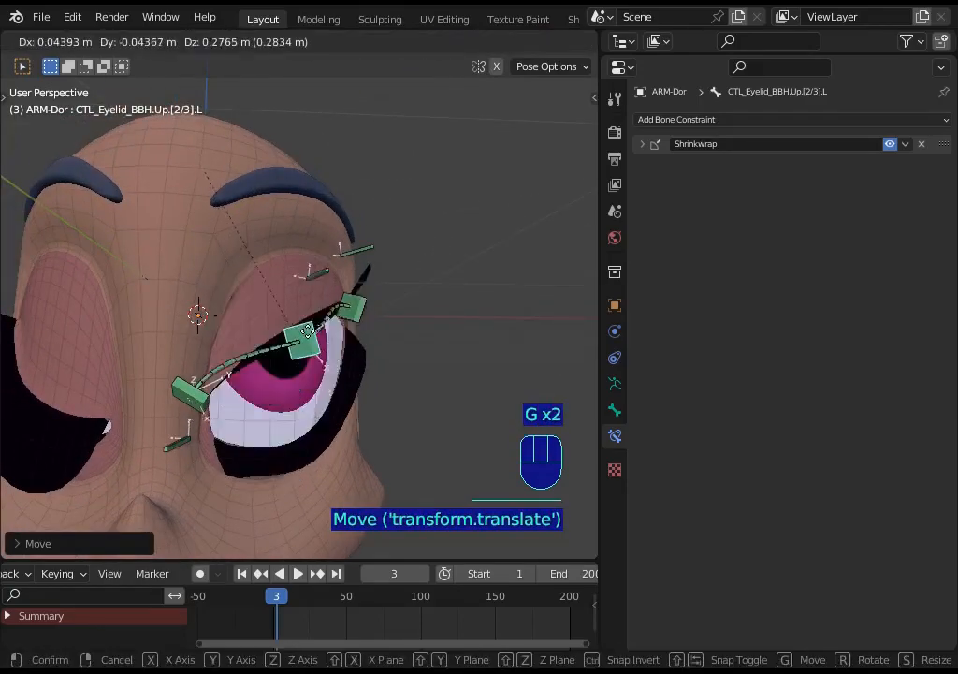
left_click(316, 327)
middle_click_drag(316, 327, 260, 238)
key("g")
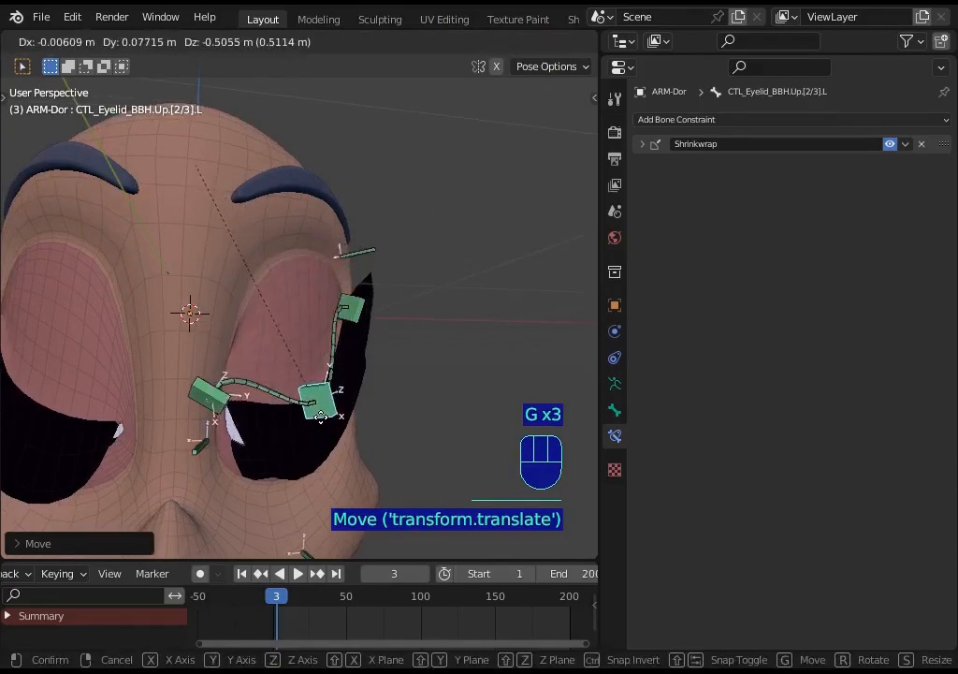
left_click(311, 298)
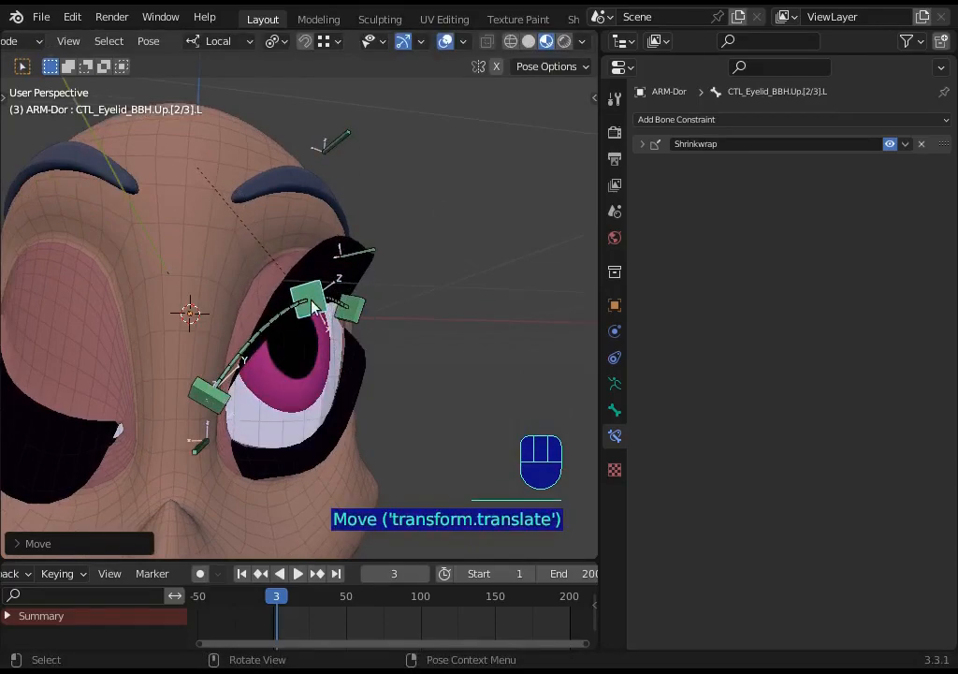
Expand the eyelash bone's Map To settings and compare its Z Min and Max with the Map From range driven by the eyelid control.
left_click(337, 138)
left_click(652, 471)
scroll(652, 471, "down", 1)
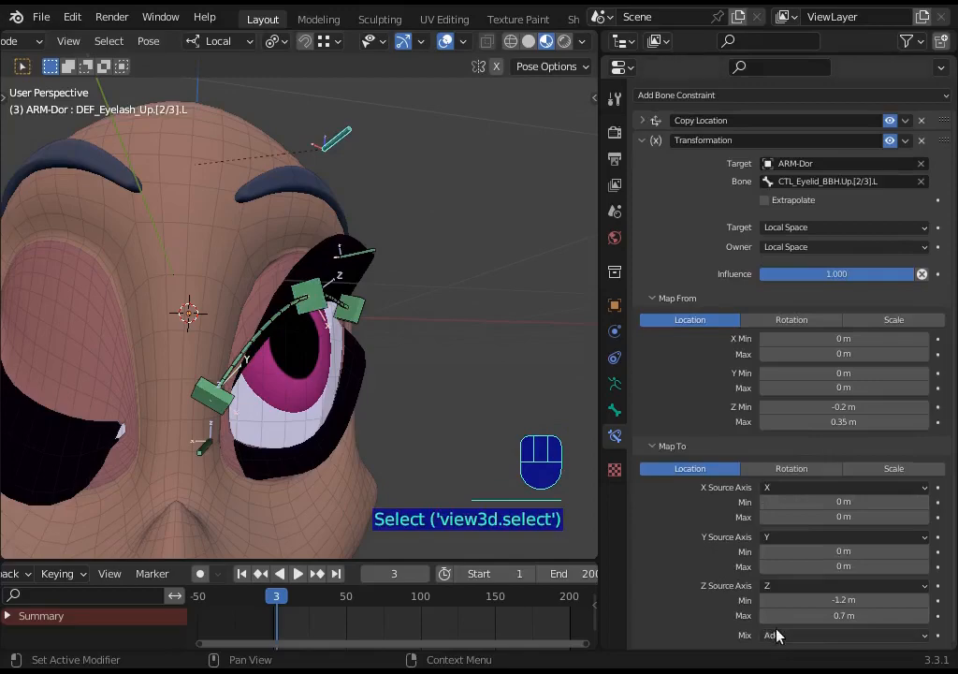
left_click(325, 175)
left_click(342, 136)
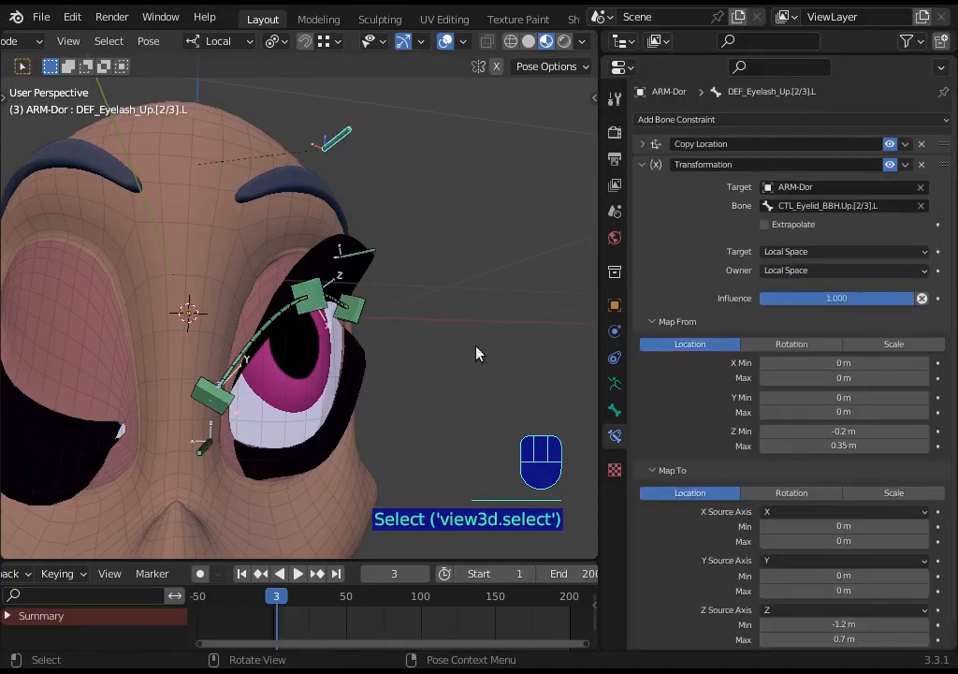
left_click(328, 180)
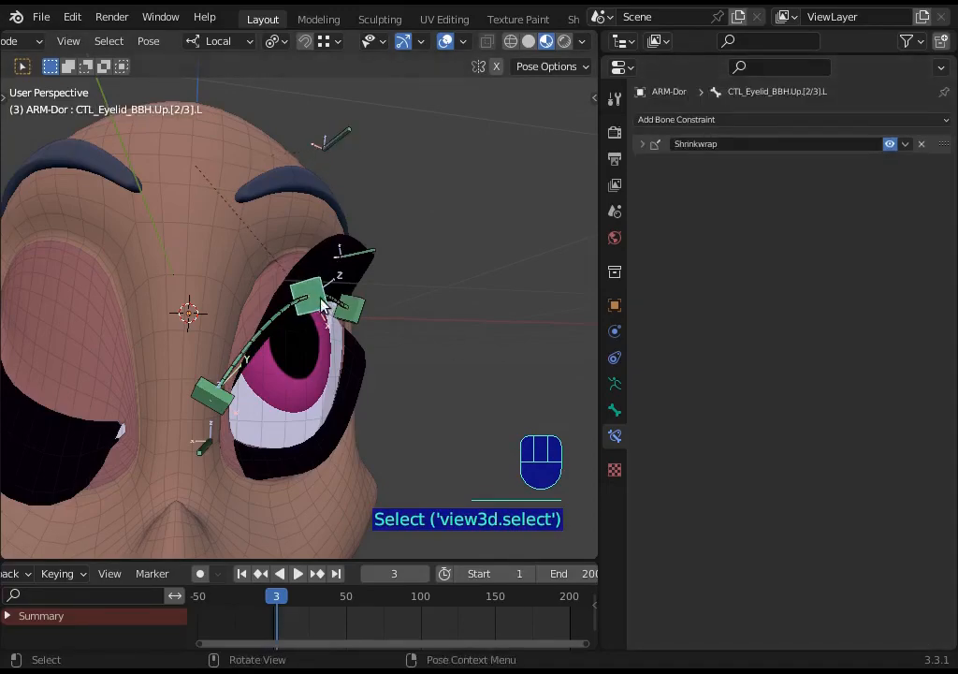
left_click(339, 139)
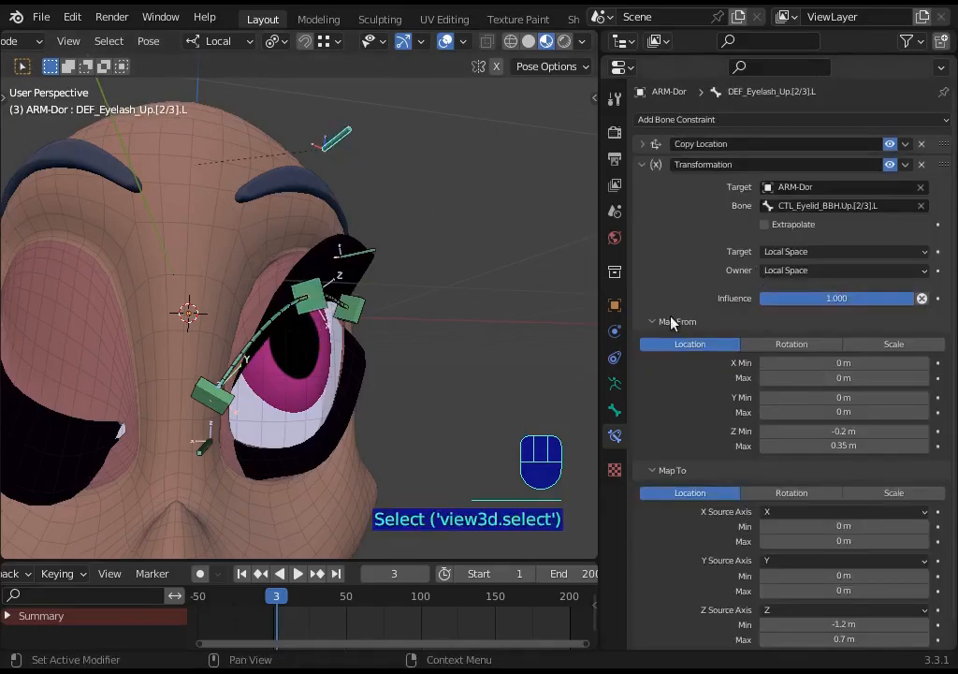
scroll(660, 459, "down", 1)
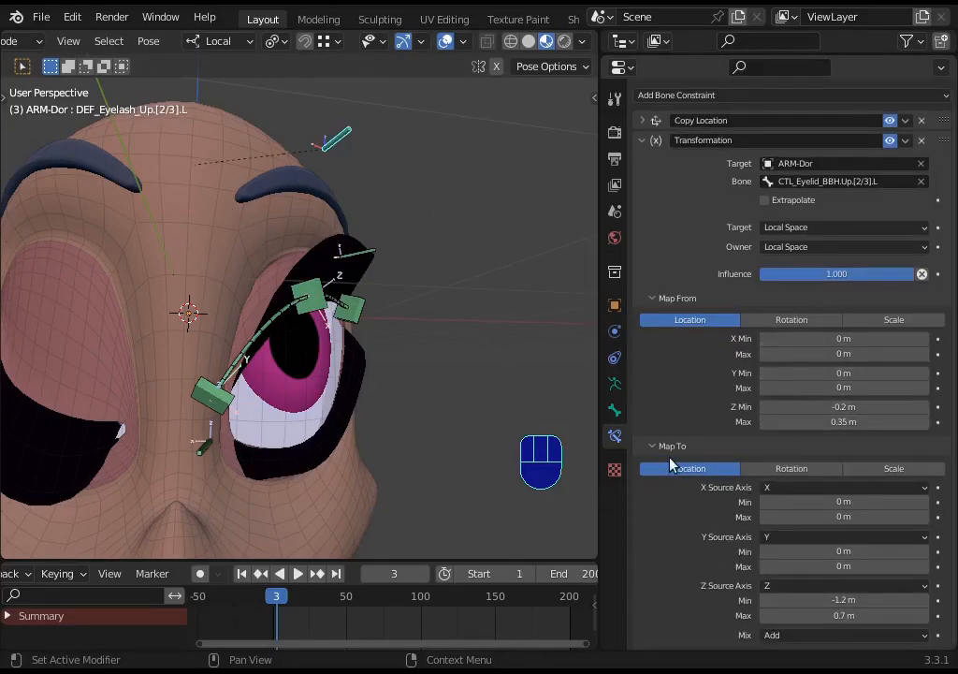
Examine the upper eyelash bone's local axes alongside the Transformation constraint's Map To Z range and owner space.
middle_click_drag(374, 346, 316, 349)
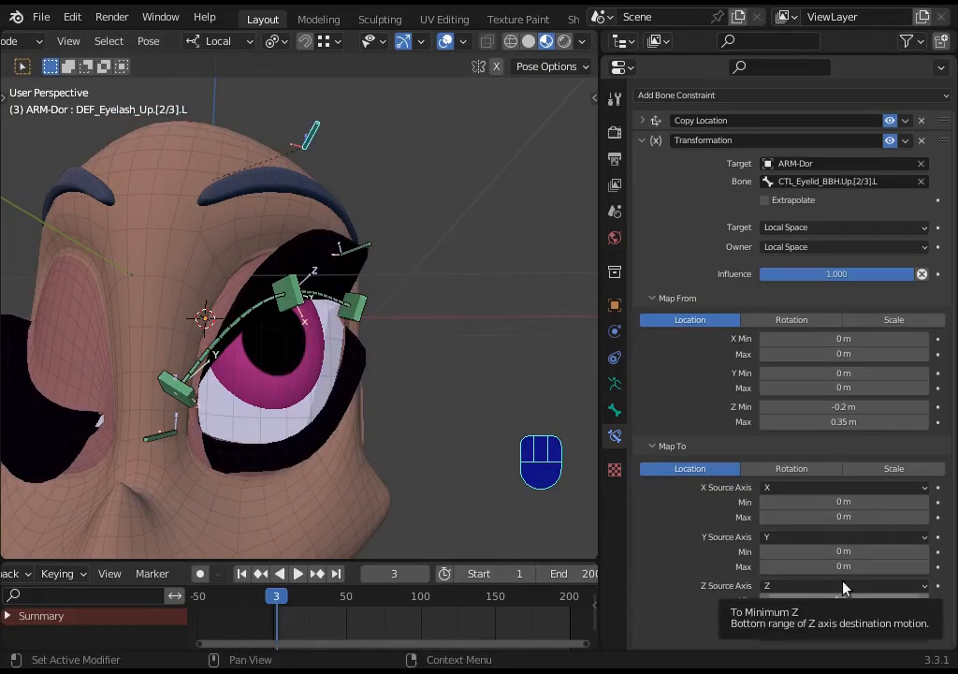
middle_click_drag(327, 208, 320, 142)
scroll(325, 142, "up", 2)
left_click(321, 112)
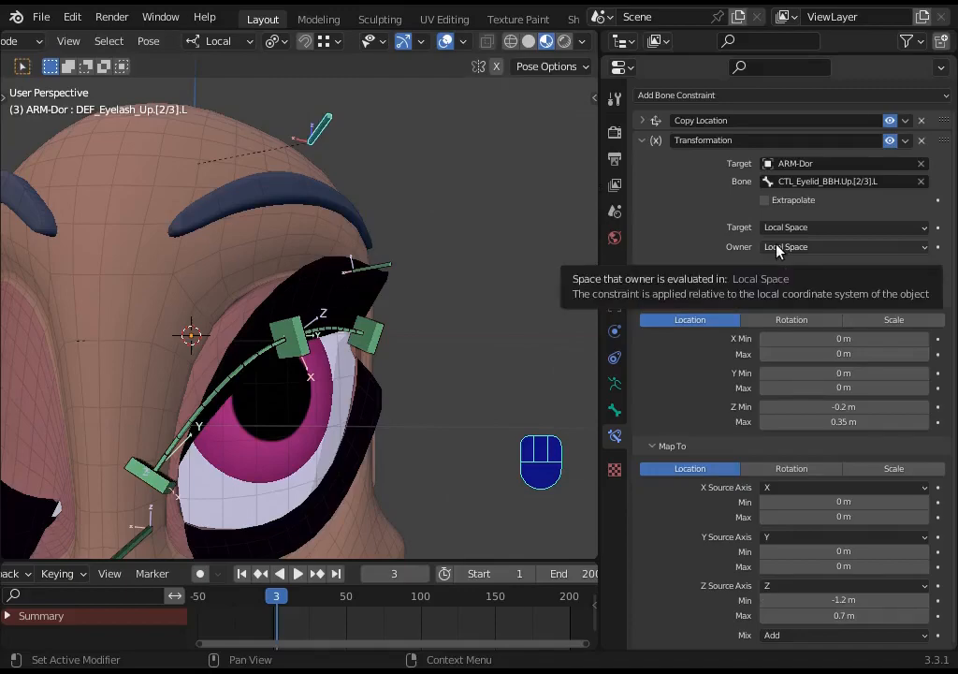
middle_click_drag(298, 210, 214, 287, "shift")
scroll(318, 269, "down", 3)
scroll(277, 237, "up", 4)
middle_click_drag(278, 237, 314, 145)
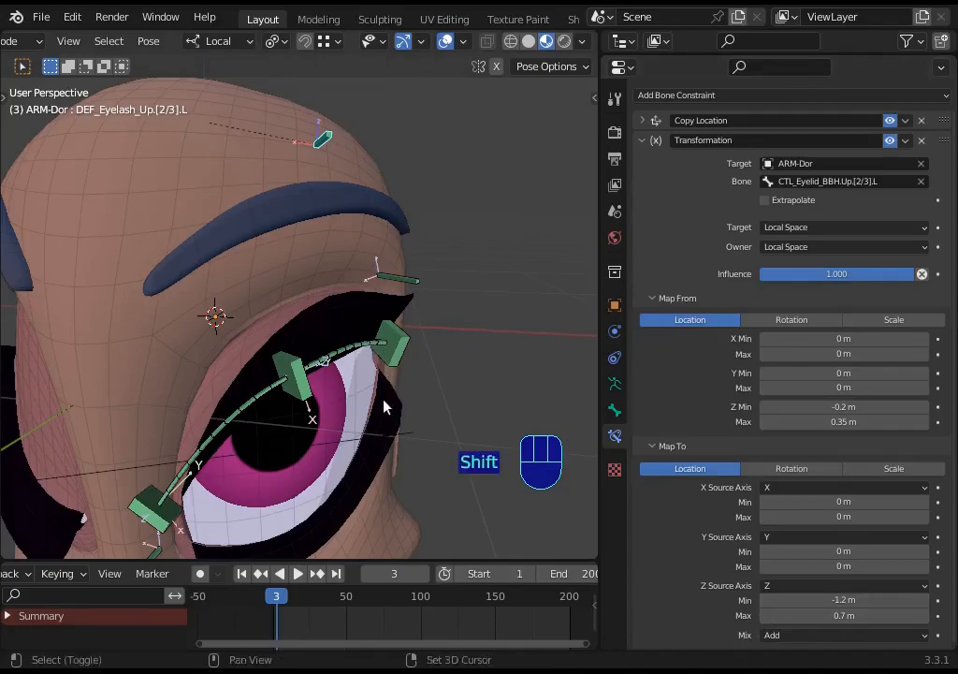
middle_click_drag(385, 406, 387, 372, "shift")
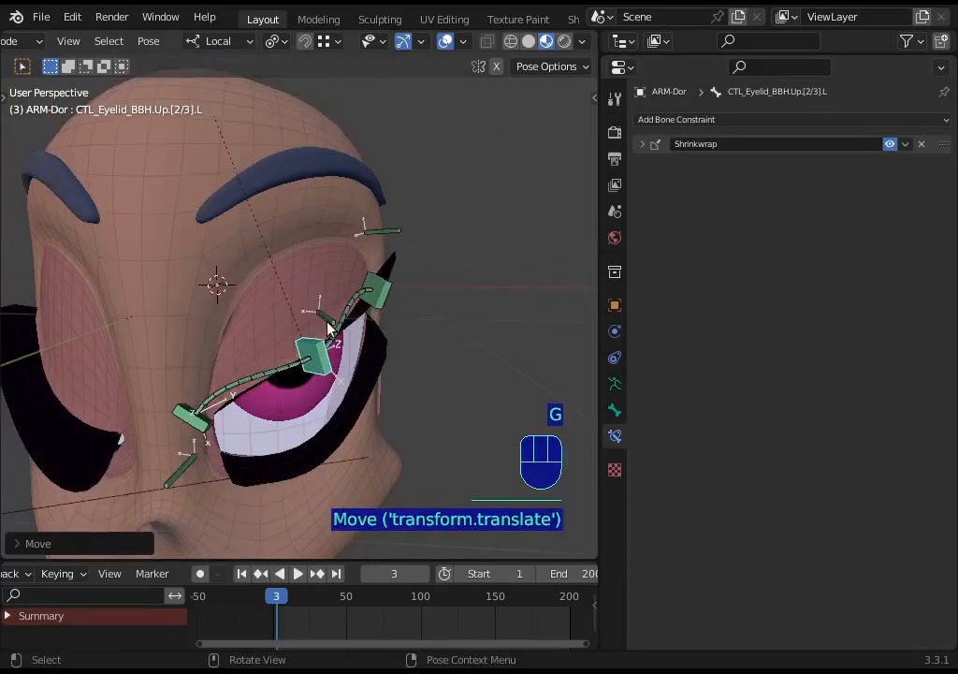
Invert the upper eyelash bone's Map To Z range in its Transformation constraint, with Max -1 m and Min 1 m.
left_click(326, 324)
scroll(920, 614, "down", 1)
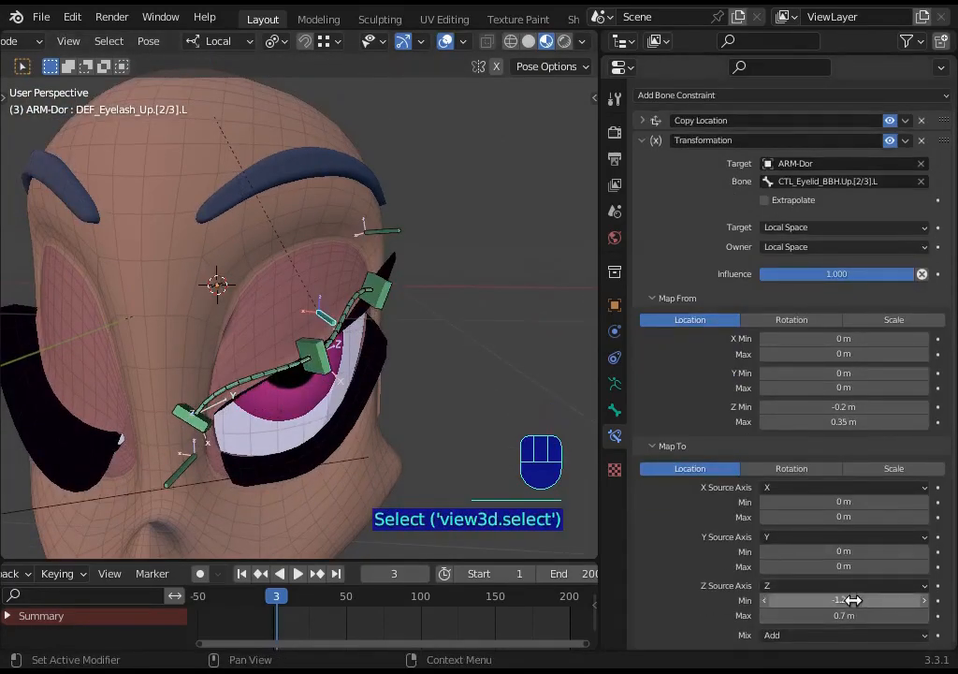
left_click(877, 615)
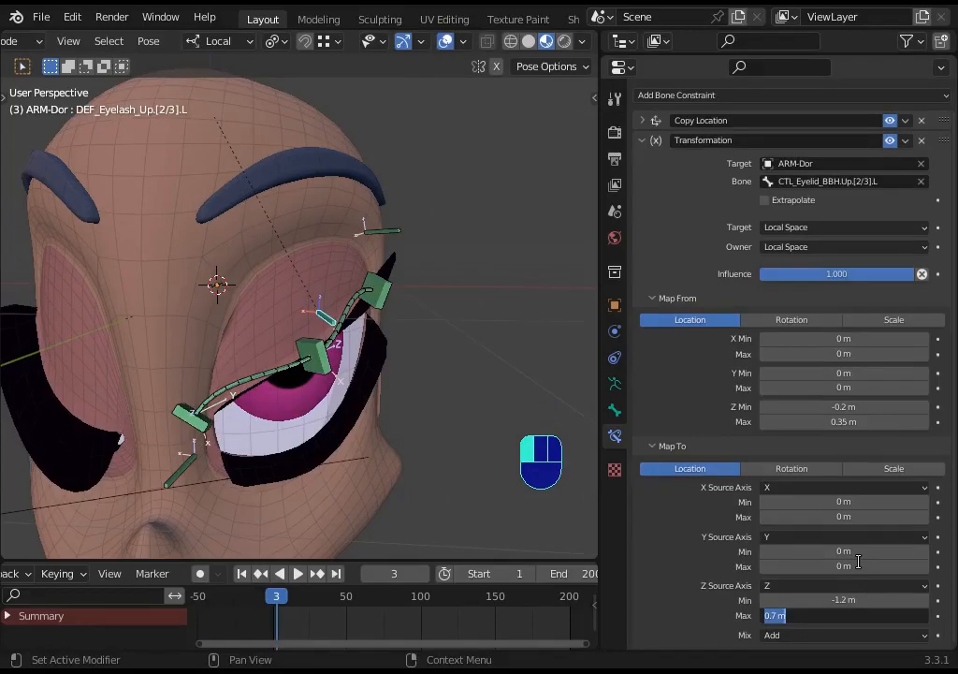
type("-1")
left_click(848, 599)
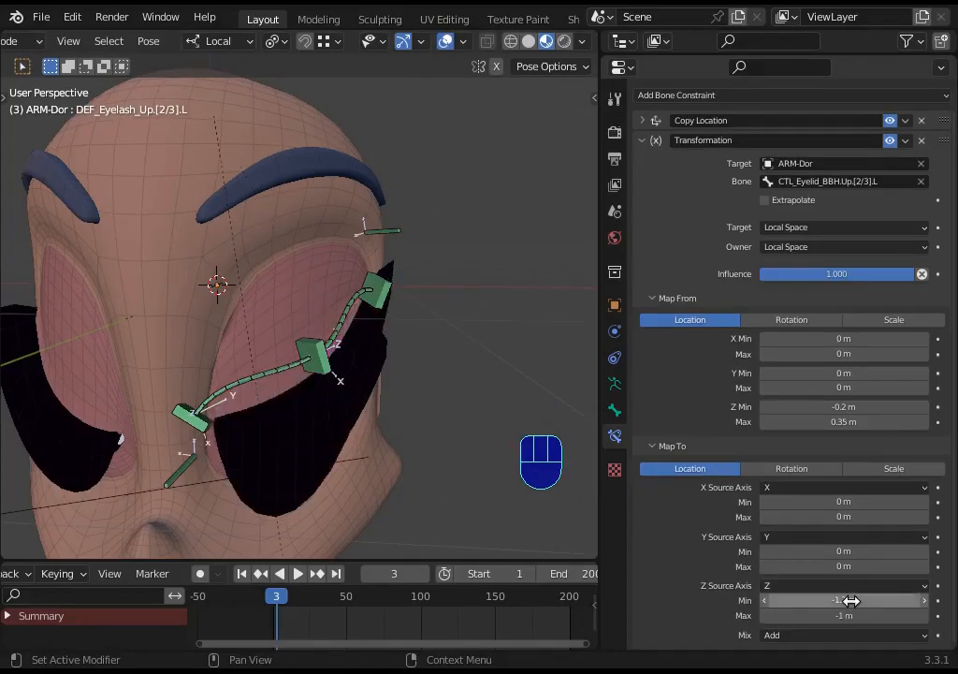
type("1")
key("Return")
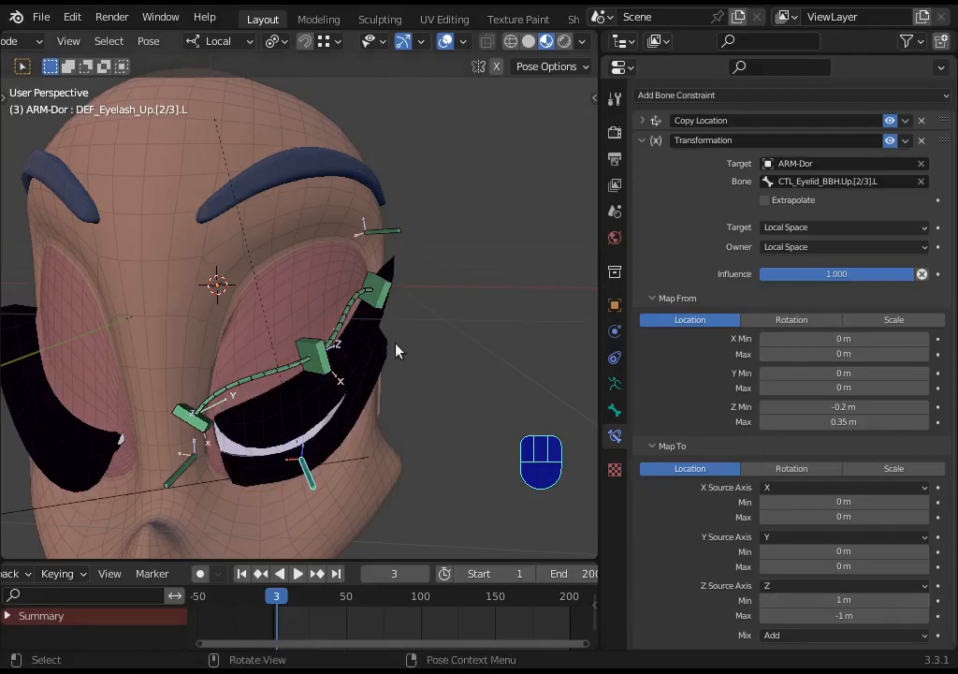
Move the upper eyelid control on its own to test how the eyelash bone follows with the inverted Map To range.
left_click(316, 368)
middle_click_drag(376, 350, 402, 329)
key("g")
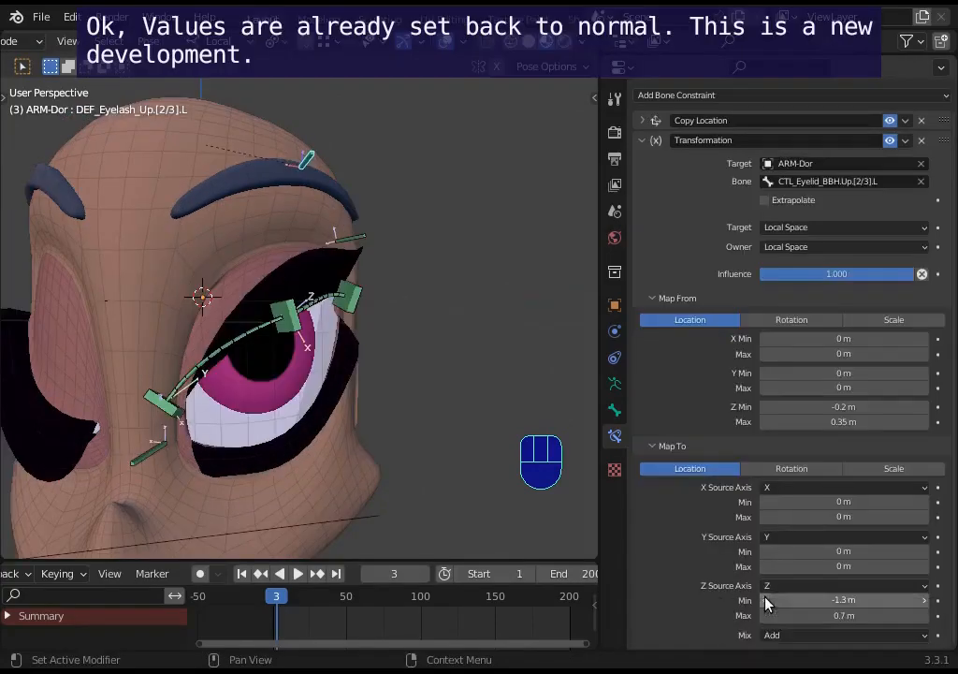
Lower the eyelash bone's Map To Z Min to -2 m in its Transformation constraint.
left_click(766, 600)
left_click(765, 599)
left_click(765, 600)
left_click(765, 600)
left_click(765, 600)
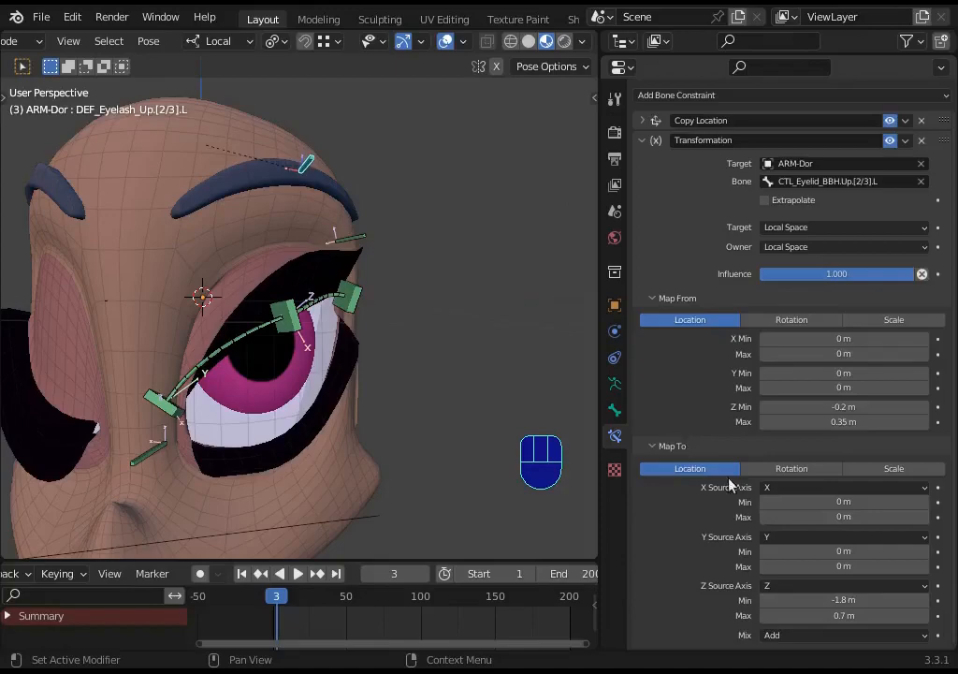
left_click(766, 600)
left_click(766, 600)
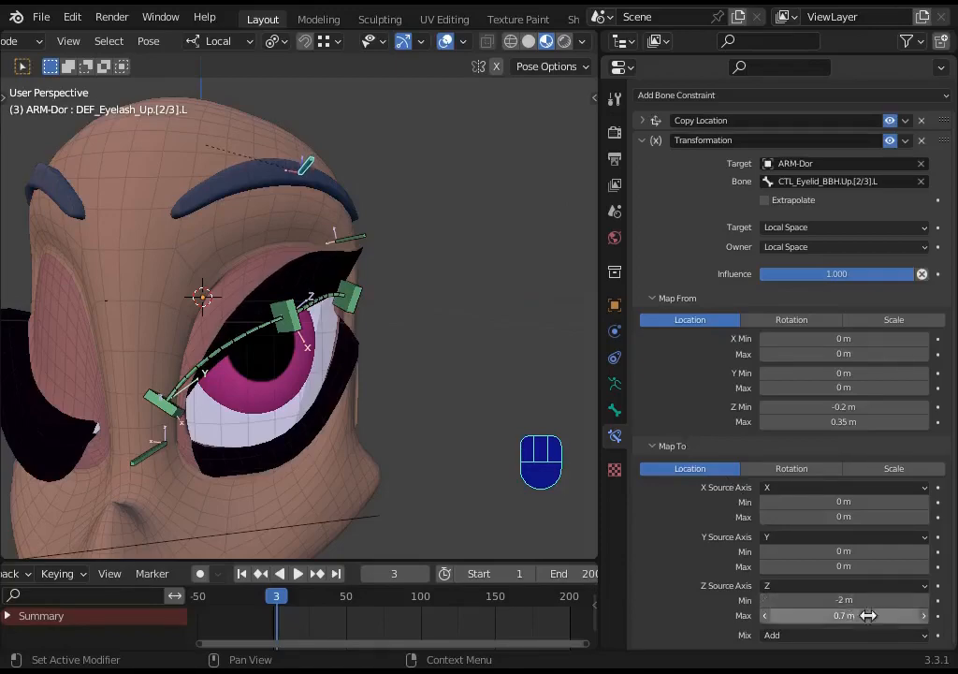
Widen the eyelash bone's Map To Z range further, with Max 1.4 m and Min -2.4 m.
left_click(924, 616)
left_click(923, 615)
left_click(923, 615)
left_click(923, 616)
left_click(924, 616)
left_click(923, 616)
left_click(924, 616)
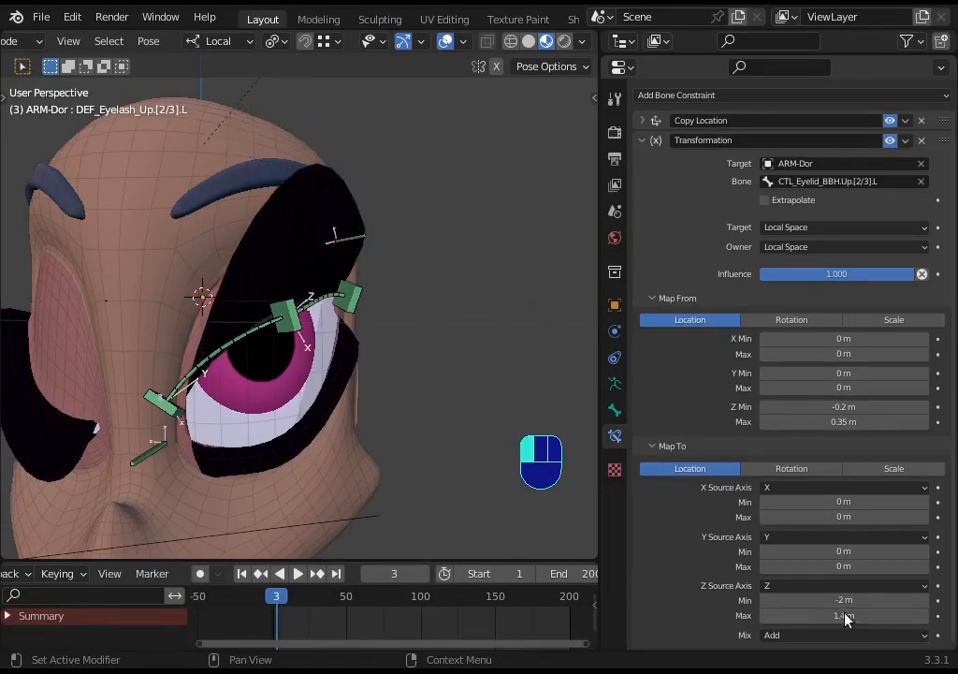
left_click(765, 604)
left_click(765, 602)
left_click(766, 602)
left_click(765, 601)
scroll(415, 367, "down", 2)
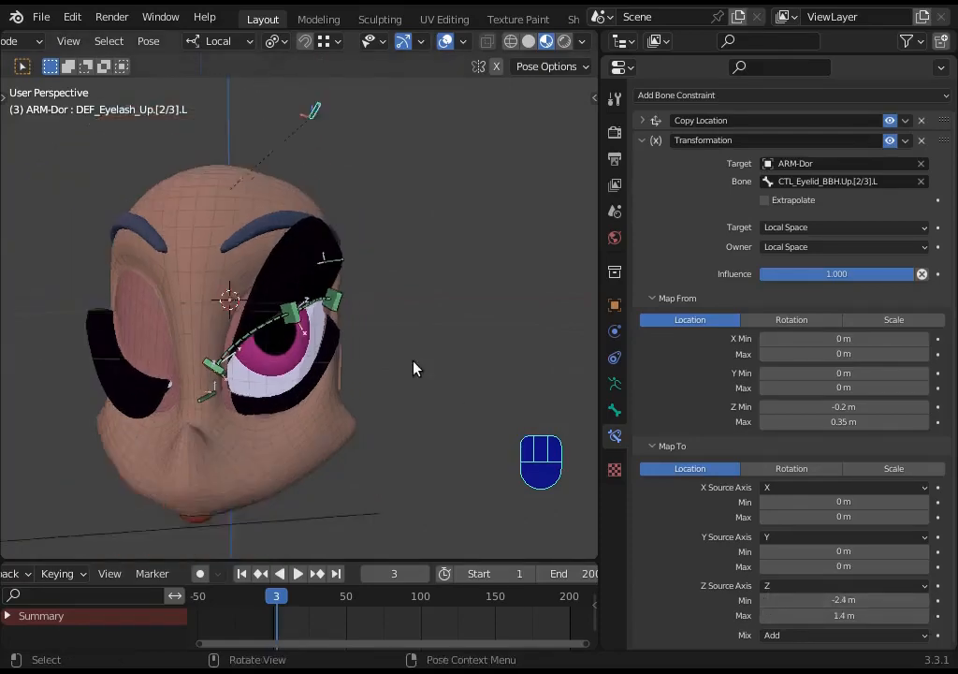
Lower the upper eyelid control over the eye and bring it back above the pupil to test the widened Map To range.
middle_click_drag(414, 368, 461, 372)
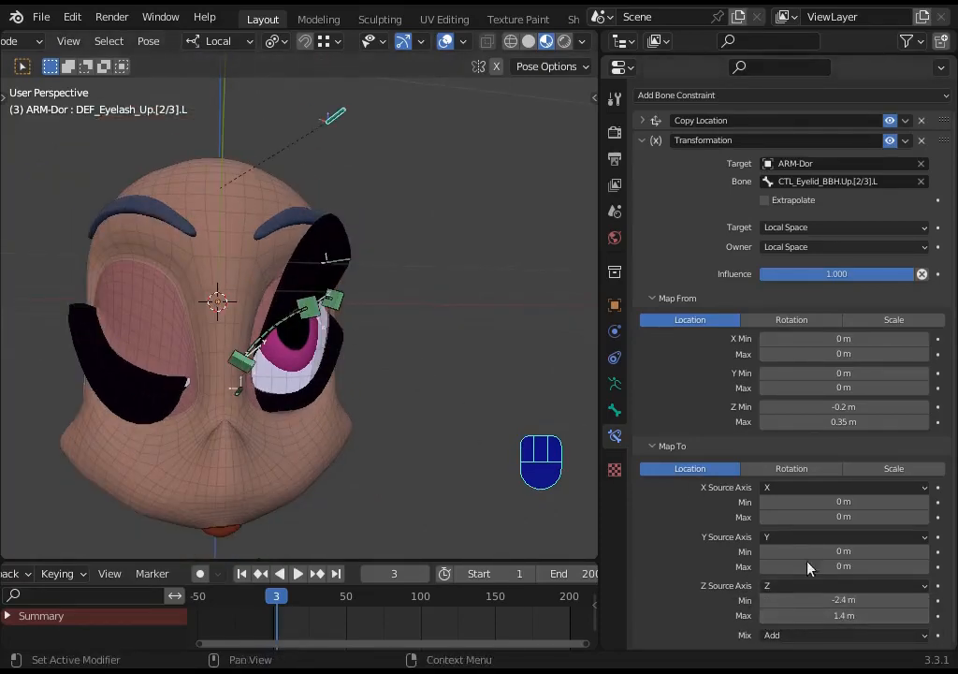
left_click(337, 300)
key("g")
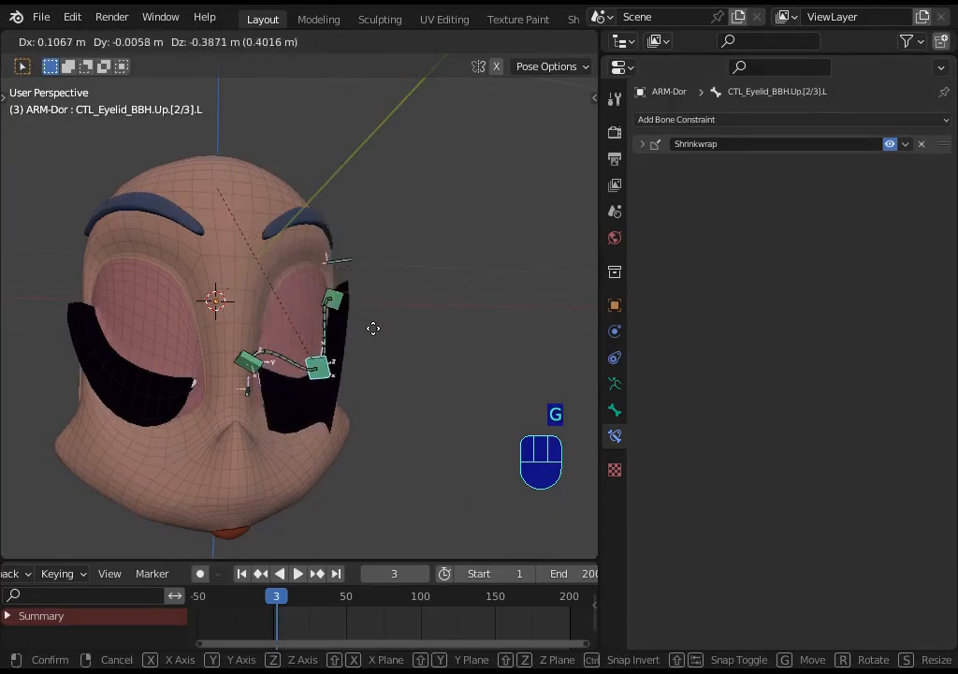
left_click(378, 265)
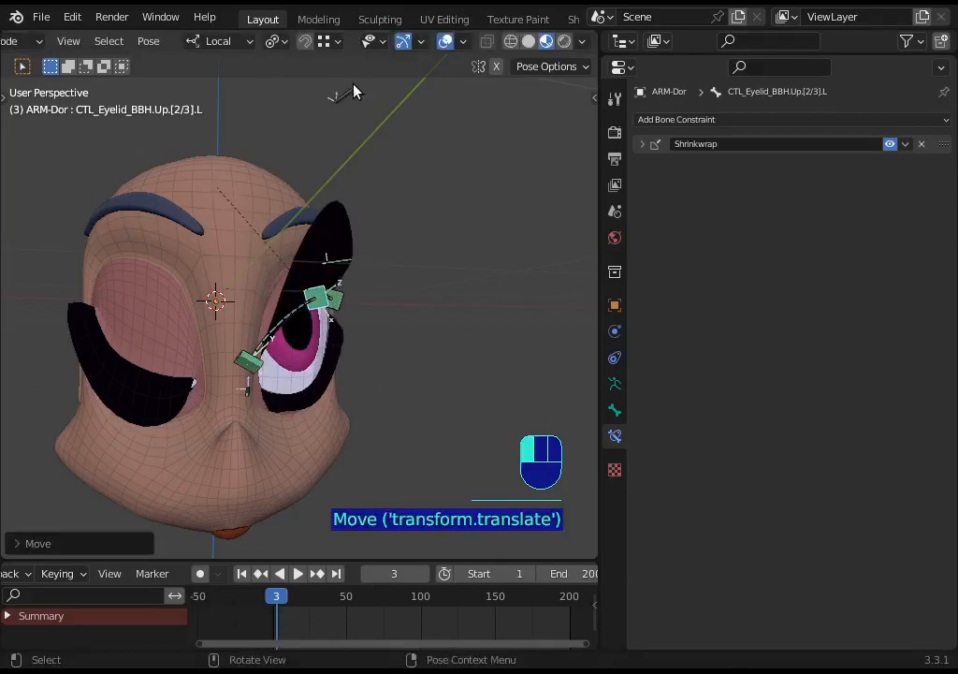
Set the upper eyelash bone's Map From Z Max to 0.5 m in its Transformation constraint.
left_click(352, 89)
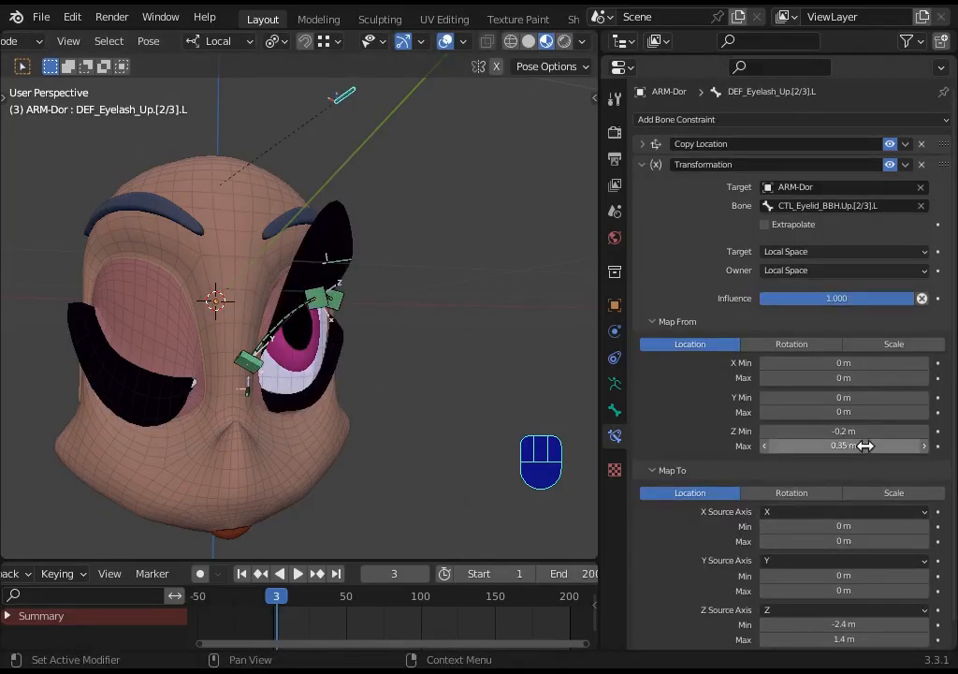
left_click(803, 445)
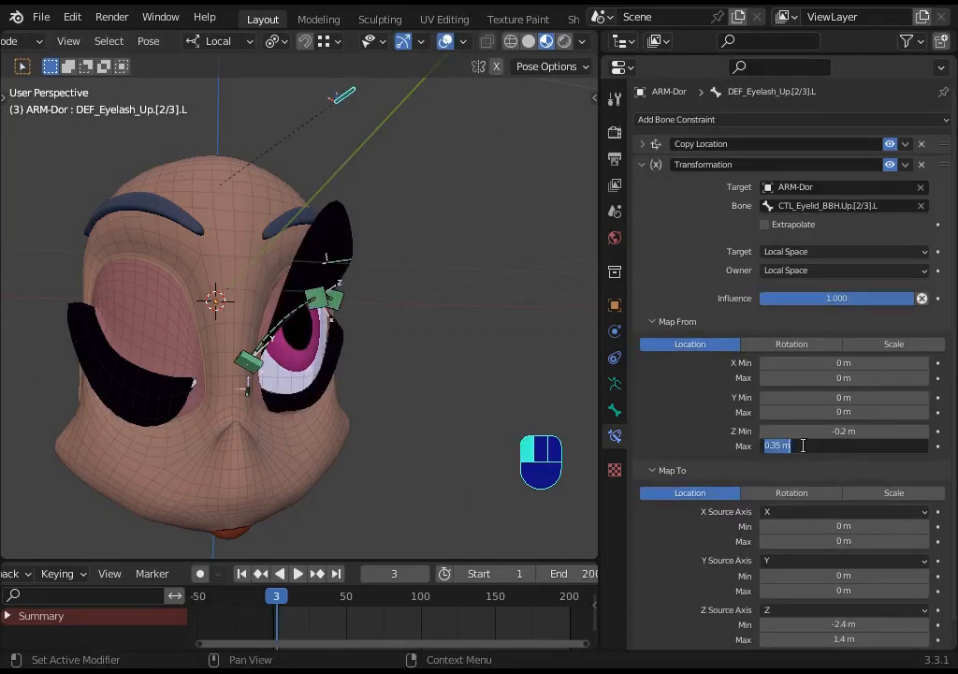
key("Left")
key("shift+Right")
key("shift+Right")
type("5")
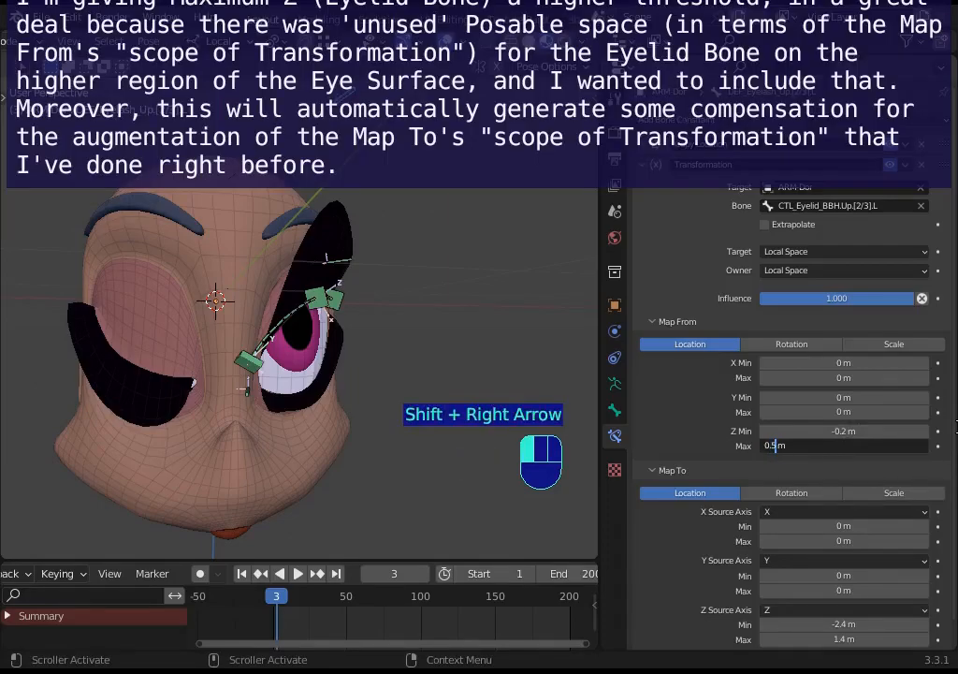
left_click(956, 427)
Select the upper eyelid control and raise it slightly to test the eyelash with the extended Map From range.
left_click(320, 303)
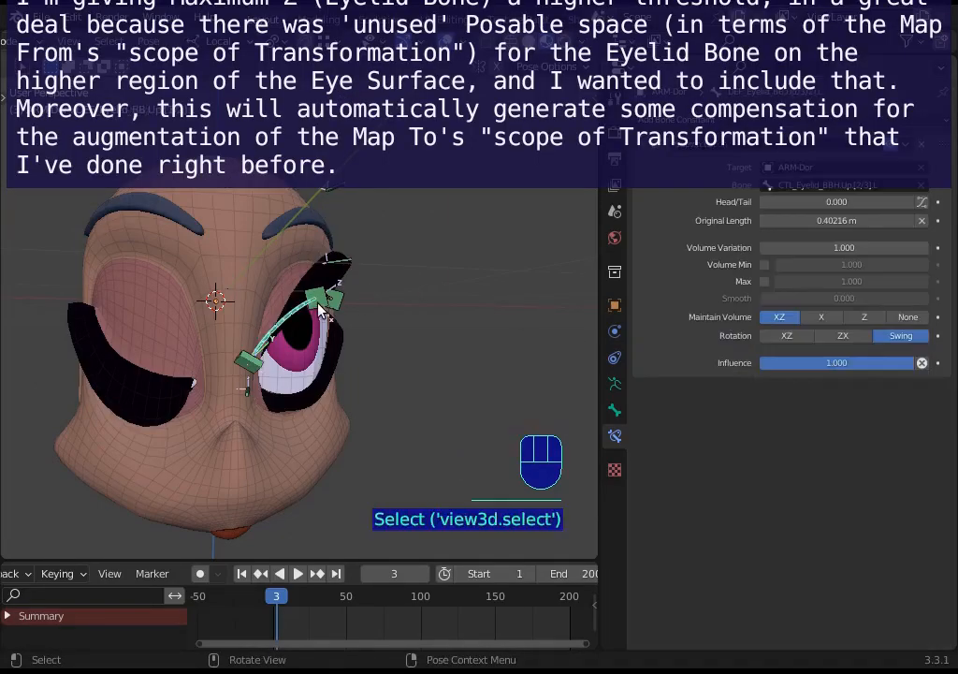
left_click(320, 303)
key("g")
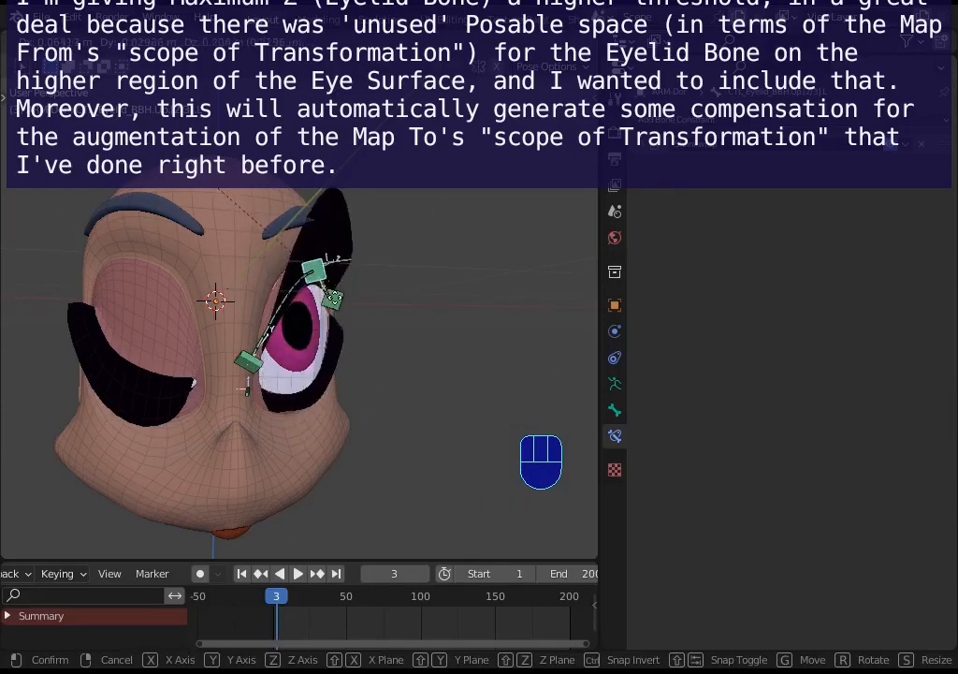
left_click(323, 280)
Raise the upper eyelash bone's Map From Z Max to 0.8 m.
left_click(323, 280)
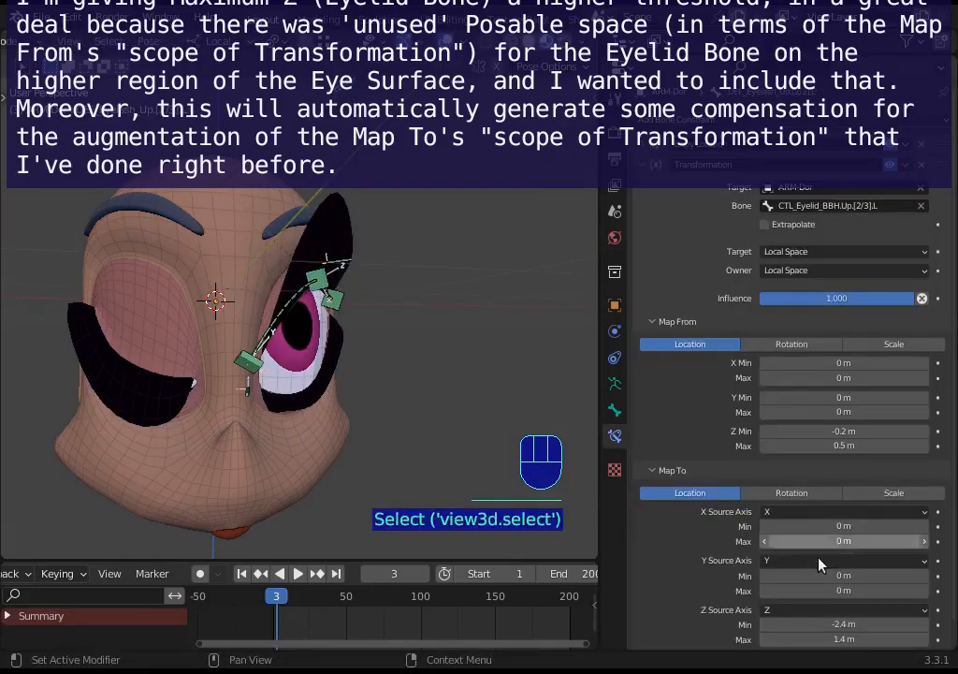
left_click(823, 445)
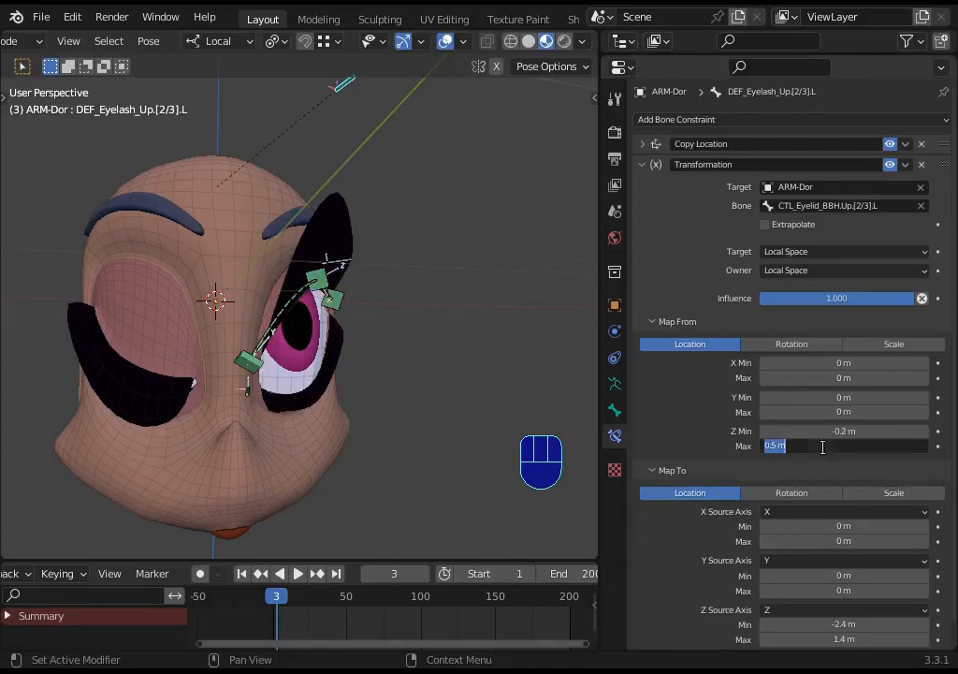
key("Left")
key("Right")
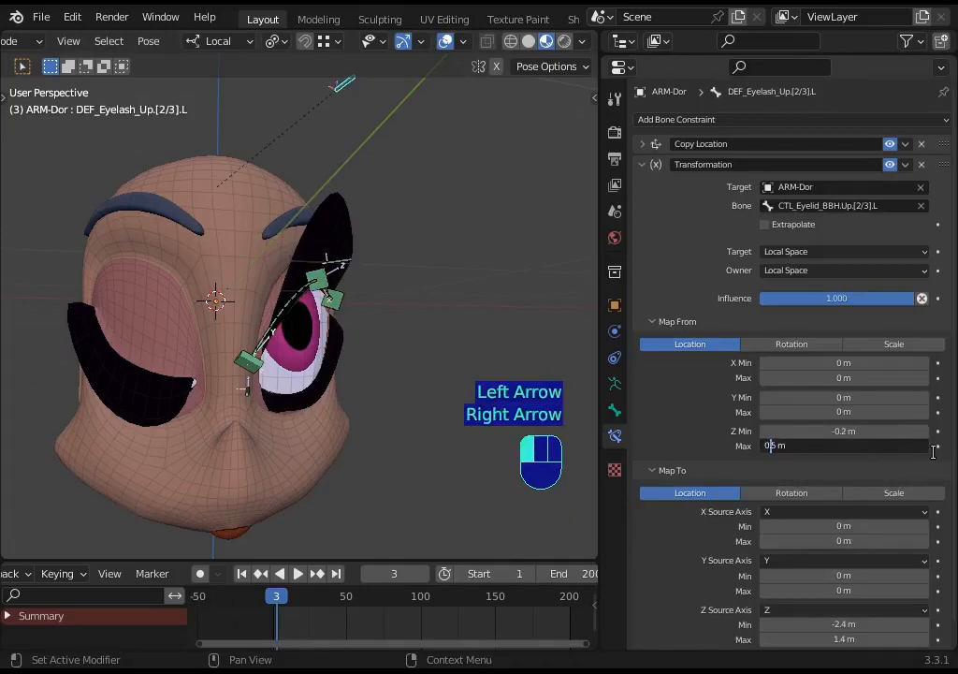
Move the upper eyelid control down and up over the pupil, and reselect the eyelash bone to check its ranges.
left_click(339, 273)
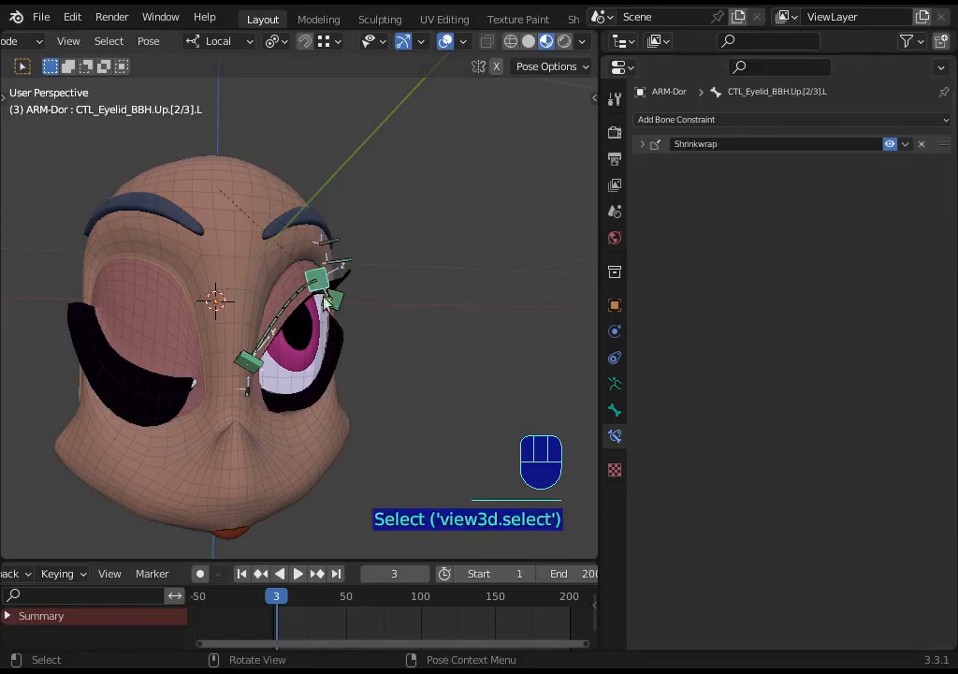
key("g")
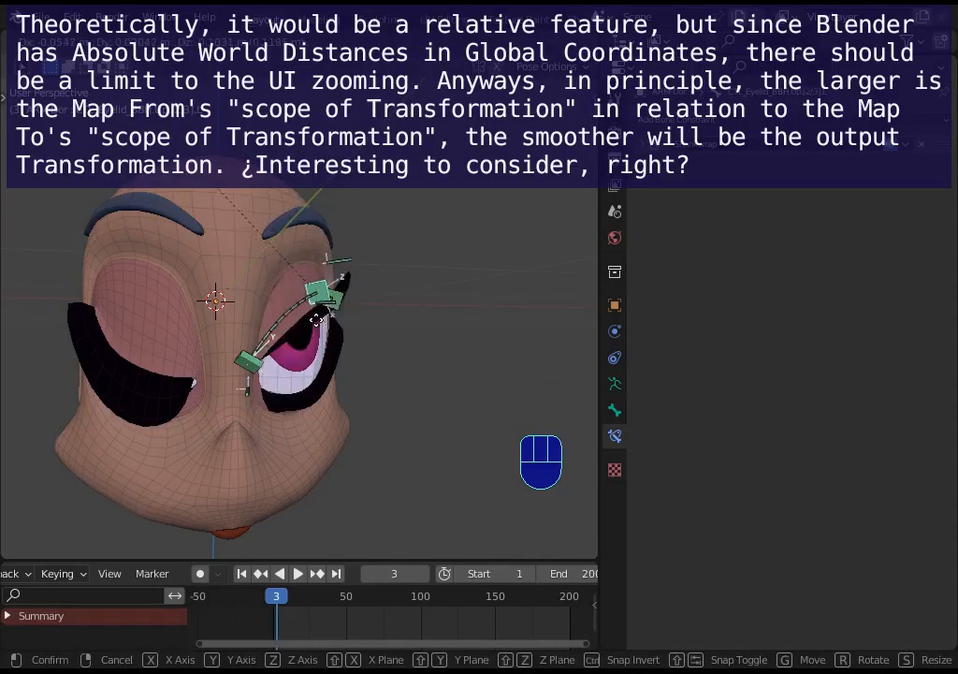
left_click(317, 304)
left_click(330, 232)
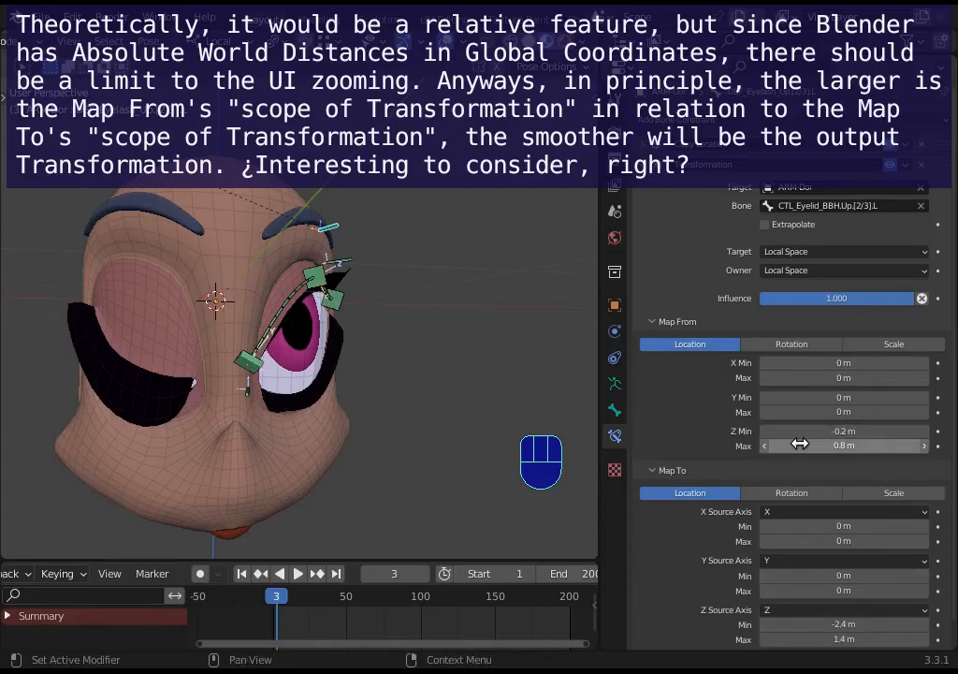
Raise the upper eyelid control to the top of the eye and review the eyelash bone's Map From and Map To ranges.
left_click(312, 269)
key("g")
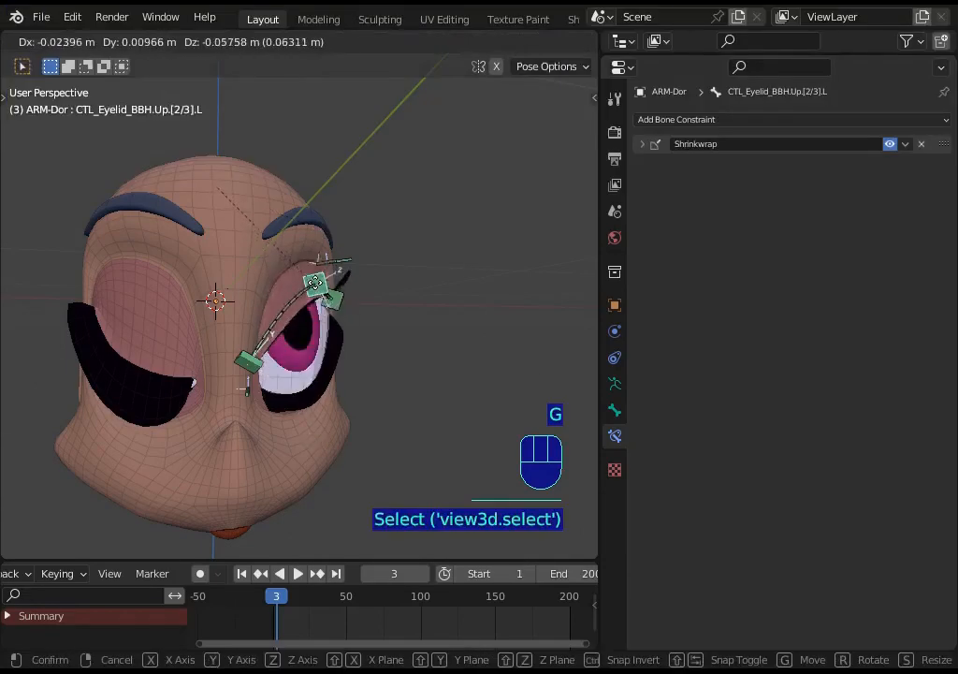
left_click(305, 241)
key("g")
left_click(298, 238)
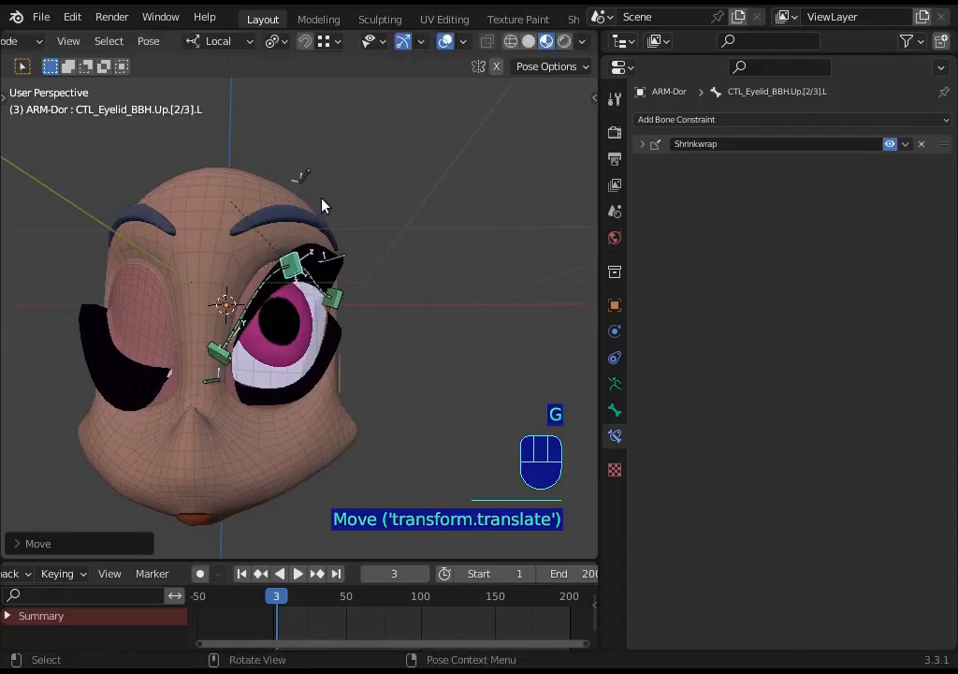
left_click(309, 180)
scroll(823, 511, "down", 1)
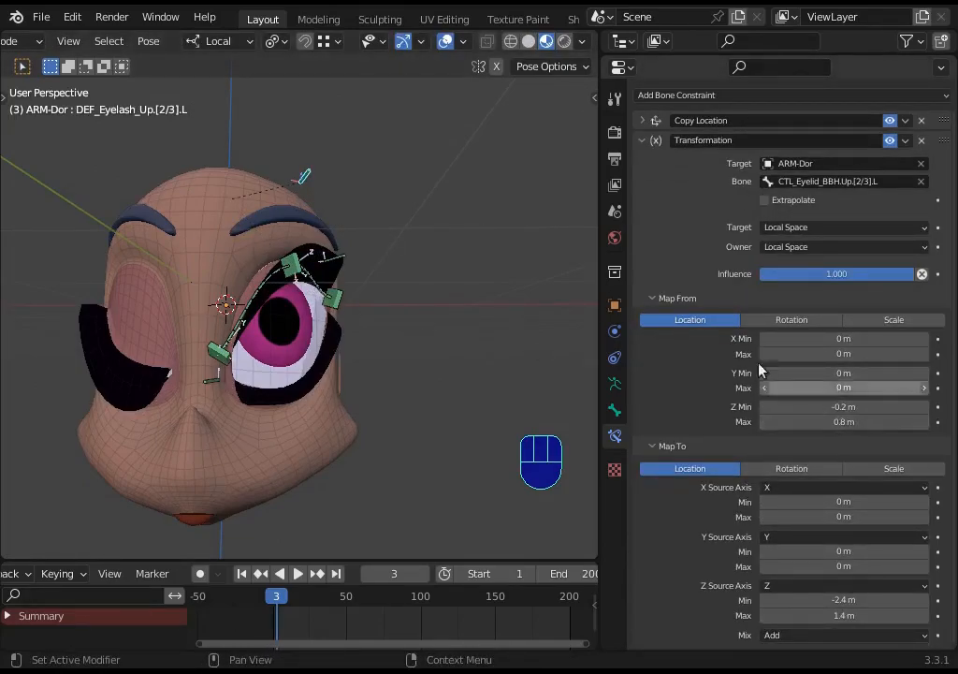
Lower the upper eyelid control slightly and inspect its local location values against the Map From Z Max.
left_click(312, 258)
key("g")
left_click(315, 269)
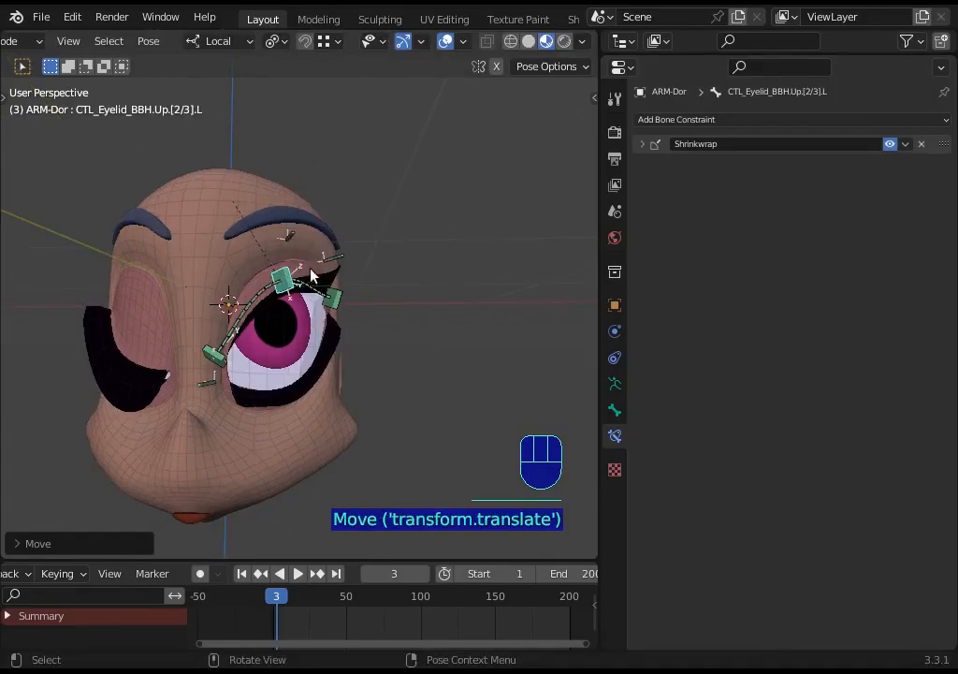
key("n")
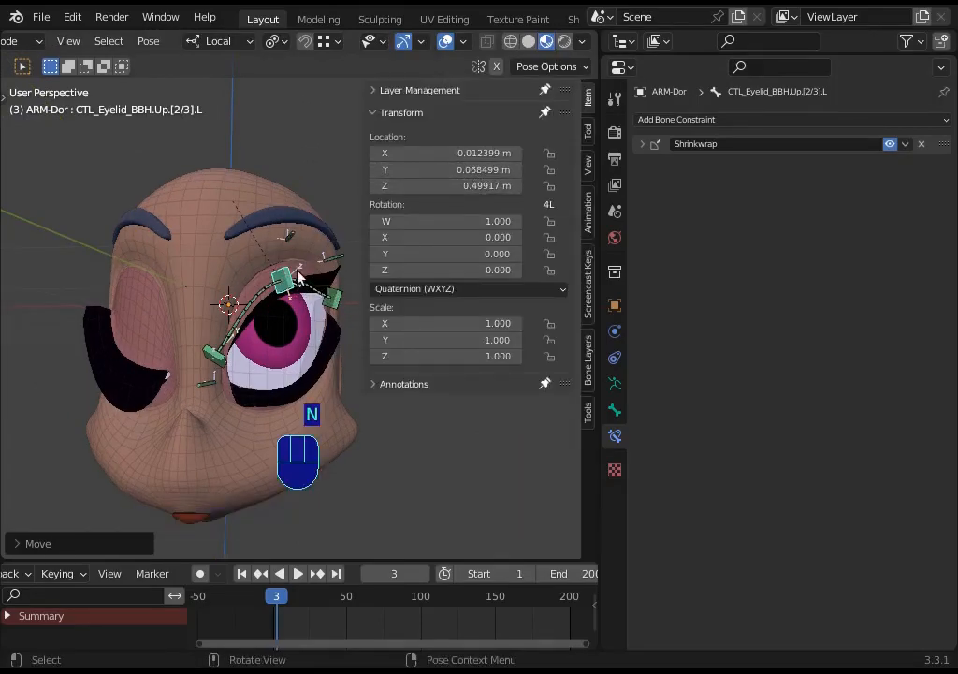
key("n")
key("g")
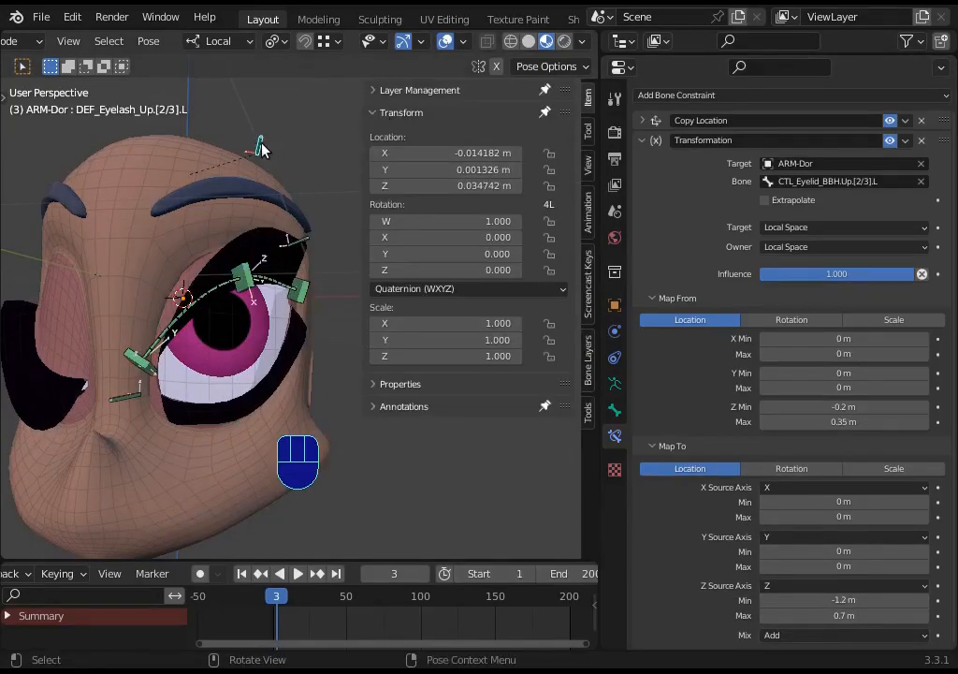
Compare the local location values of the eyelash bone and the upper eyelid control by selecting each in turn.
left_click(260, 150)
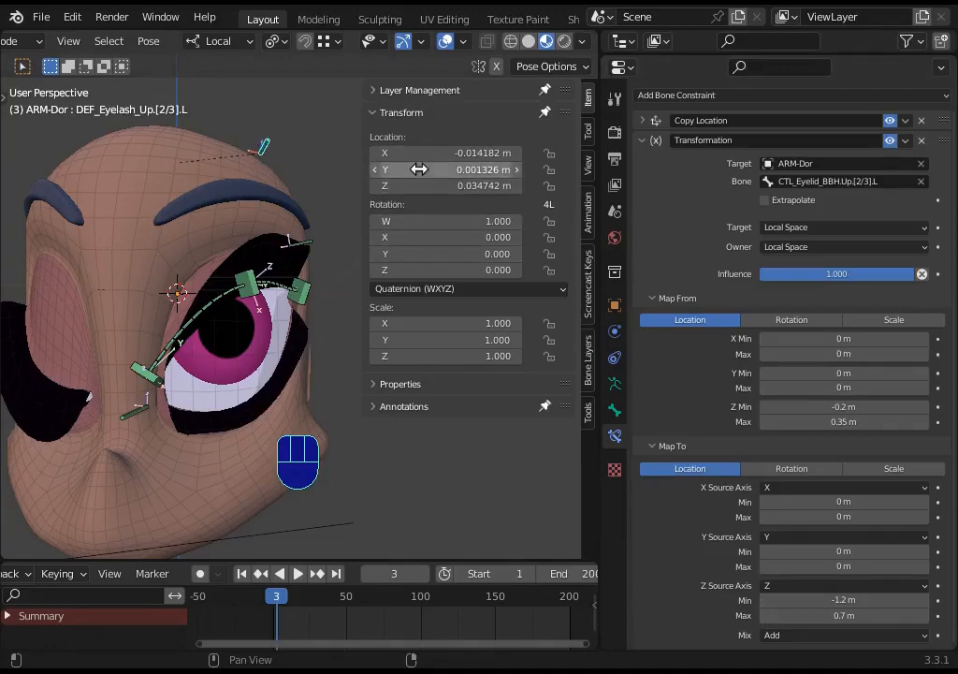
left_click(251, 296)
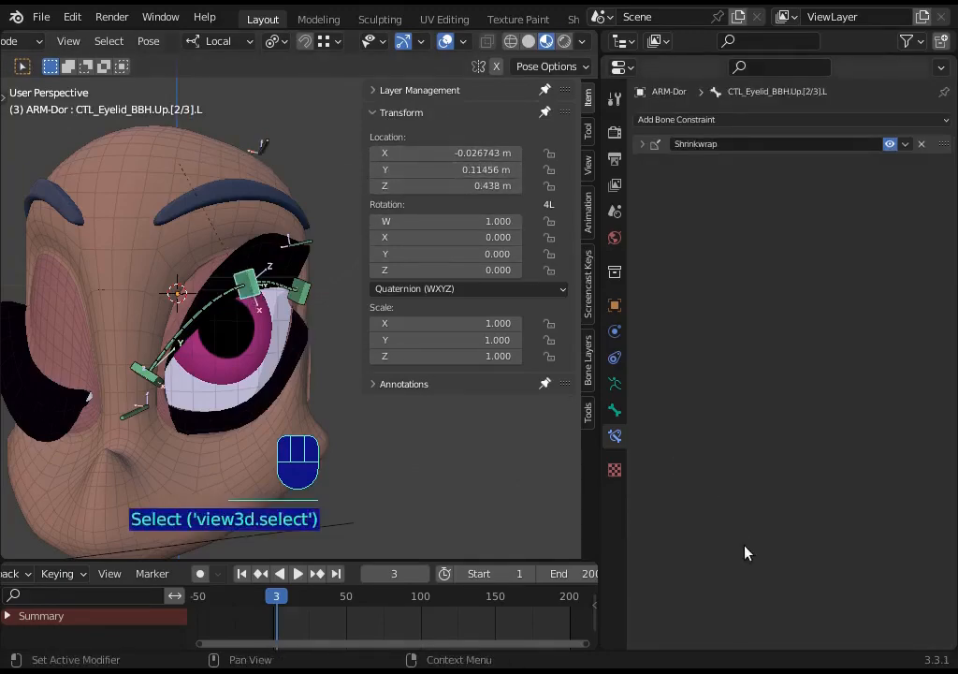
left_click(261, 144)
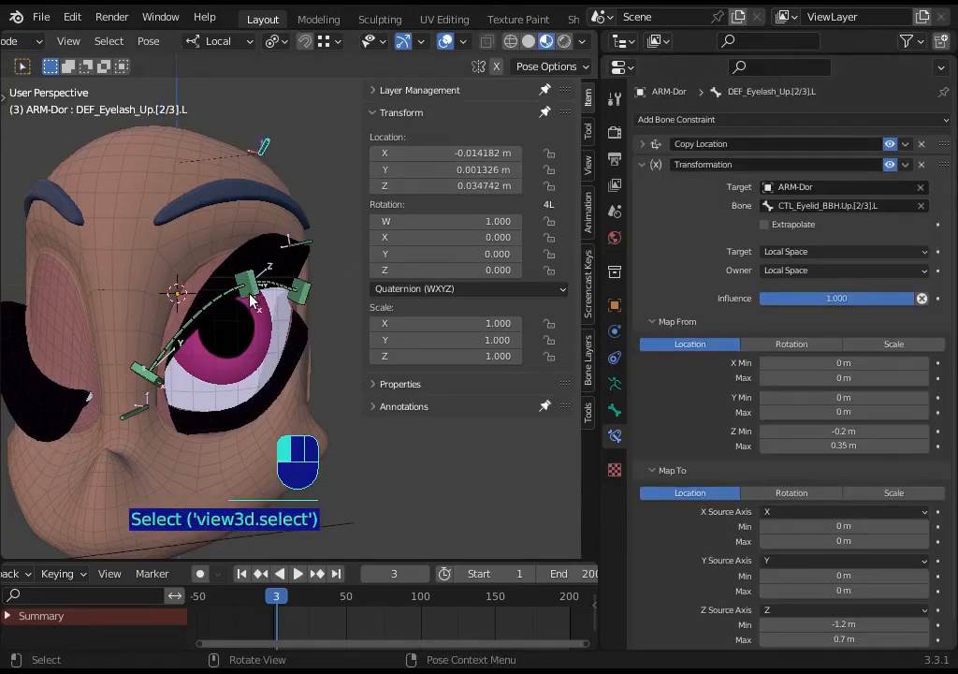
left_click(252, 292)
left_click(261, 144)
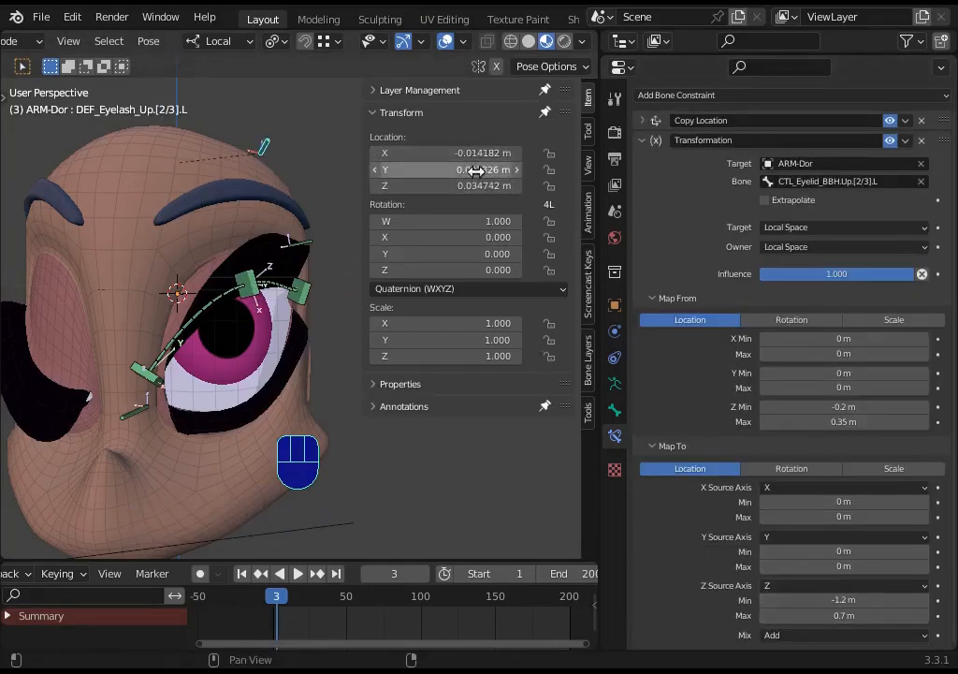
Try changing the upper eyelash bone's own local Z location and undo the change.
middle_click_drag(335, 173, 345, 185)
left_click_drag(393, 187, 348, 187)
key("ctrl+z")
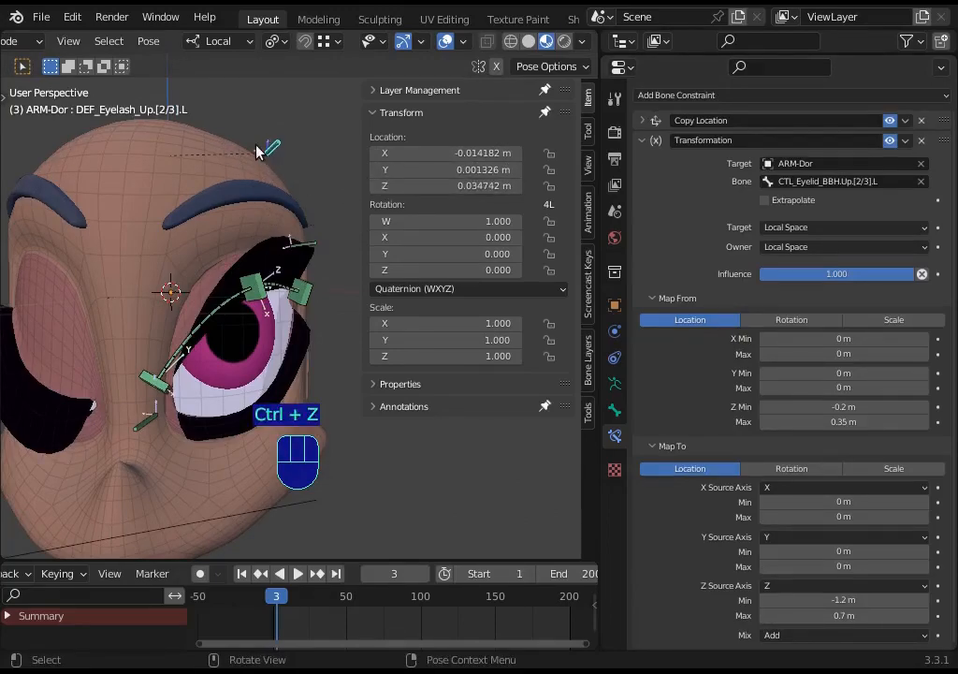
Lower the upper eyelid control over the eye and clear its pose location.
left_click(270, 282)
key("g")
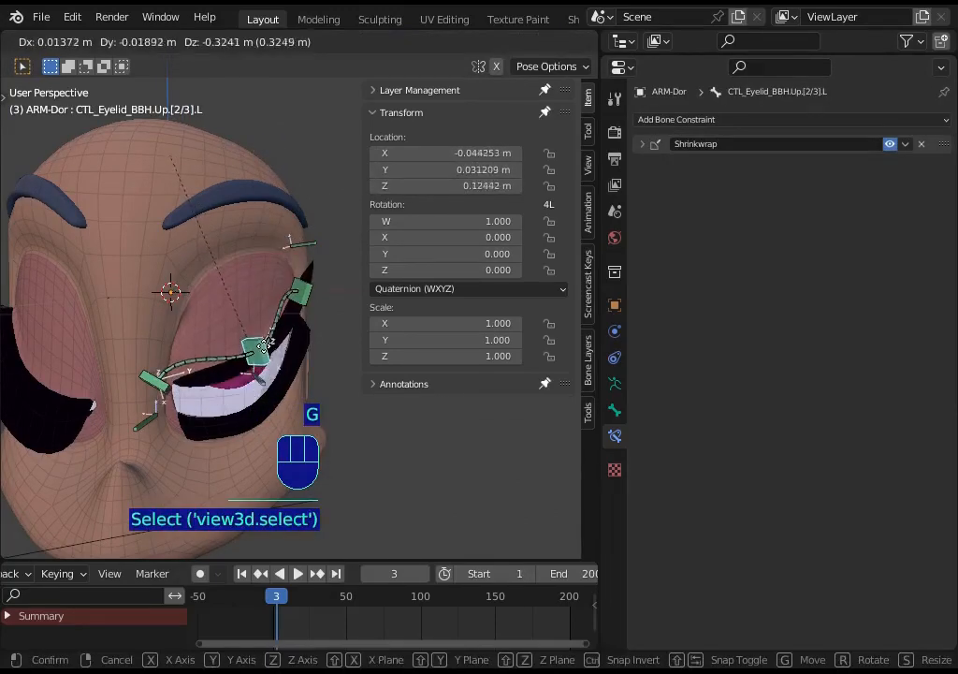
left_click(264, 342)
key("alt+g")
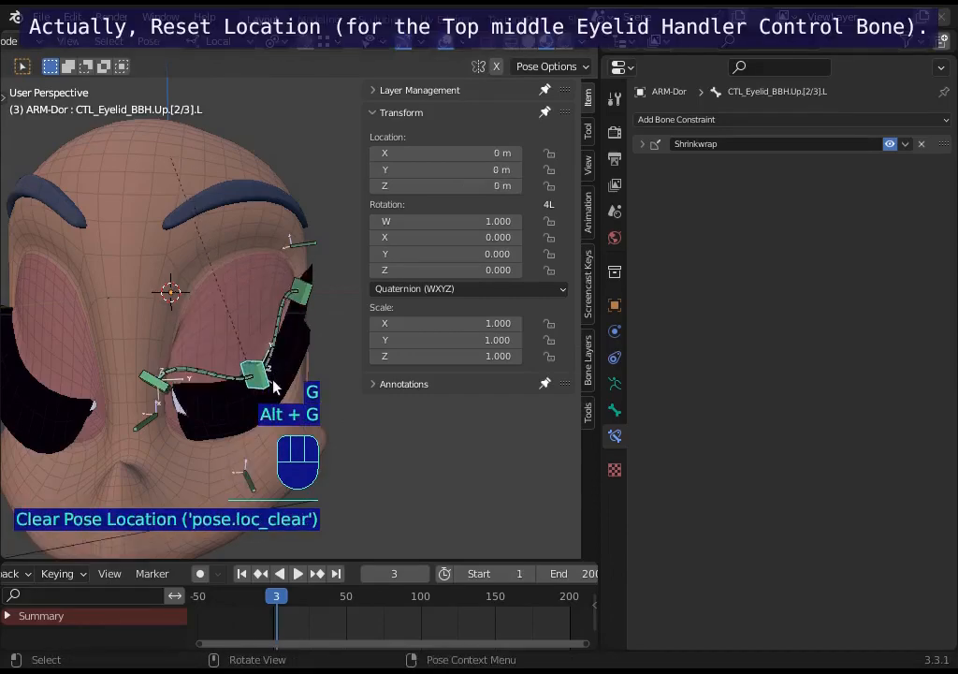
Set the upper eyelash bone's Map To Z Min to -1.4 m in its Transformation constraint.
left_click(249, 482)
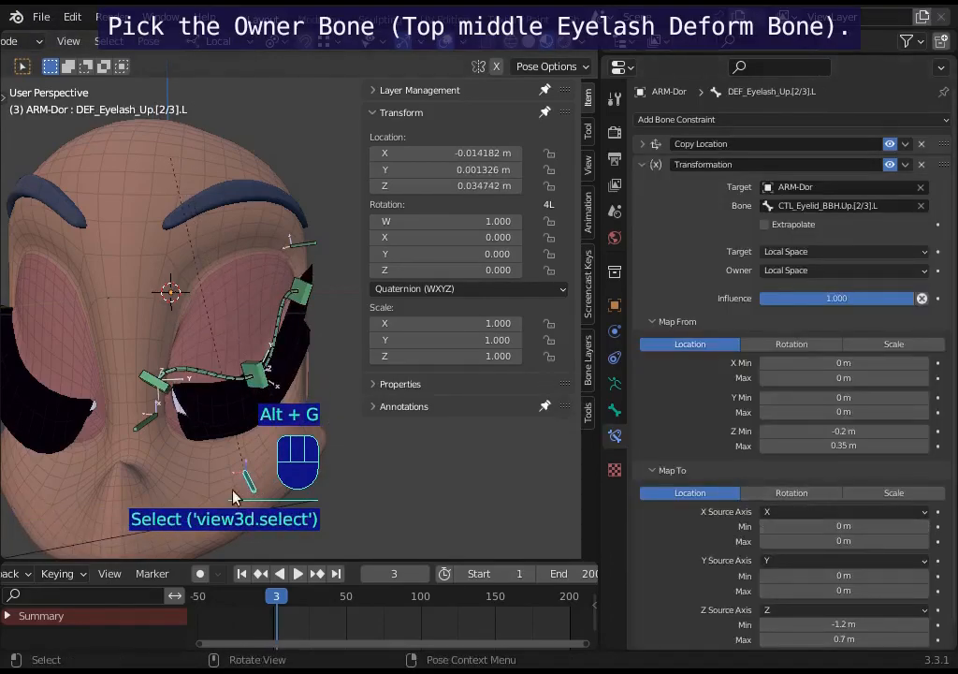
scroll(809, 511, "down", 1)
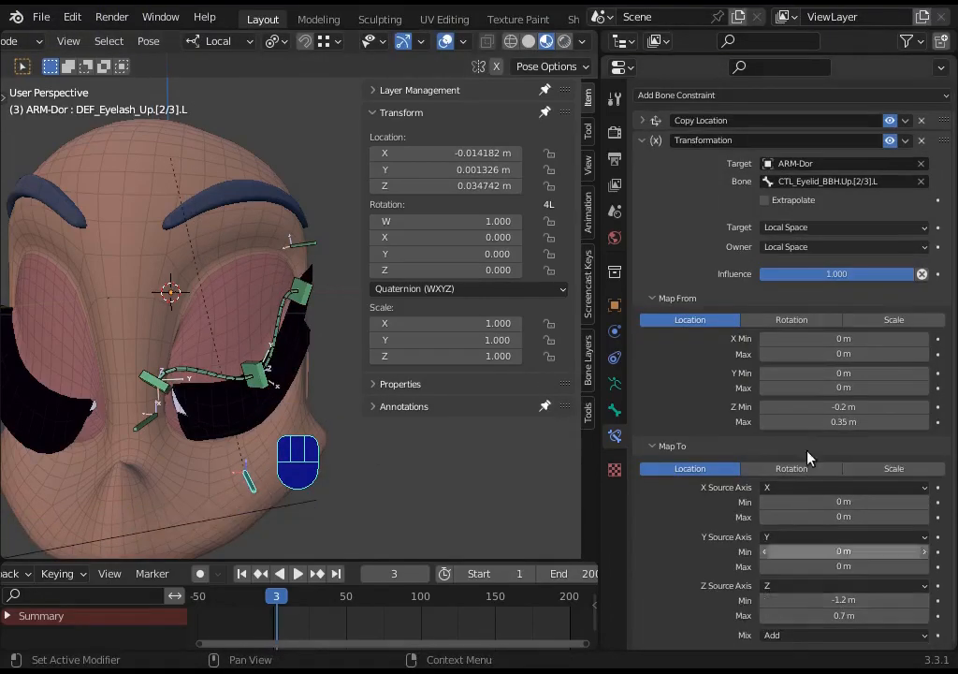
left_click(764, 599)
left_click(764, 600)
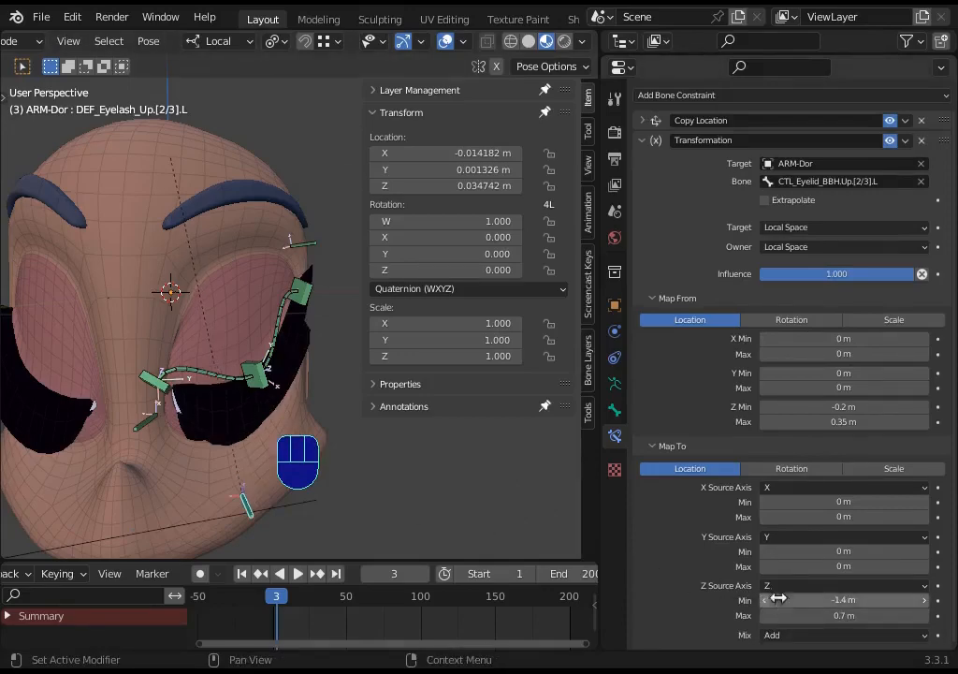
Set the middle upper eyelash bone's Map To Z Min to -1 m in its Transformation constraint.
left_click(926, 602)
left_click(926, 602)
left_click(926, 603)
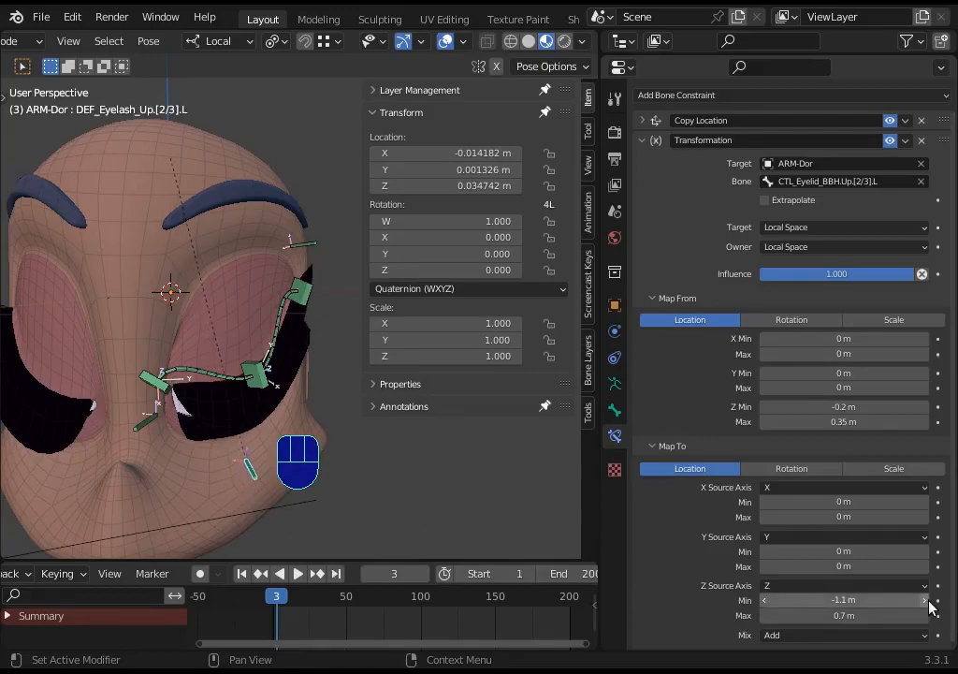
left_click(924, 599)
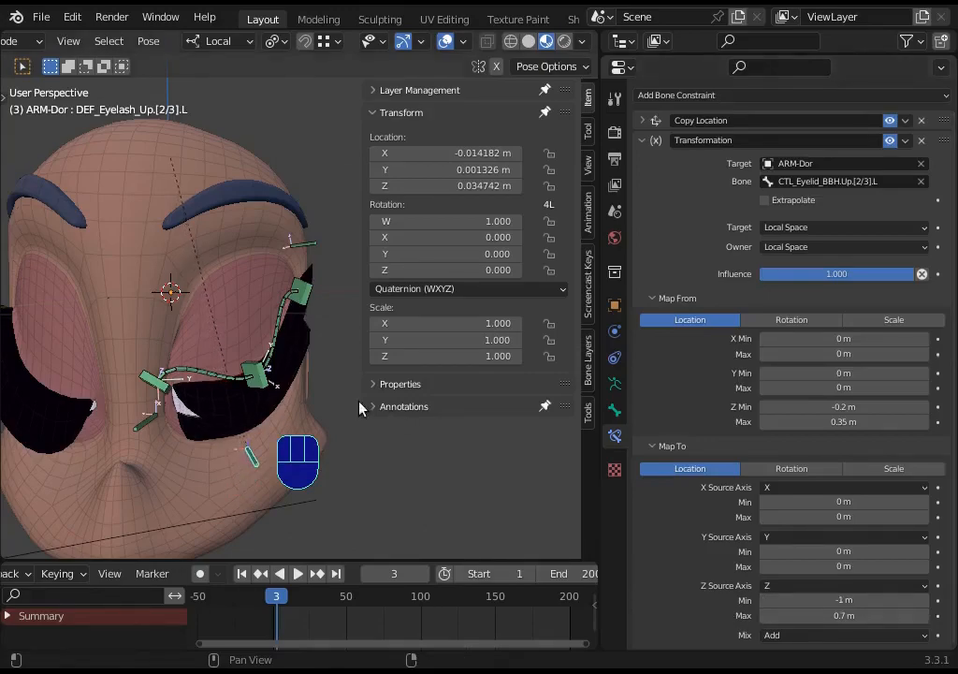
Set the middle eyelash bone's Map To Z Max to 1 m and its Z Min to -1.2 m.
middle_click_drag(364, 406, 249, 358)
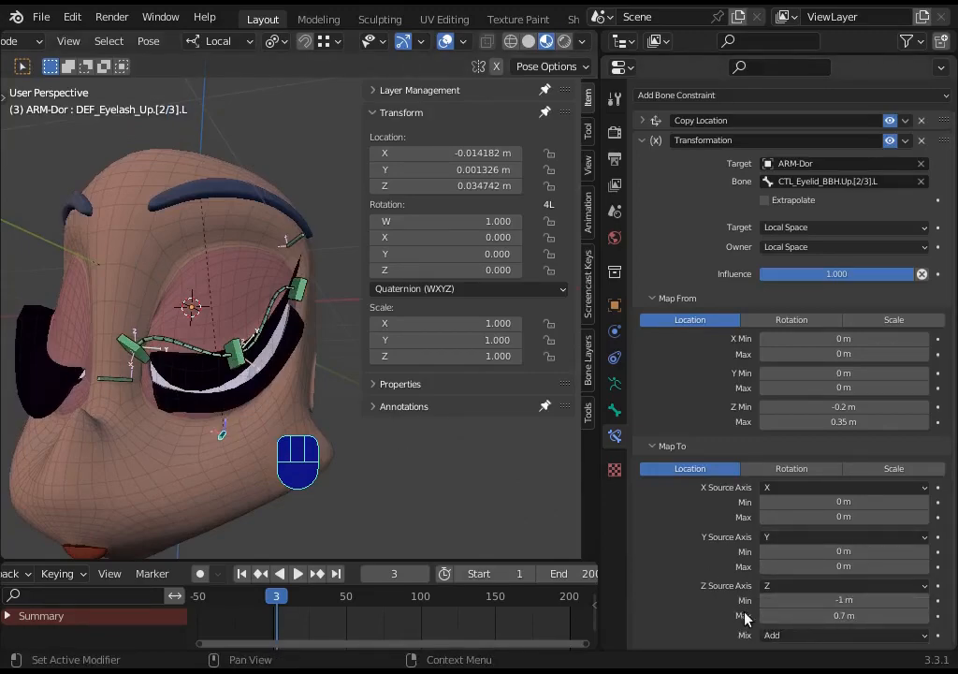
left_click(923, 616)
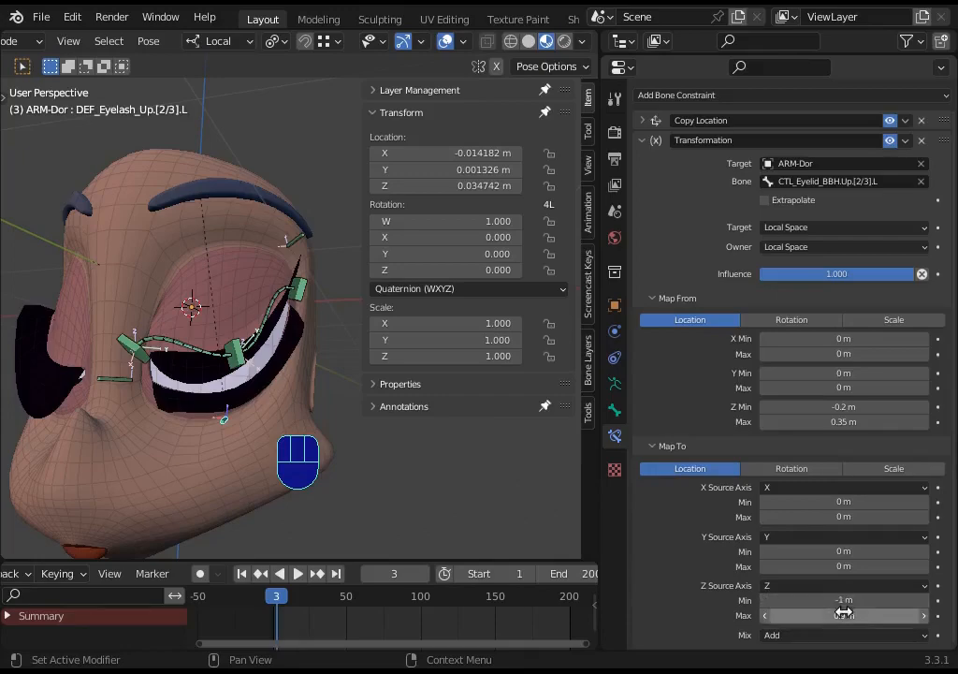
left_click(923, 616)
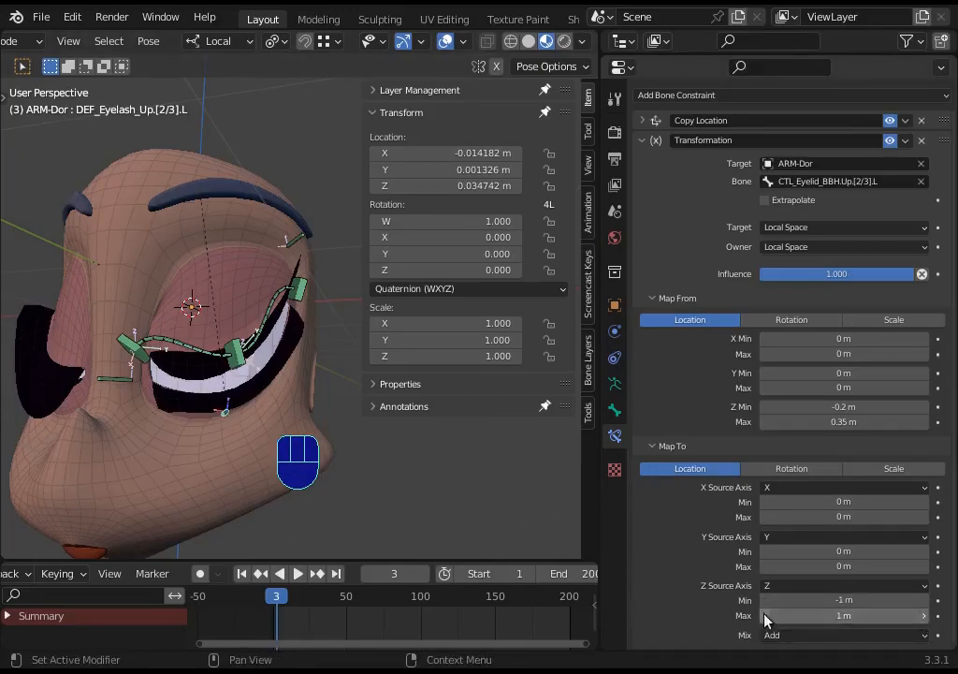
left_click(764, 600)
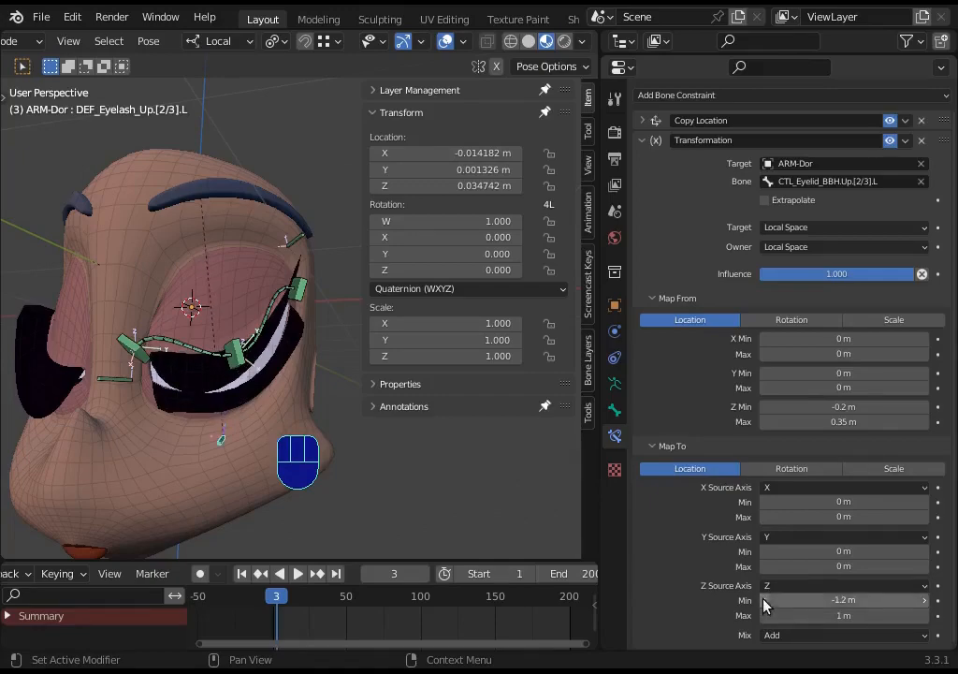
Raise the control CTL_Eyelid_BBH.Up.[2/3].L to open the upper eyelid.
left_click(205, 299)
key("g")
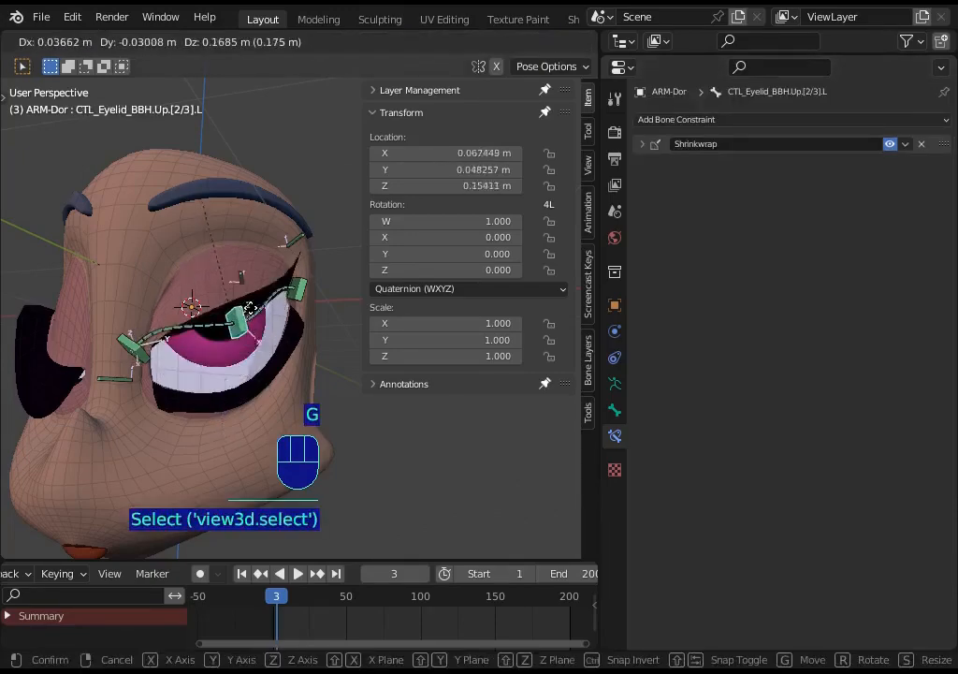
left_click(256, 132)
Set Map To Z Min to -1.4 m and Z Max to 0.7 m in DEF_Eyelash_Up.[2/3].L's Transformation constraint.
left_click(257, 104)
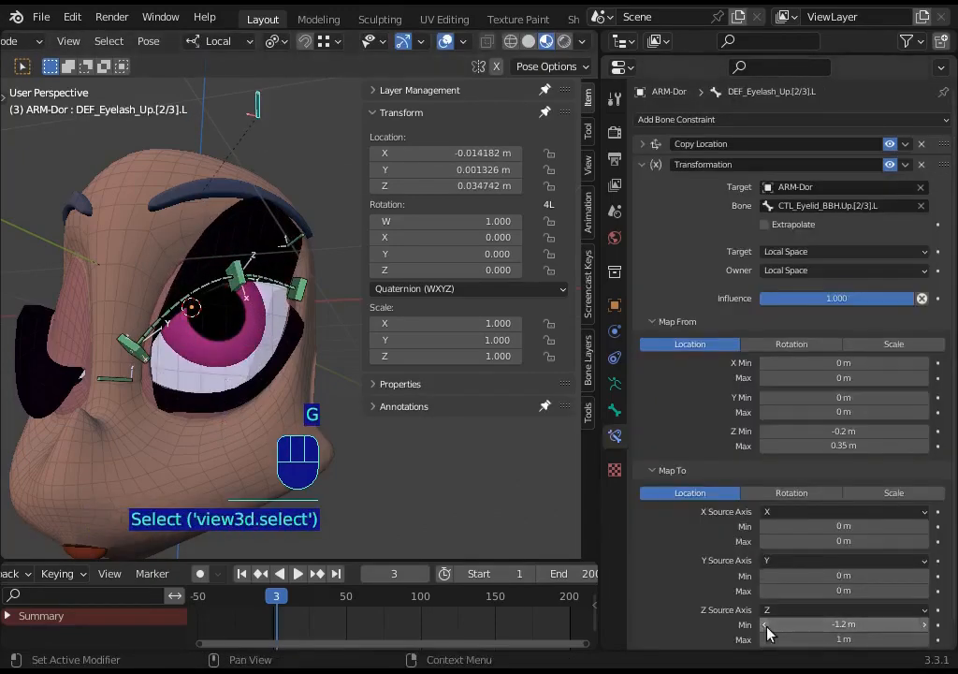
left_click(924, 641)
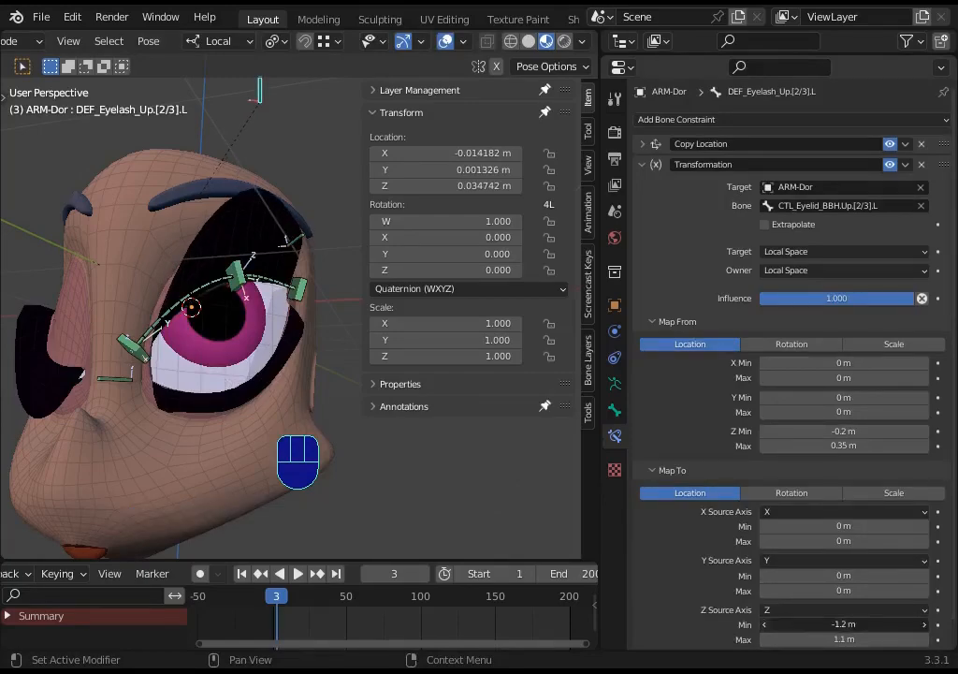
left_click(765, 624)
left_click(765, 624)
left_click(924, 640)
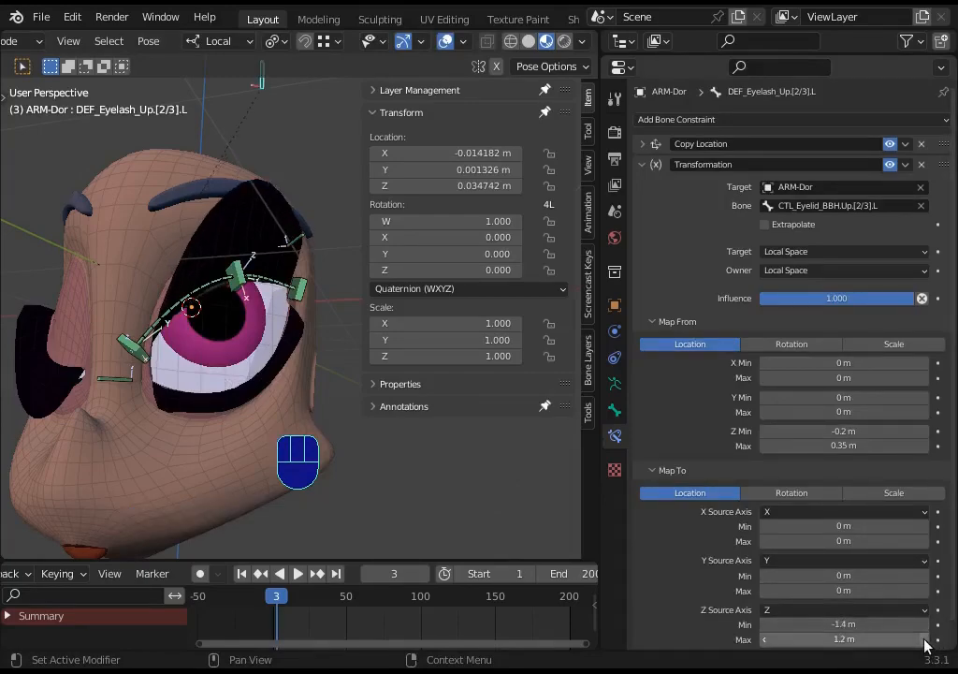
left_click(765, 639)
left_click(765, 639)
left_click(765, 639)
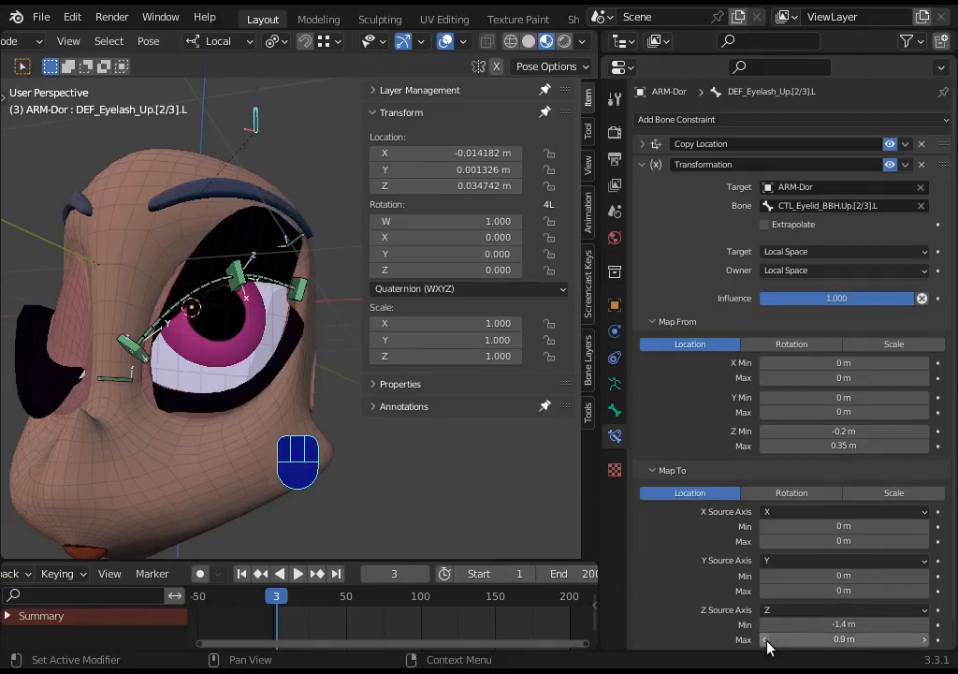
left_click(766, 639)
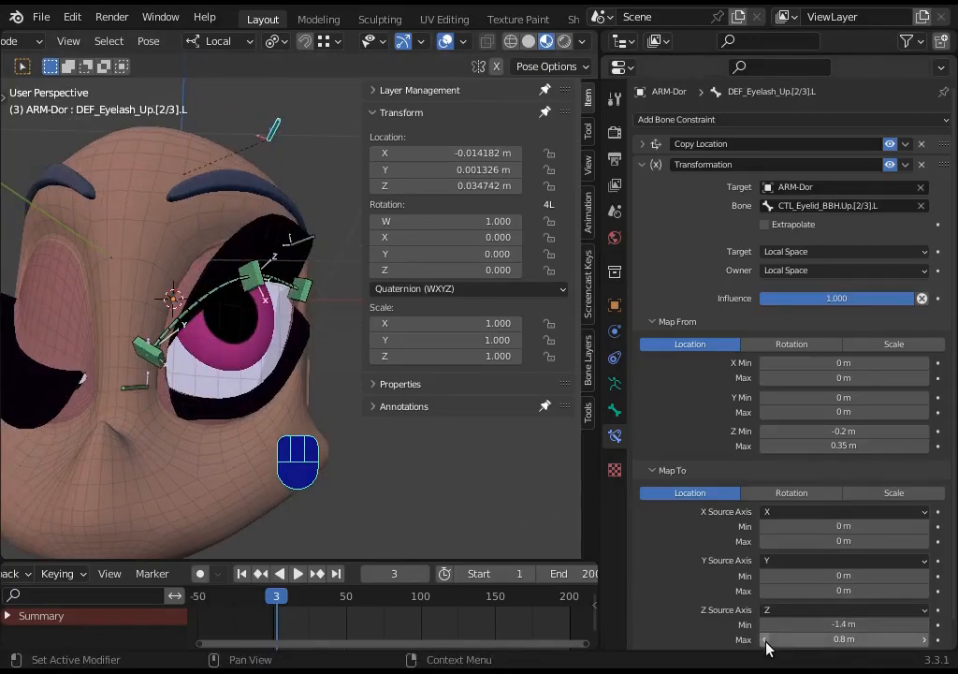
left_click(765, 639)
Lower the middle upper eyelid control over the eye to a local Z of about 0 m.
middle_click_drag(313, 324, 268, 313)
left_click(251, 300)
key("g")
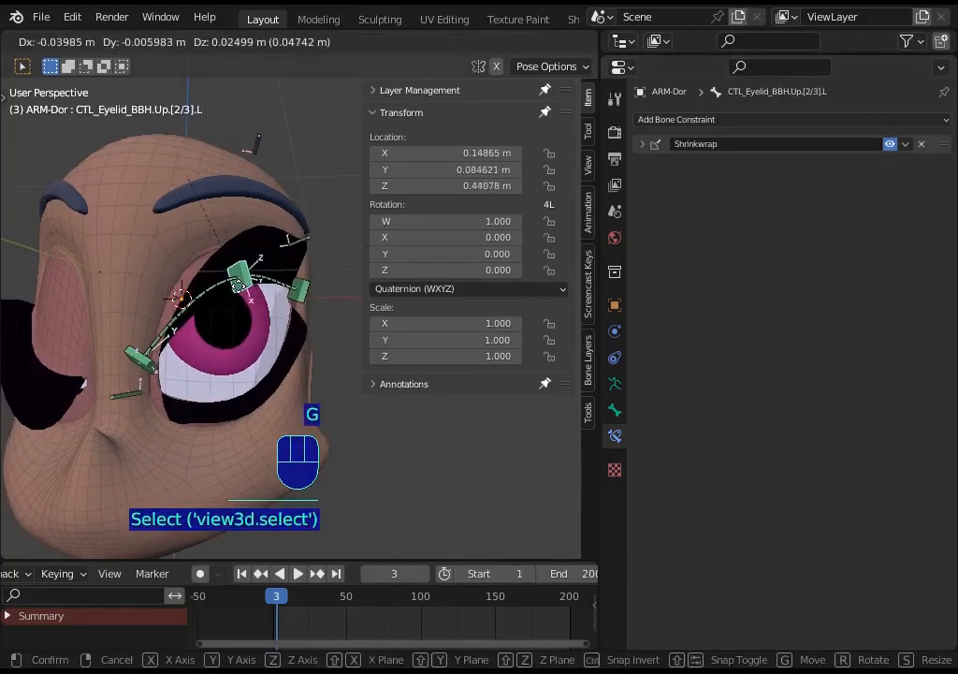
left_click(236, 373)
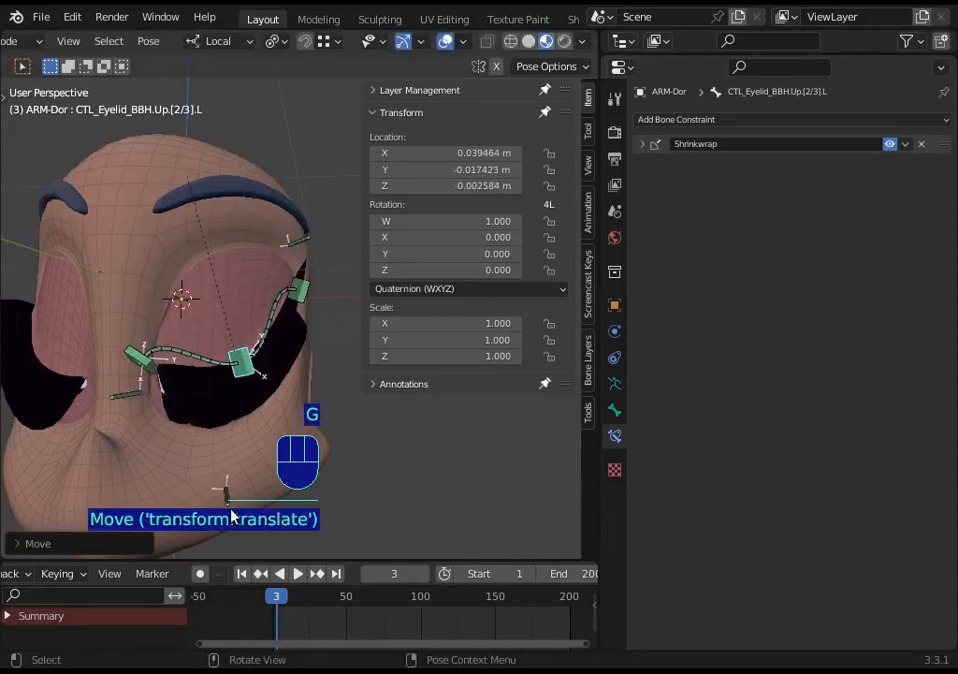
Set the Map To Z Min of DEF_Eyelash_Up.[2/3].L's Transformation constraint to -1.2 m.
left_click(226, 492)
left_click(765, 625)
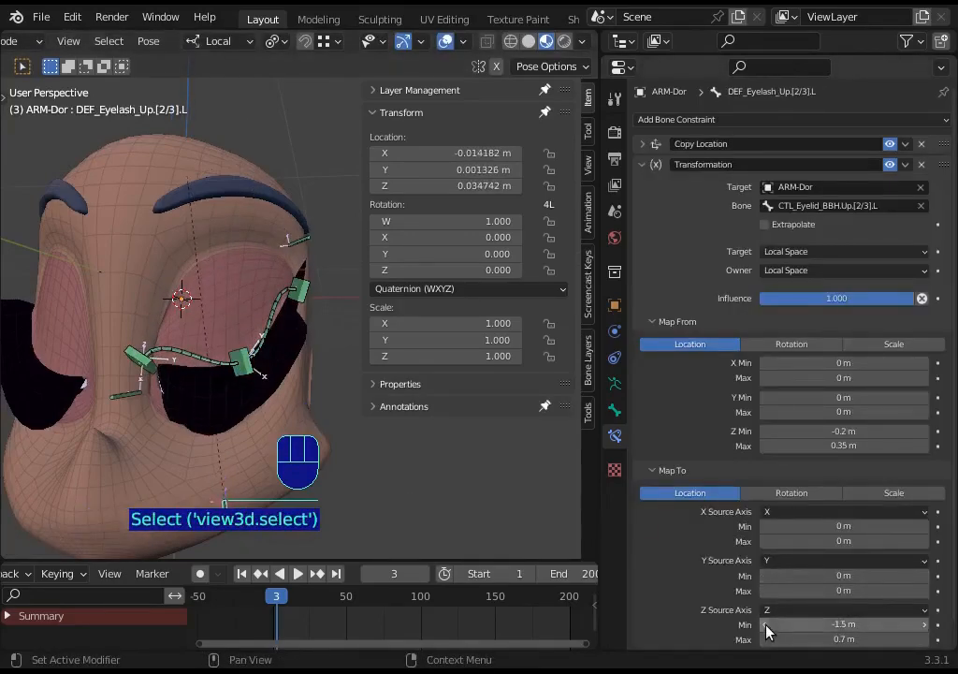
left_click(924, 625)
left_click(924, 625)
left_click(924, 625)
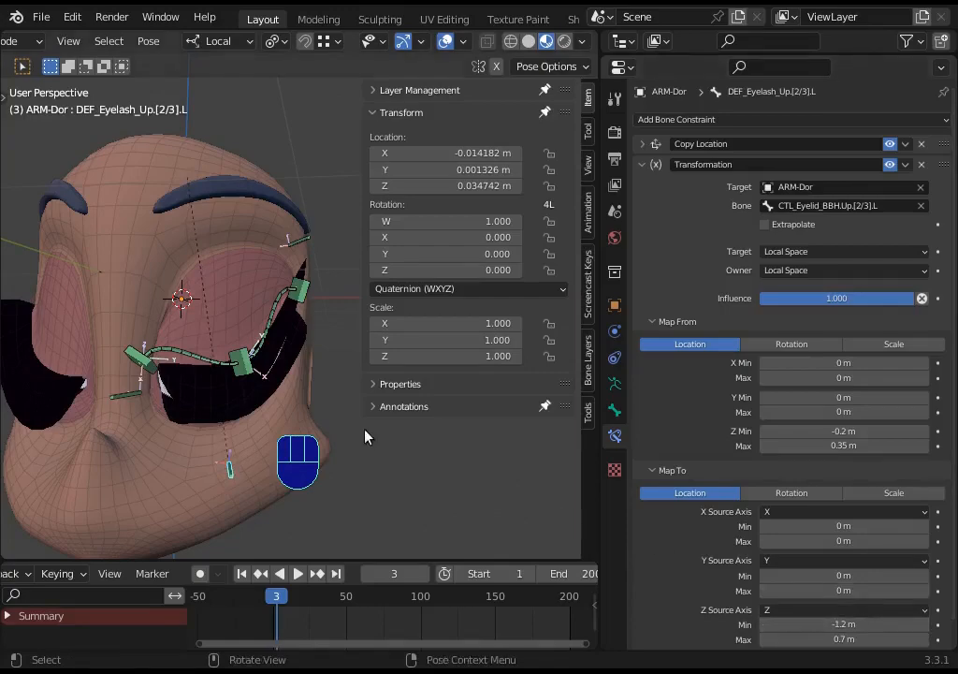
Lower the middle upper eyelid control further, to a local Z of about -0.1 m.
left_click(245, 367)
key("g")
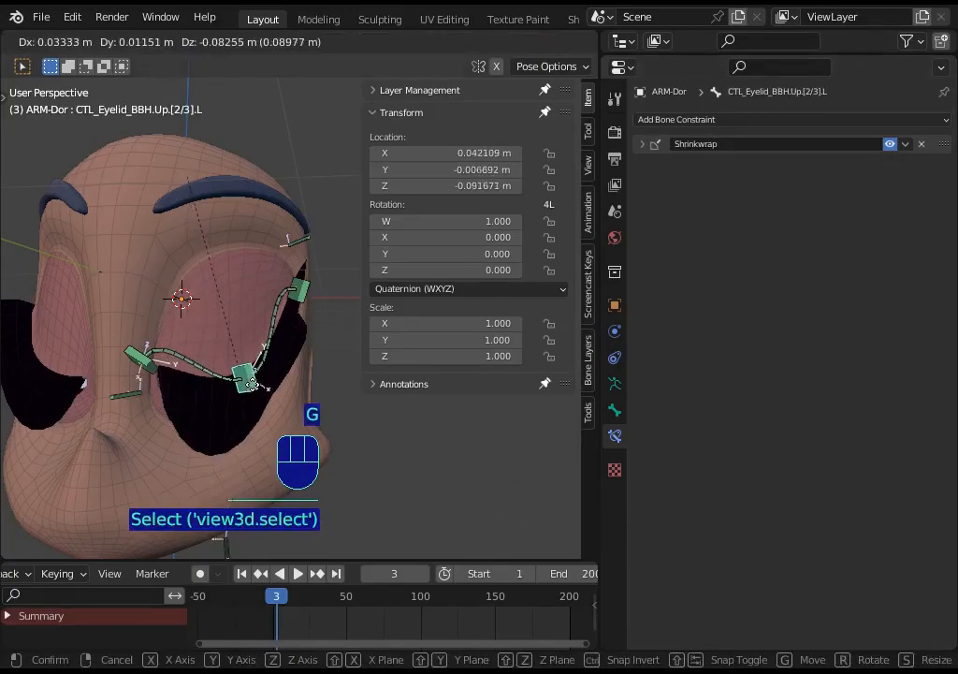
left_click(221, 485)
Reselect the middle upper eyelash bone and set its Transformation constraint's Map To Z Min to -1 m.
left_click(239, 556)
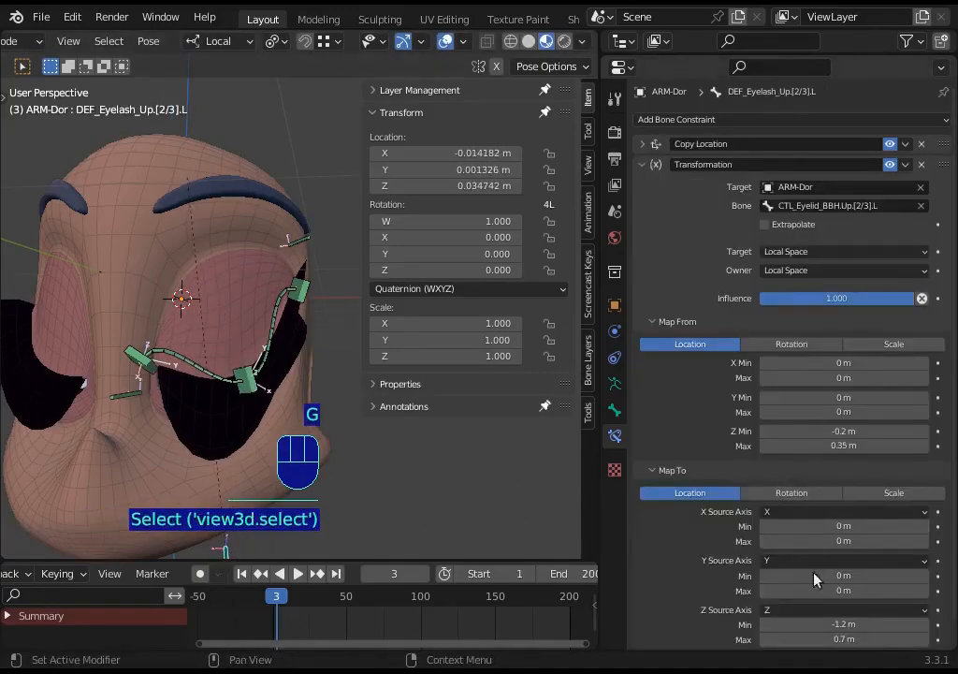
scroll(813, 573, "down", 1)
left_click(765, 602)
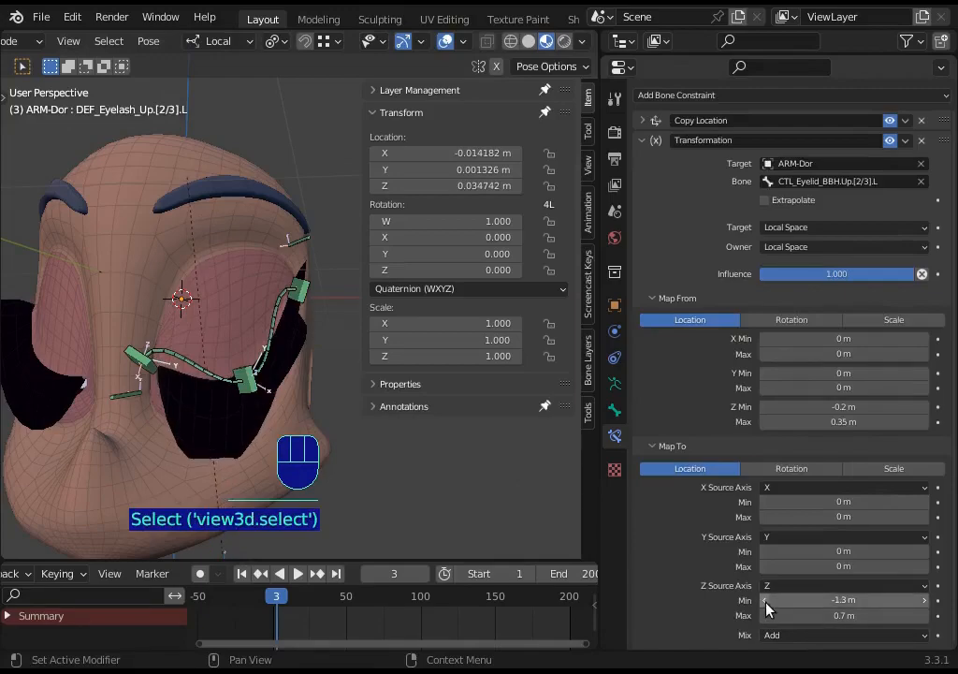
left_click(925, 600)
left_click(924, 600)
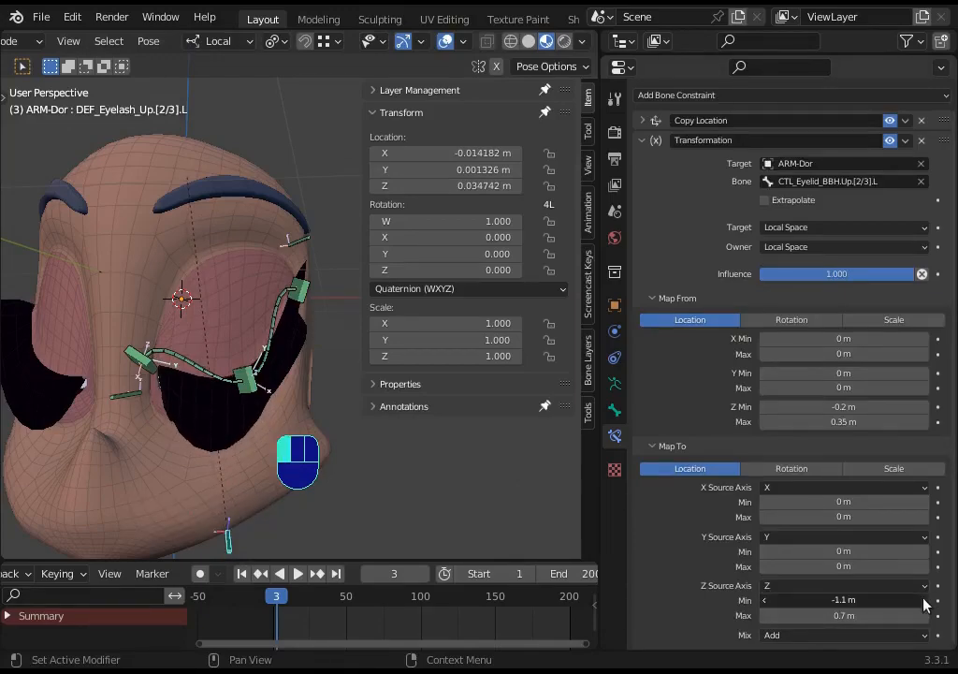
Rotate the inner upper eyelid control CTL_Eyelid_BBH.Up.[1/3].L to smooth the inner part of the lid curve.
left_click(140, 357)
key("r")
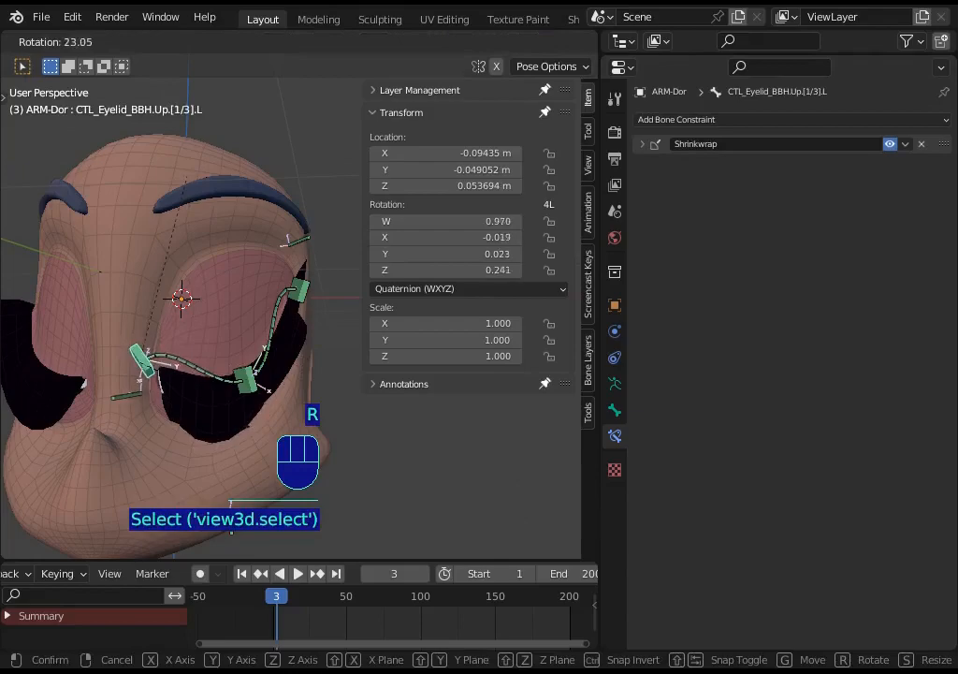
left_click(185, 441)
key("r")
left_click(226, 405)
Raise the middle upper eyelid control to a local Z of about 0 m and rotate the outer control CTL_Eyelid_BBH.Up.[3/3].L to follow the lid.
left_click(241, 384)
key("g")
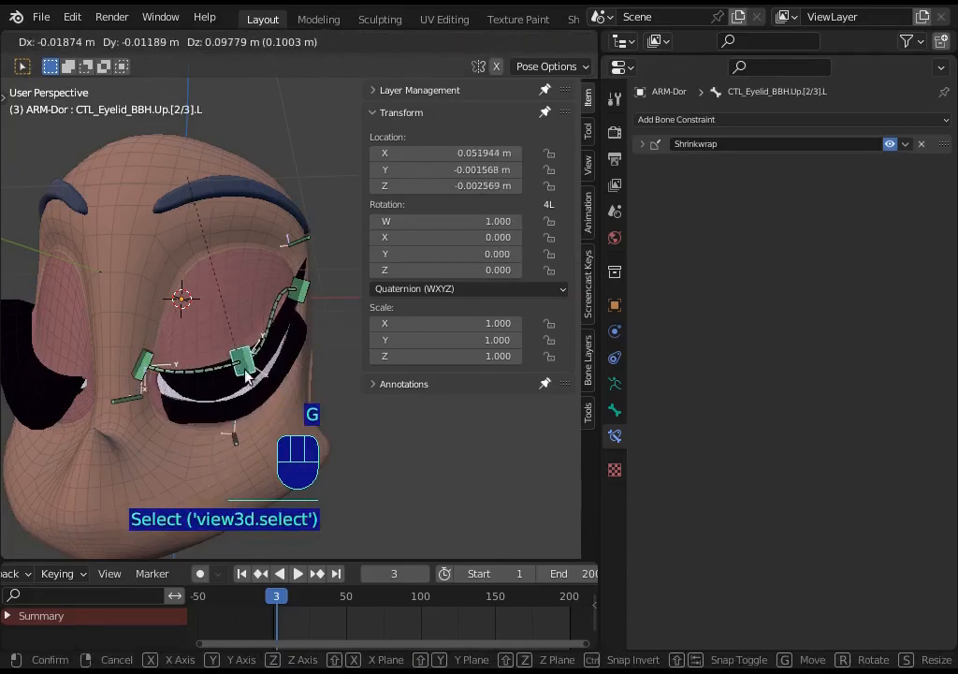
left_click(246, 372)
left_click(298, 290)
key("r")
left_click(317, 291)
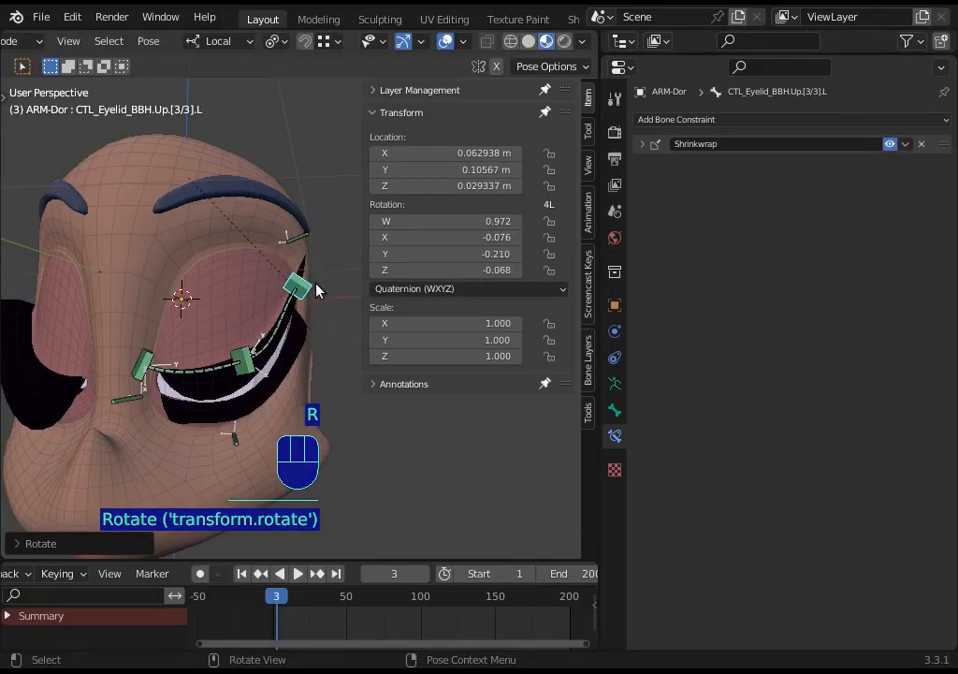
Raise the middle upper eyelid control until the eye is about half open.
left_click(242, 374)
key("g")
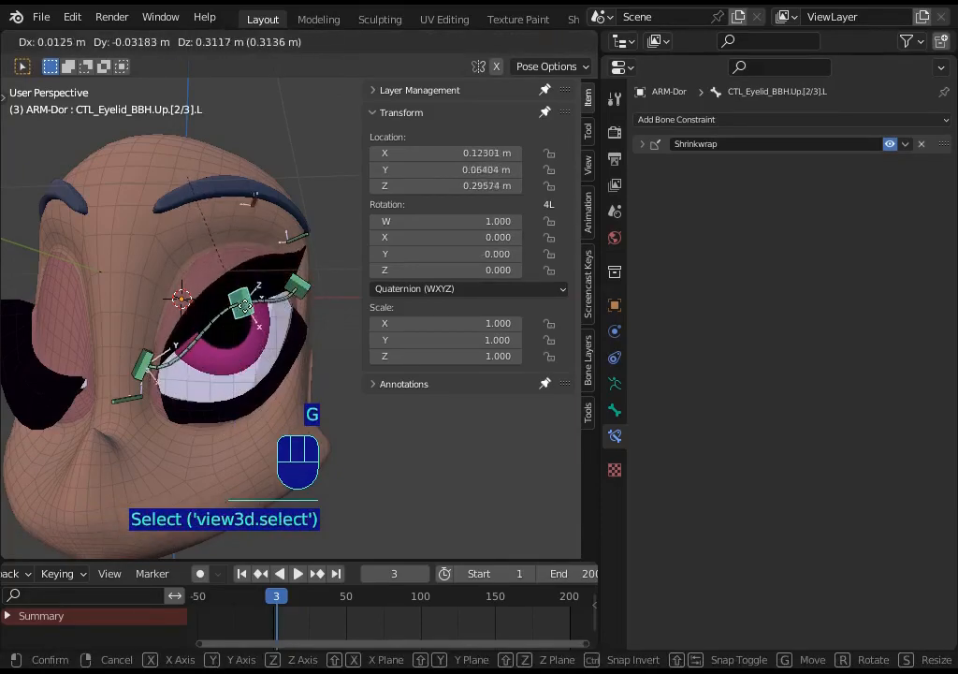
left_click(251, 321)
Compare the Transformation constraint ranges of the outer, inner and middle upper eyelash bones.
left_click(297, 239)
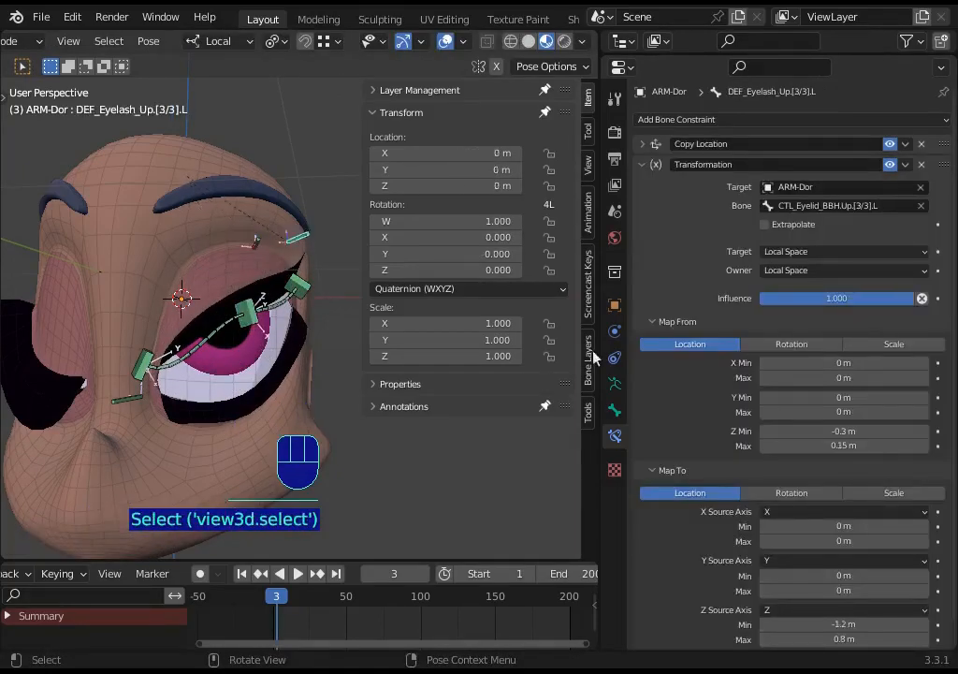
scroll(815, 571, "down", 1)
left_click(128, 394)
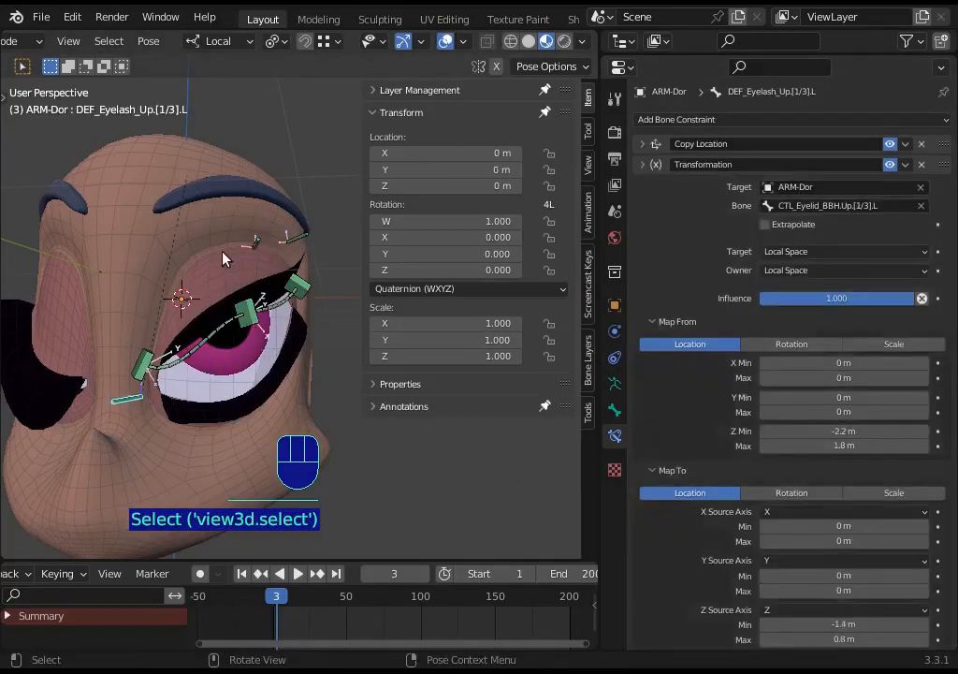
left_click(259, 239)
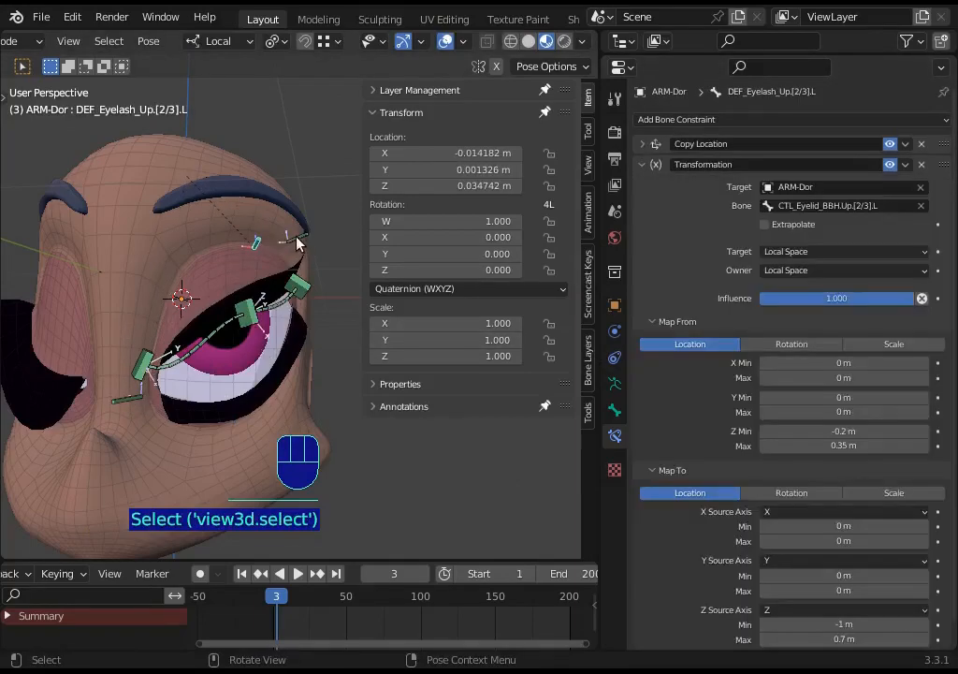
Move the middle upper eyelid control up and down over the eye, leaving it raised with the eye open.
left_click(251, 313)
key("g")
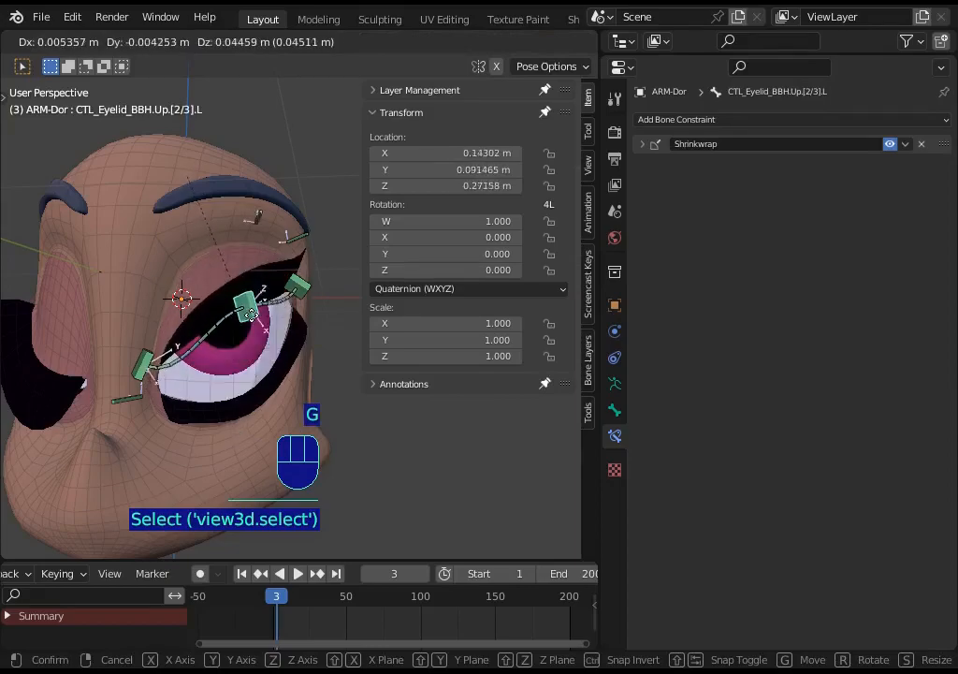
left_click(251, 313)
key("g")
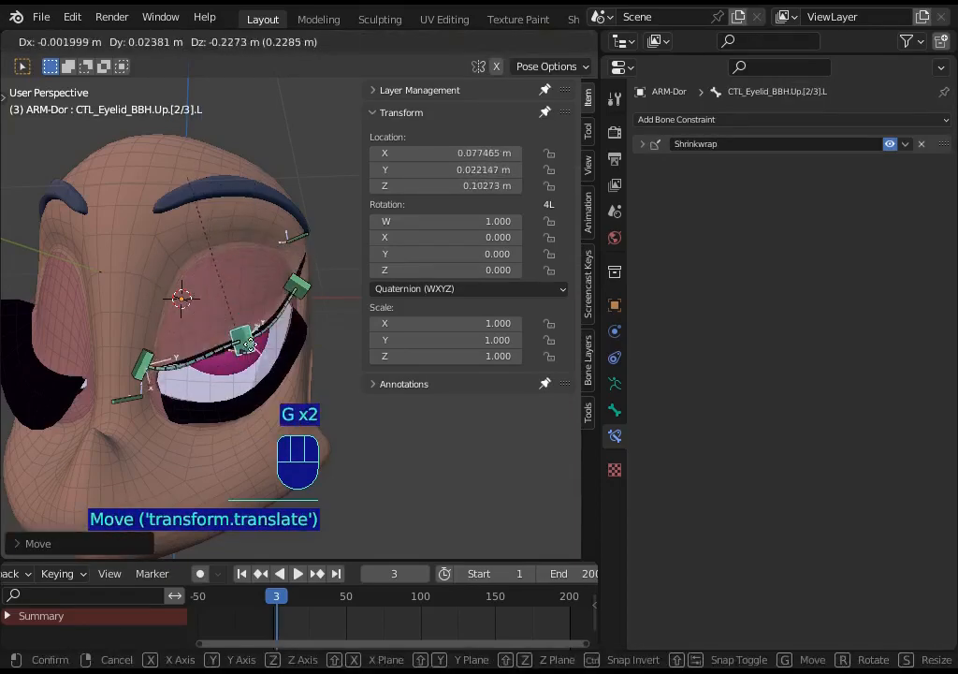
left_click(281, 271)
Rotate the outer upper eyelid control CTL_Eyelid_BBH.Up.[3/3].L in stages to shape the outer corner of the open lid.
left_click(310, 298)
key("r")
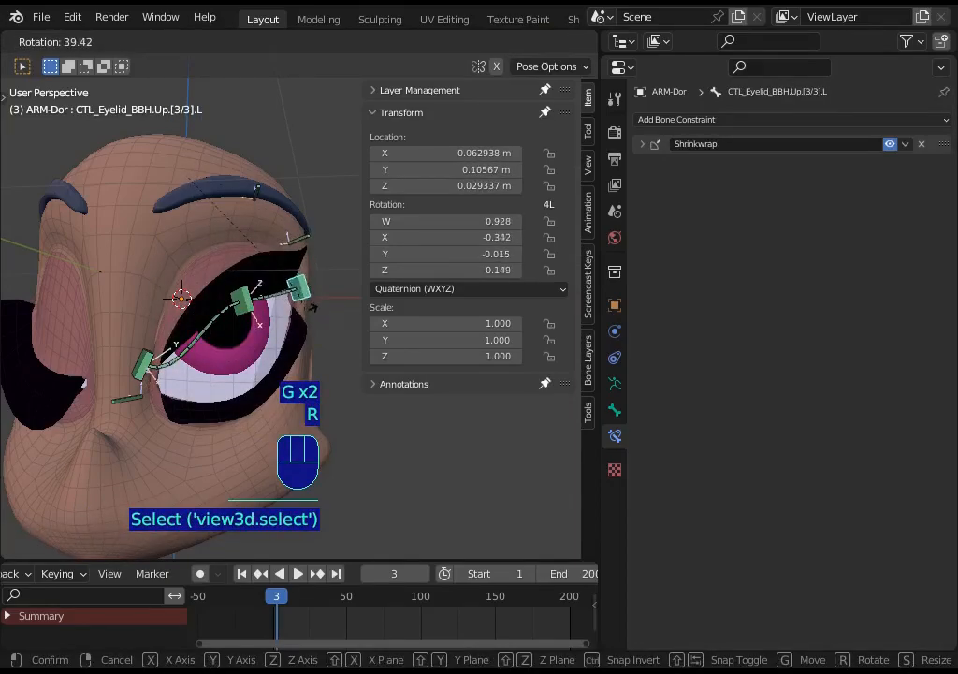
left_click(305, 291)
left_click(307, 306, "shift")
middle_click_drag(307, 303, 285, 332, "shift")
middle_click_drag(284, 331, 283, 276)
scroll(269, 272, "up", 2)
left_click(282, 320)
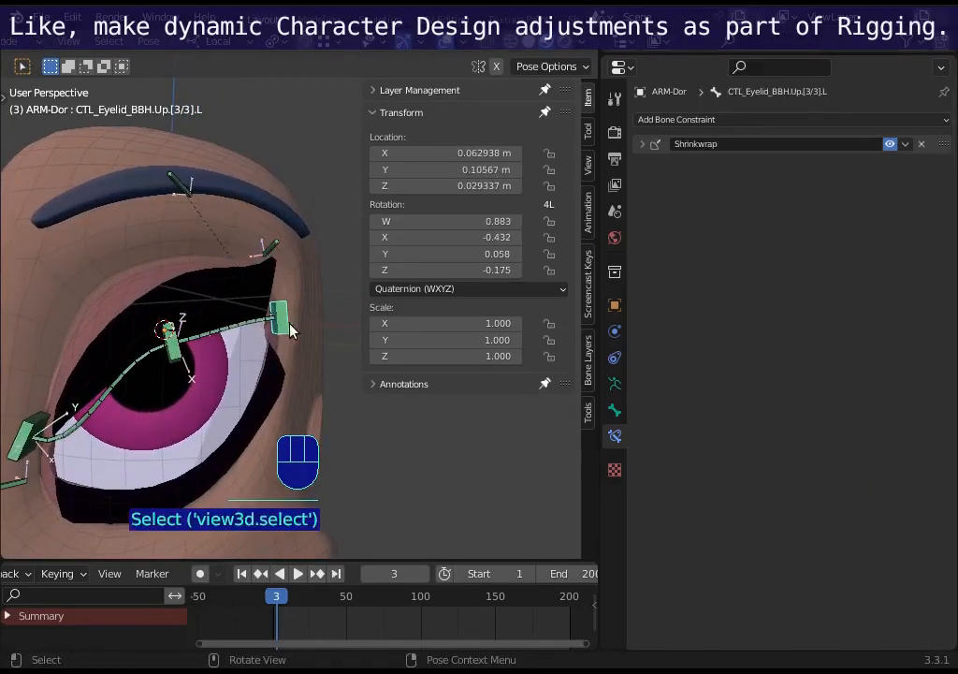
key("r")
left_click(264, 248)
Examine the outer upper eyelash bone's Transformation settings and move the outer upper eyelid control slightly up and outward.
left_click(270, 249, "shift")
scroll(813, 502, "down", 1)
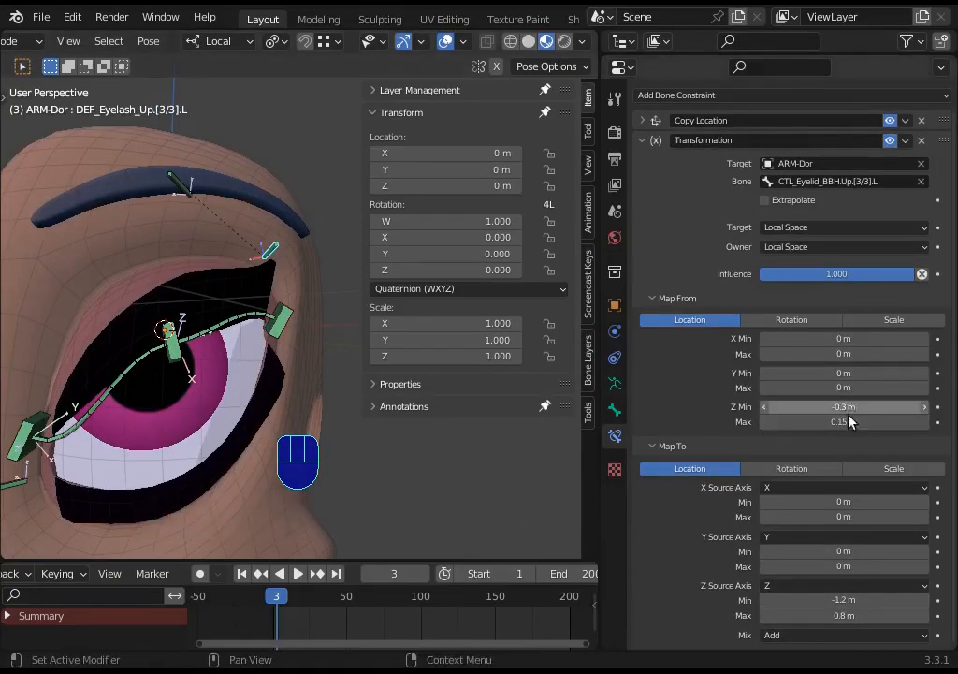
left_click(279, 321)
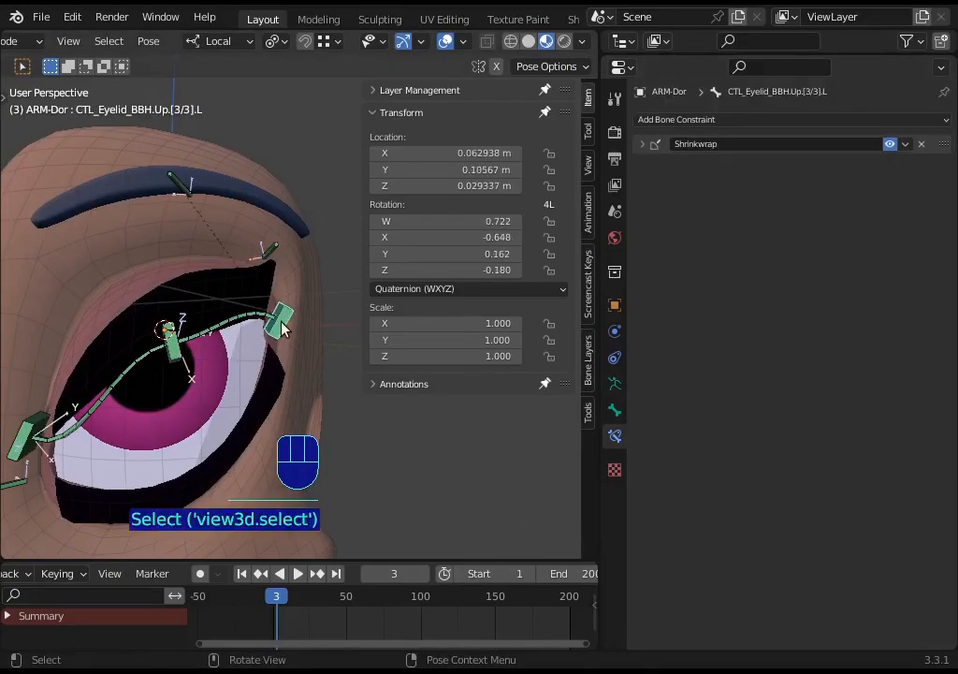
key("g")
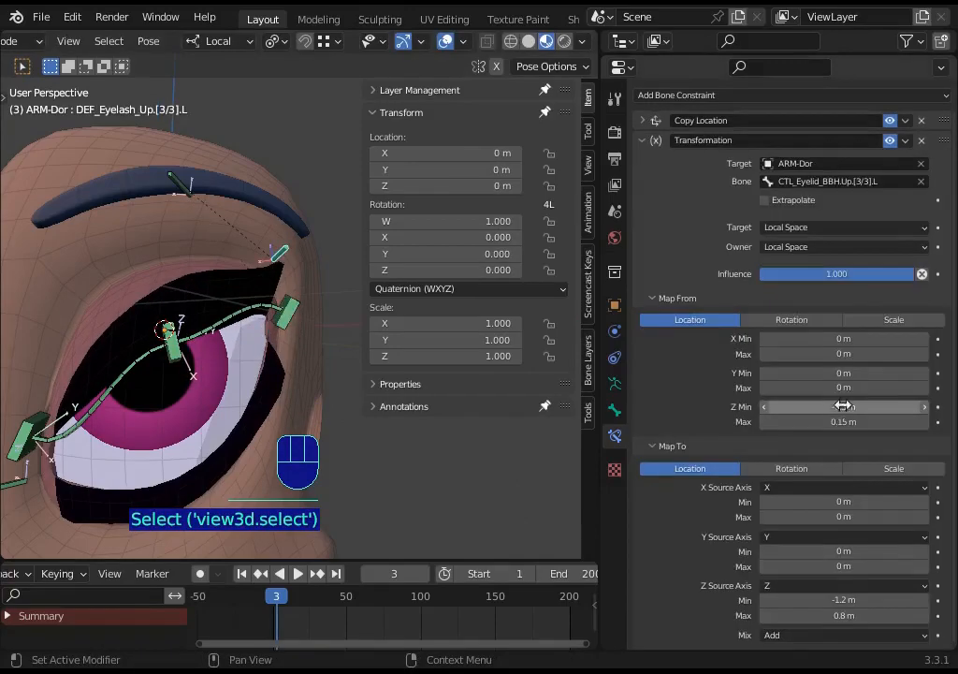
scroll(830, 323, "up", 1)
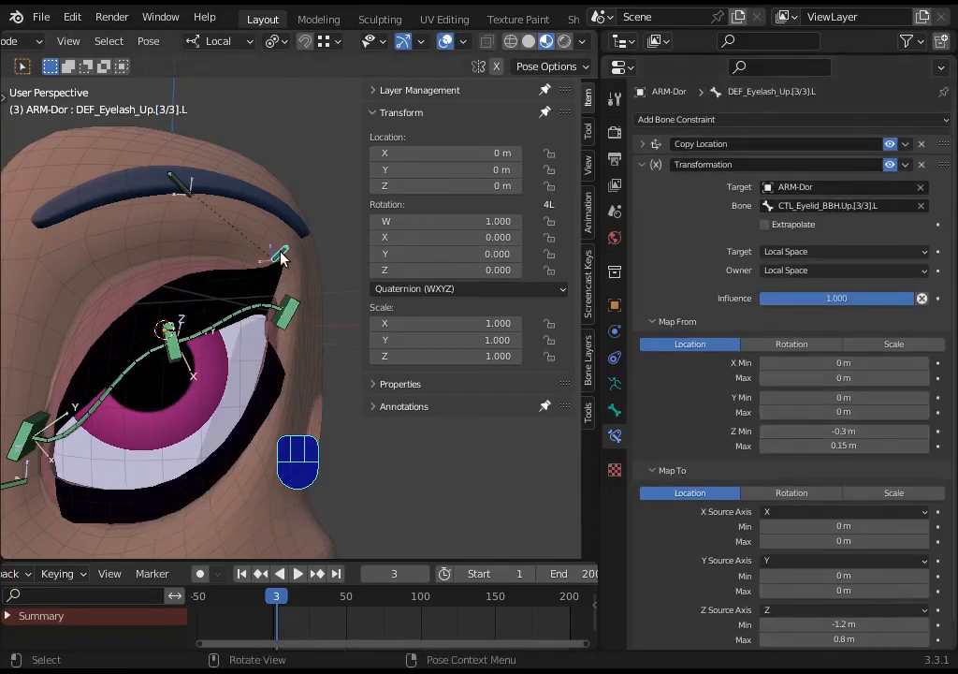
Examine the upper eyelid controls and the Transformation settings of the middle and outer upper eyelash bones on the open eye.
left_click(285, 307)
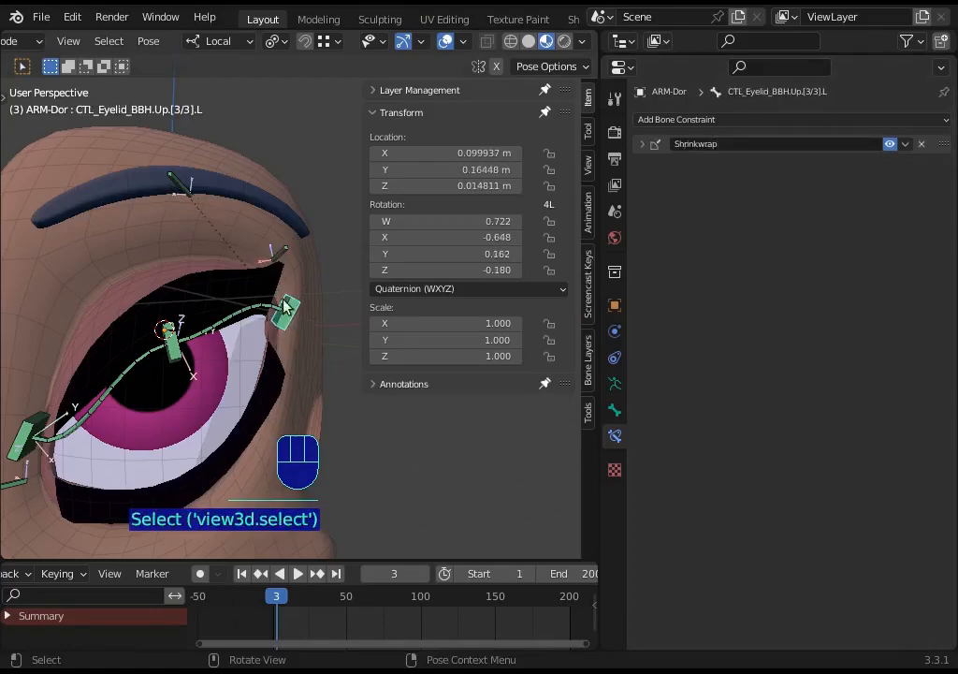
left_click(178, 189)
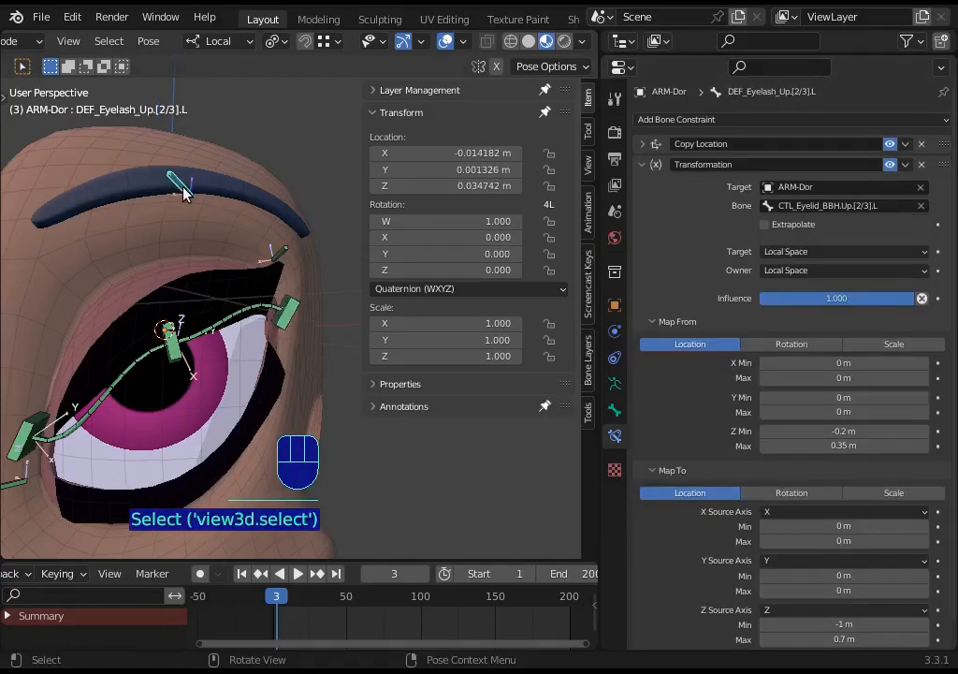
left_click(170, 348)
middle_click_drag(170, 350, 203, 341, "shift")
left_click(24, 481)
left_click(314, 226)
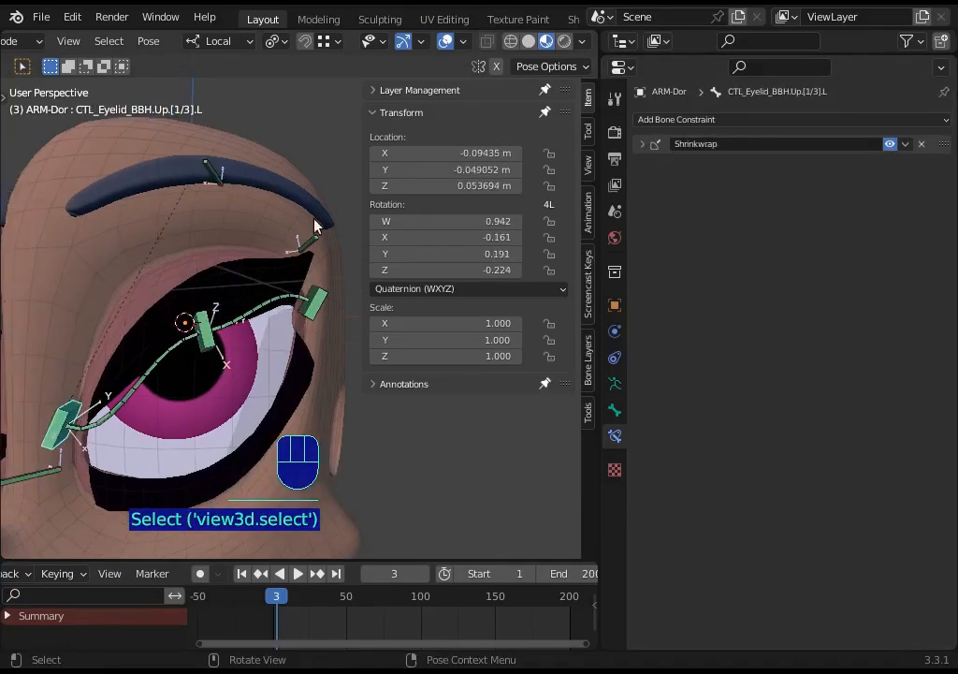
left_click(321, 288)
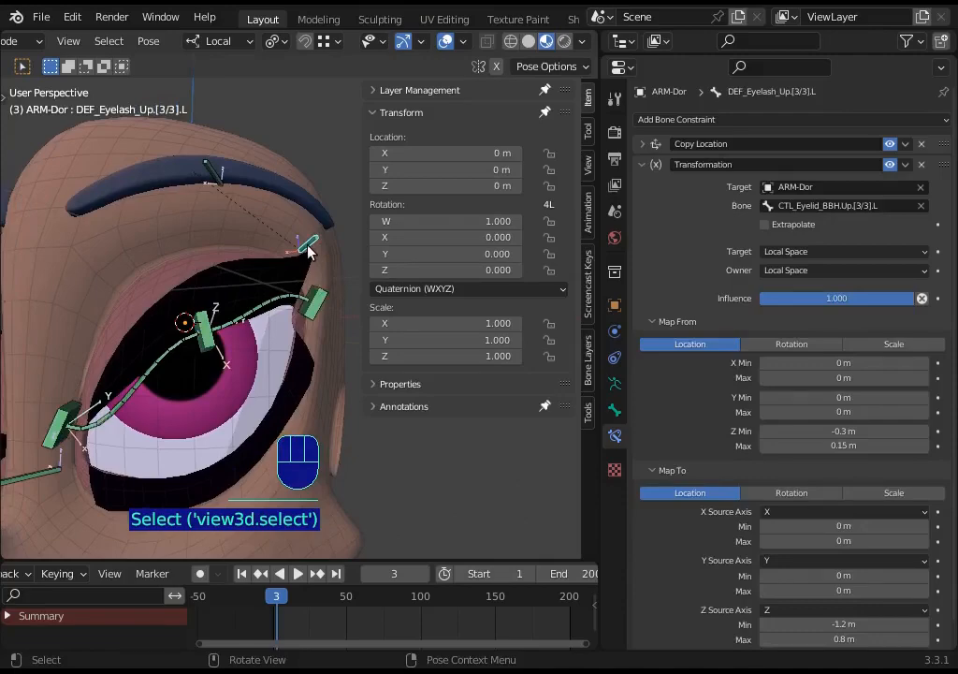
scroll(883, 607, "down", 2)
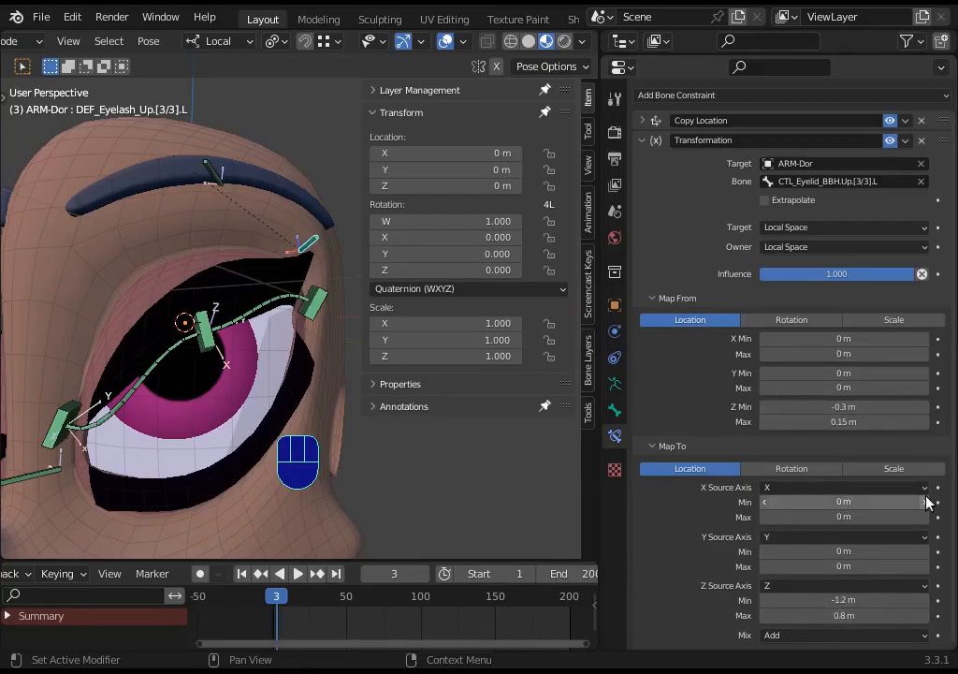
scroll(299, 241, "up", 4)
middle_click_drag(299, 241, 233, 346, "shift")
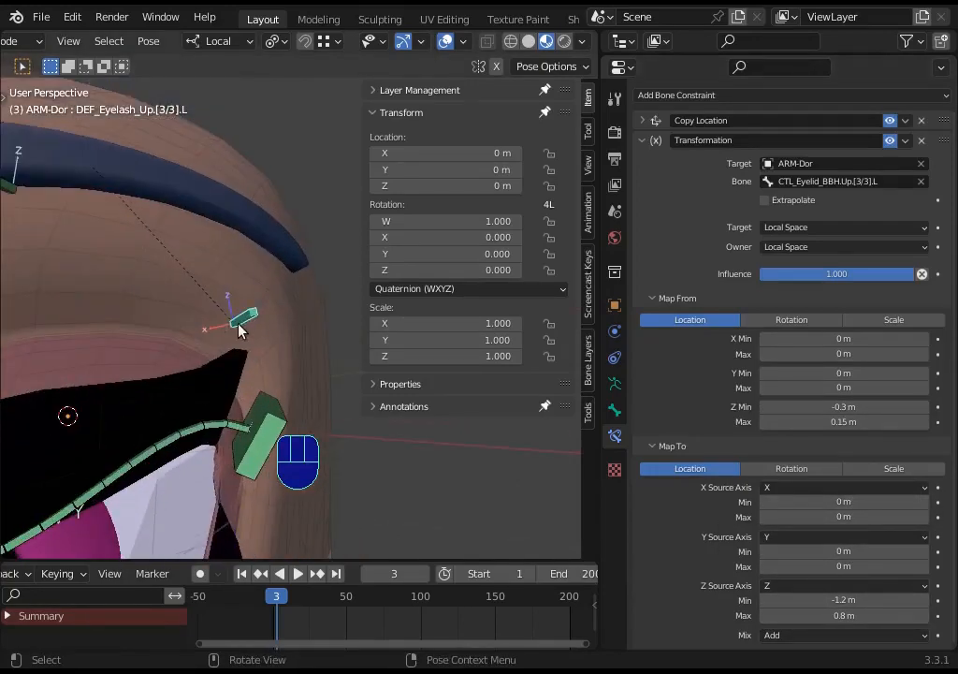
middle_click_drag(524, 468, 310, 439)
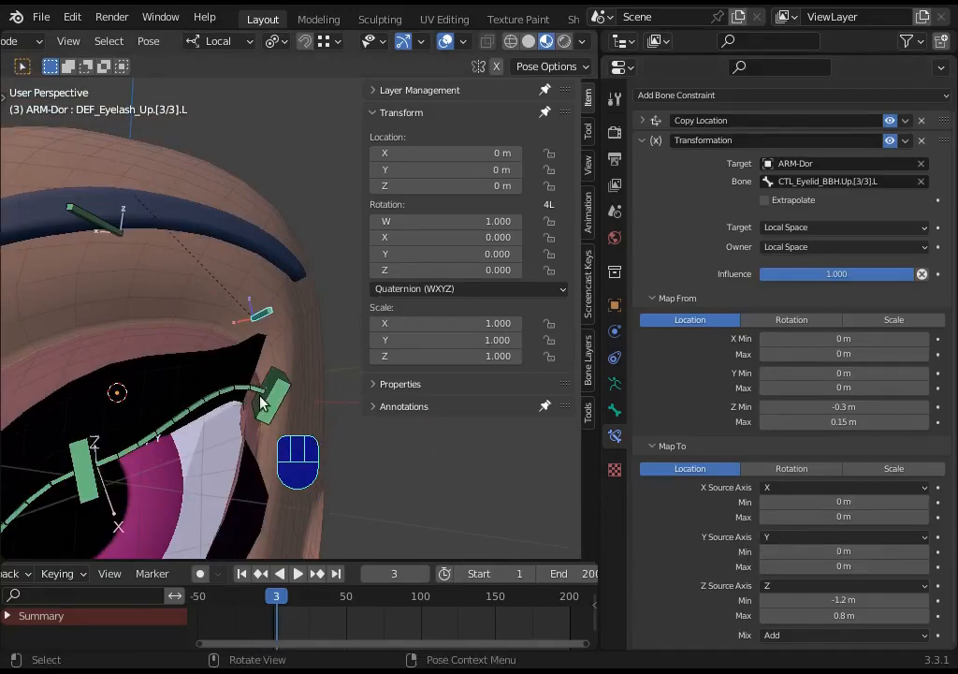
Move the outer upper eyelid control CTL_Eyelid_BBH.Up.[3/3].L upward to raise the outer corner of the lid.
left_click(269, 419)
key("g")
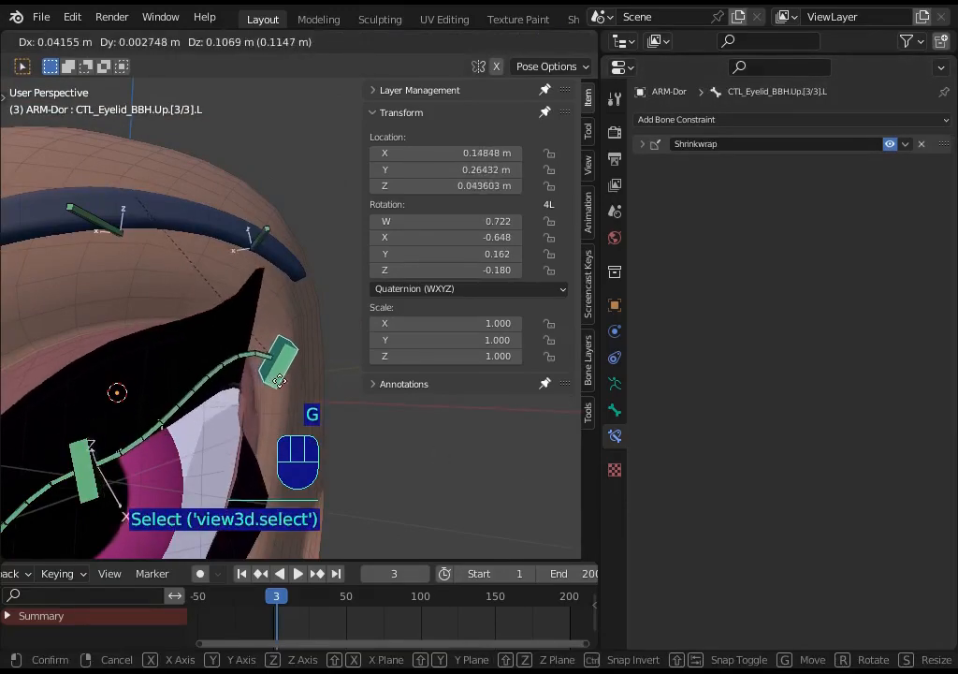
left_click(260, 237)
In the outer upper eyelash bone's Transformation constraint, set the Map To location X Max to 0.9 m and X Source Axis to Z.
left_click(260, 236)
scroll(927, 540, "down", 1)
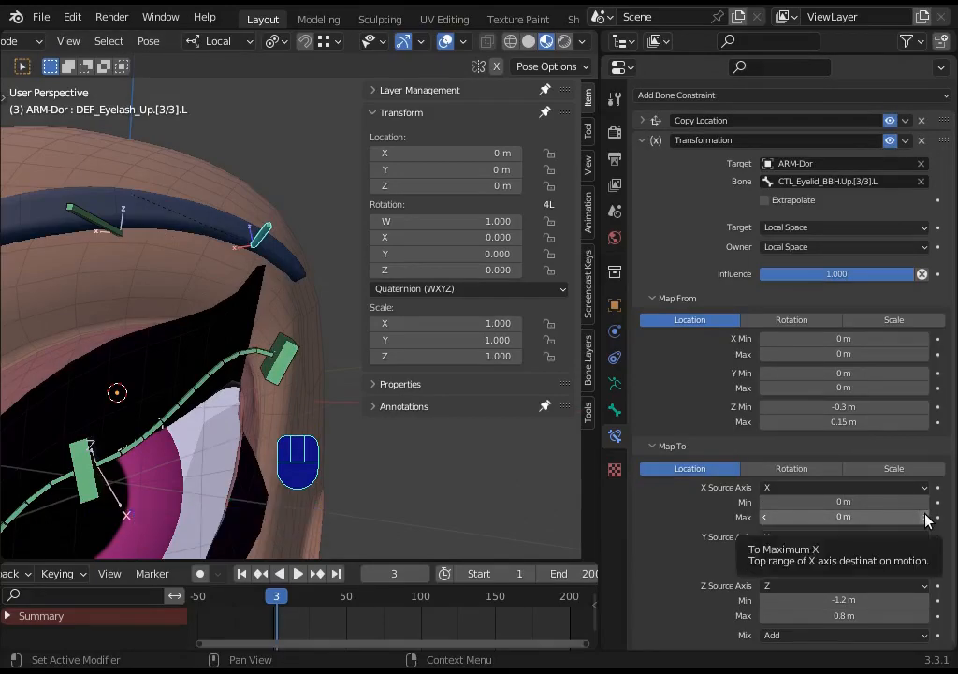
left_click(925, 516)
left_click(924, 517)
left_click(924, 516)
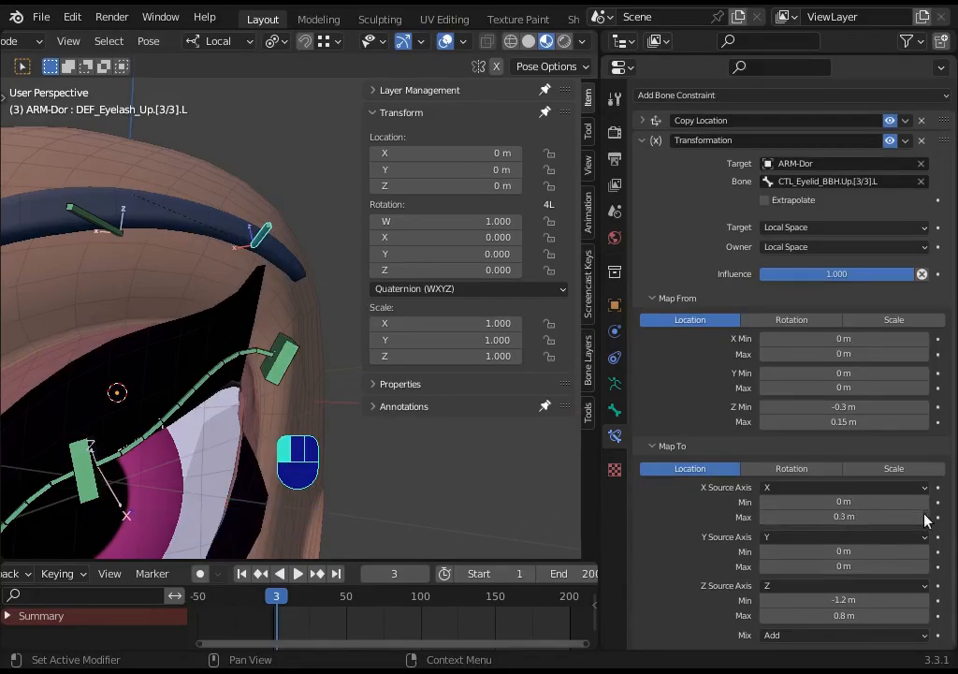
left_click(924, 517)
left_click(924, 516)
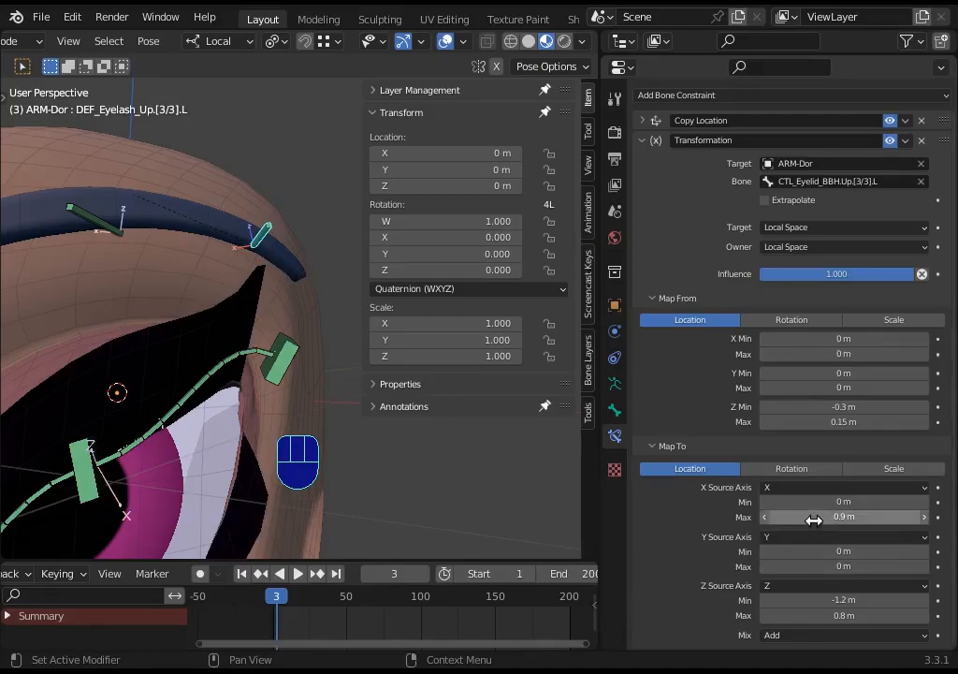
left_click(783, 489)
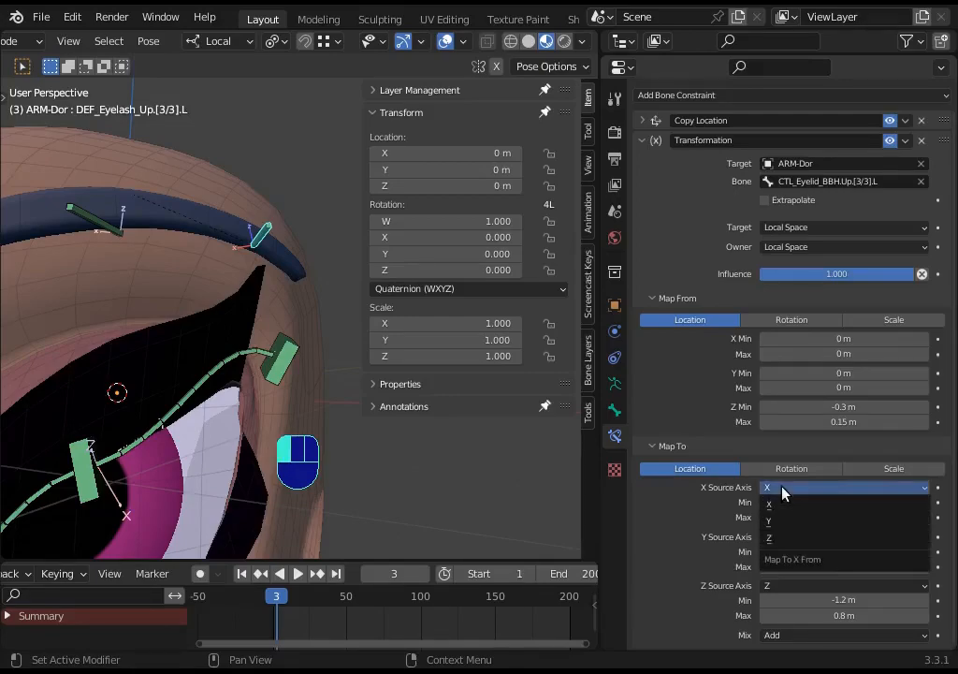
left_click(780, 539)
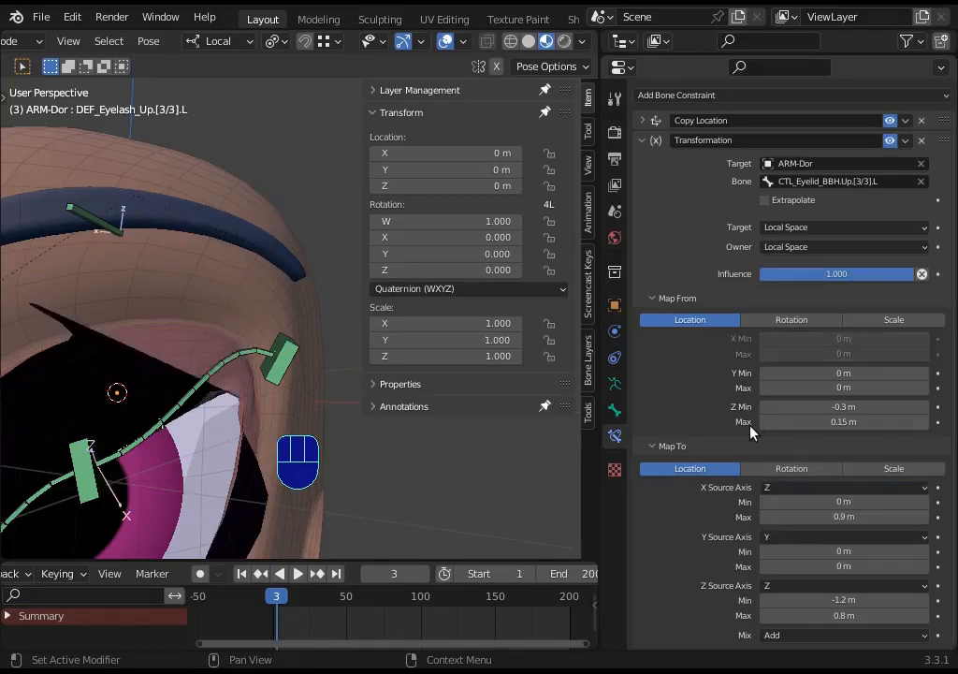
Try lowering the outer upper eyelash bone's Map To location X Min to -2.4 m.
scroll(315, 428, "down", 3)
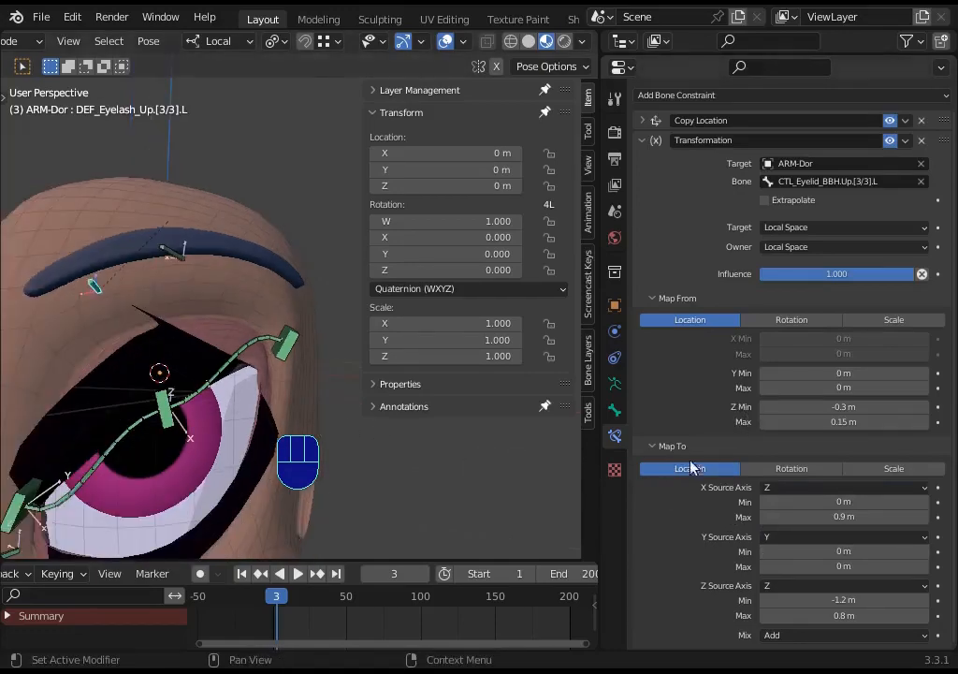
left_click(763, 504)
left_click(761, 503)
left_click(761, 504)
left_click(761, 503)
left_click(762, 503)
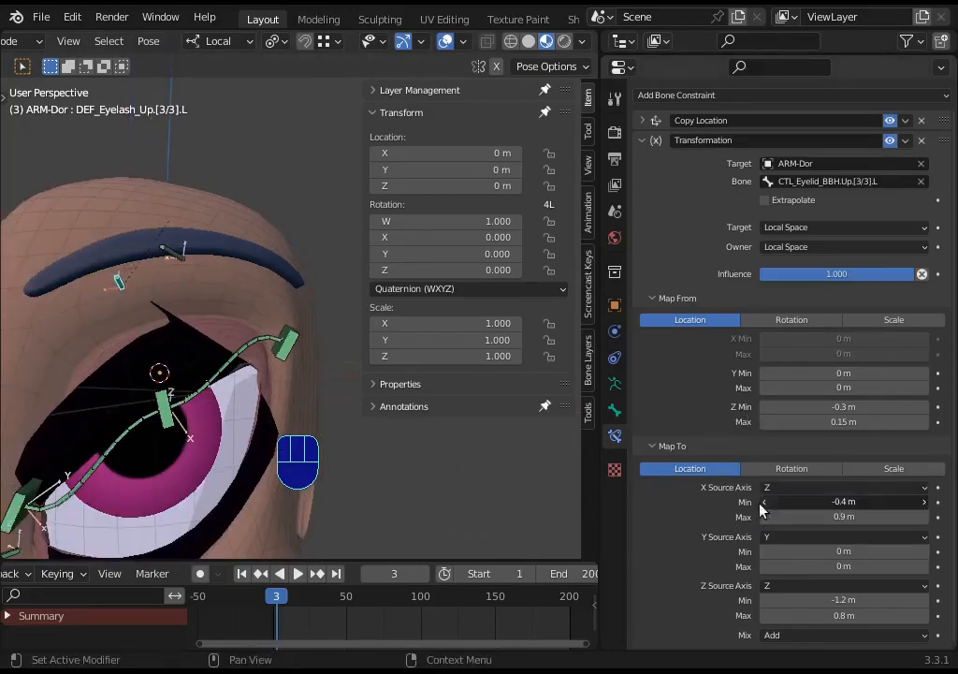
left_click(762, 503)
left_click(762, 503)
left_click(761, 503)
left_click(762, 504)
left_click(762, 503)
left_click(762, 503)
left_click(762, 503)
left_click(761, 504)
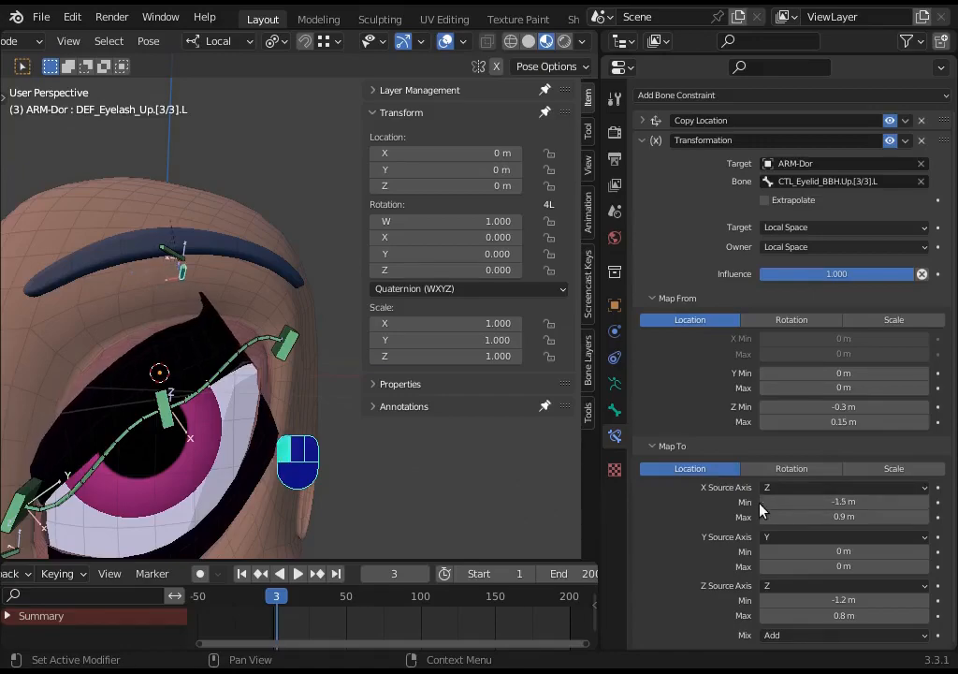
left_click(762, 503)
left_click(762, 503)
left_click(762, 504)
left_click(762, 504)
left_click(762, 503)
left_click(762, 503)
left_click(762, 504)
left_click(761, 504)
left_click(762, 503)
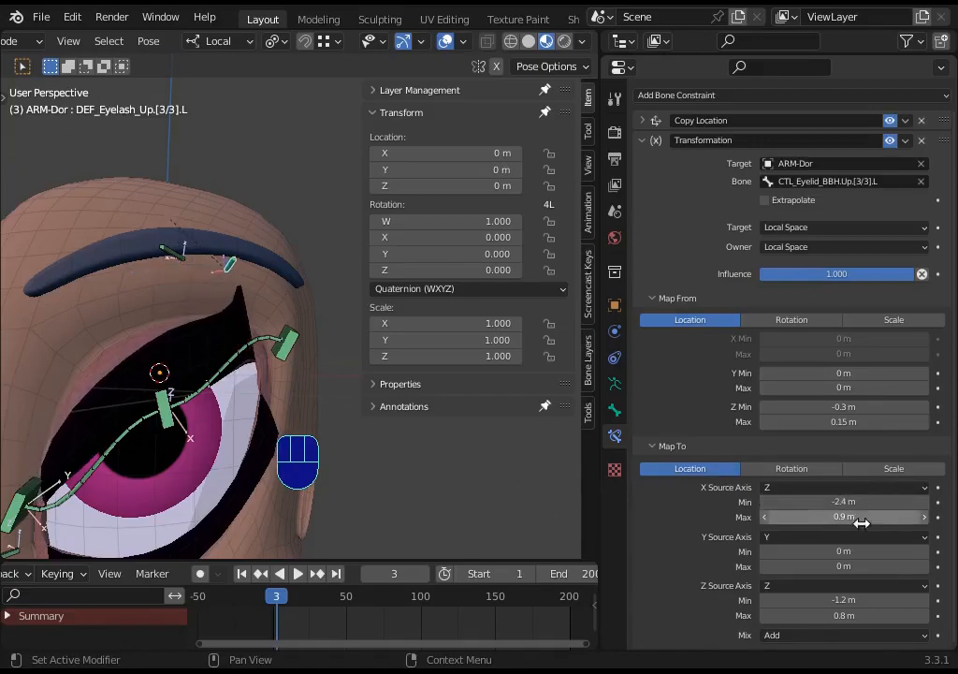
Try a Map To location X Max of 1.2 m and of 0.6 m for the outer upper eyelash bone.
left_click(924, 516)
left_click(923, 516)
left_click(924, 516)
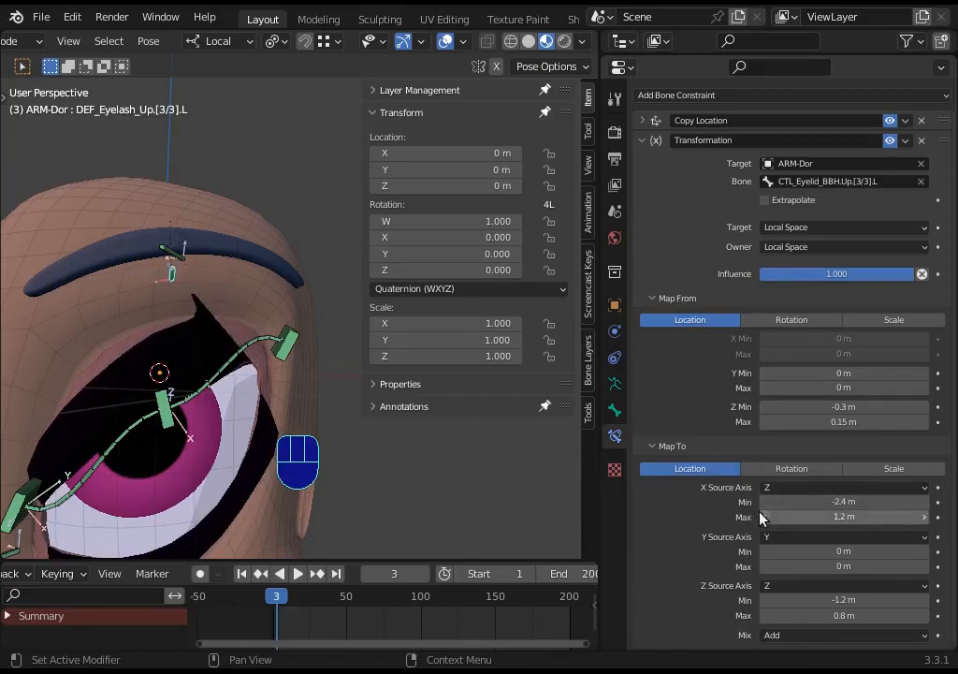
left_click(762, 517)
left_click(762, 517)
left_click(762, 516)
left_click(762, 517)
left_click(762, 517)
left_click(762, 516)
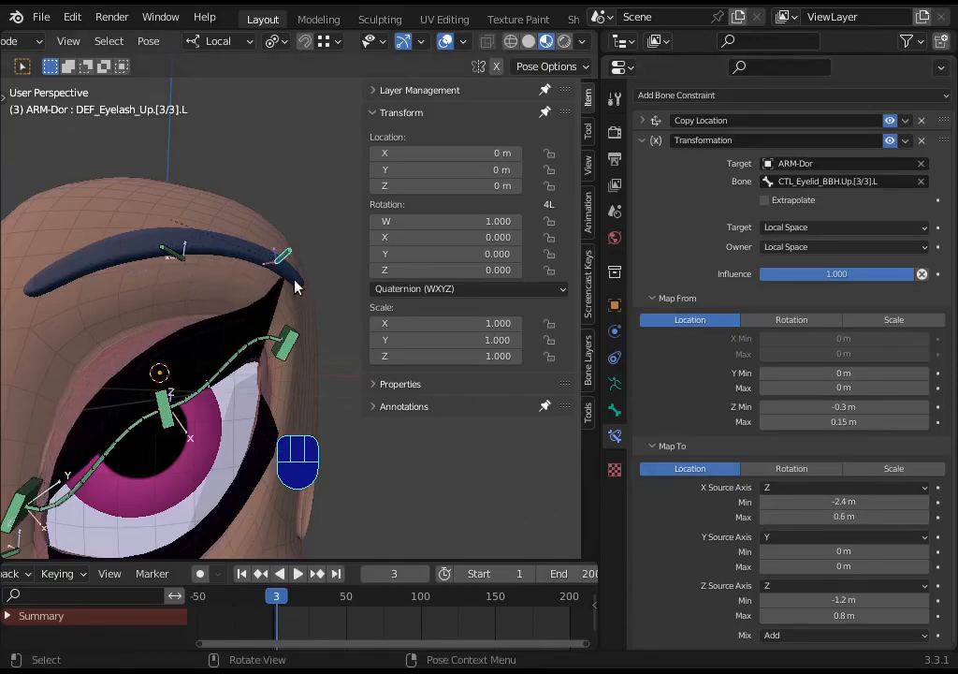
Reset the outer upper eyelash bone's Map To location X Min to 0 m and set its X Max to -0.5 m.
key("BackSpace")
key("BackSpace")
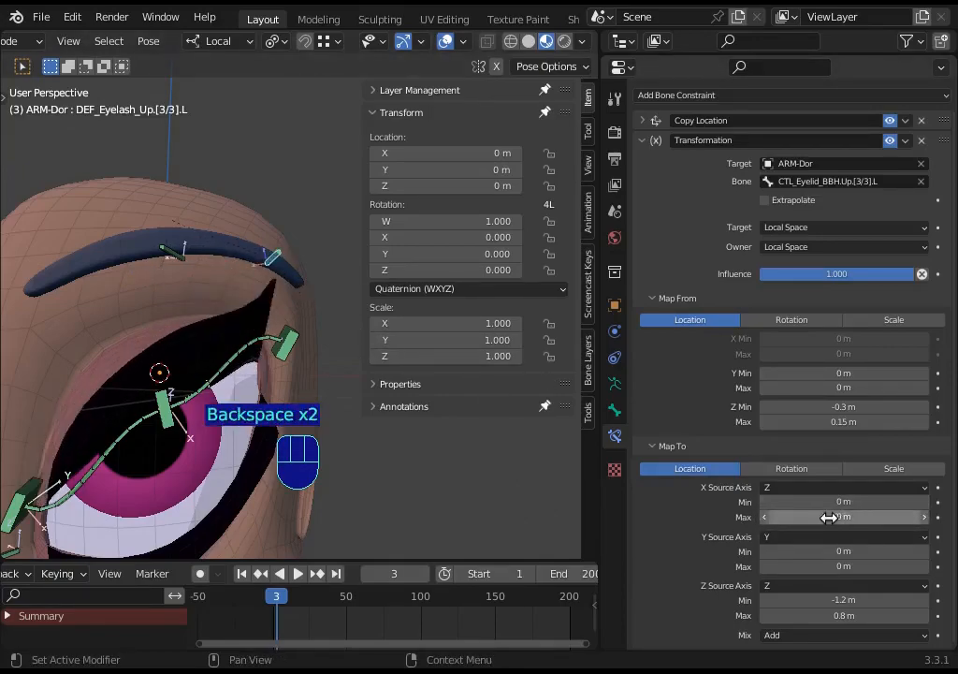
left_click(761, 517)
left_click(763, 517)
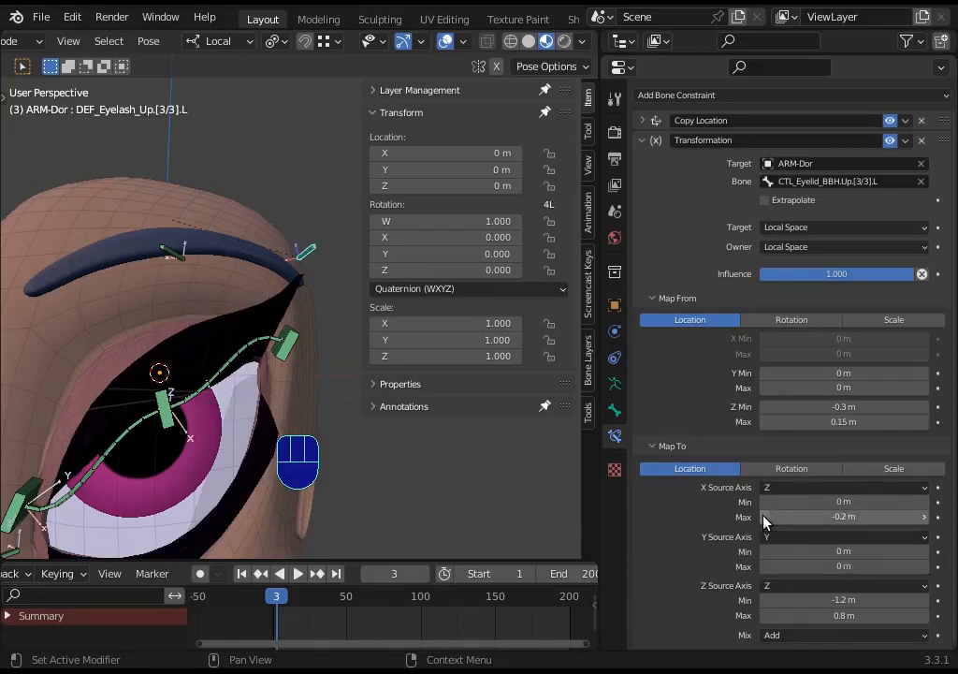
left_click(763, 517)
left_click(762, 517)
left_click(762, 516)
Move the outer upper eyelid control around to test how the outer eyelash follows, leaving it slightly farther up and inward.
scroll(284, 348, "down", 3)
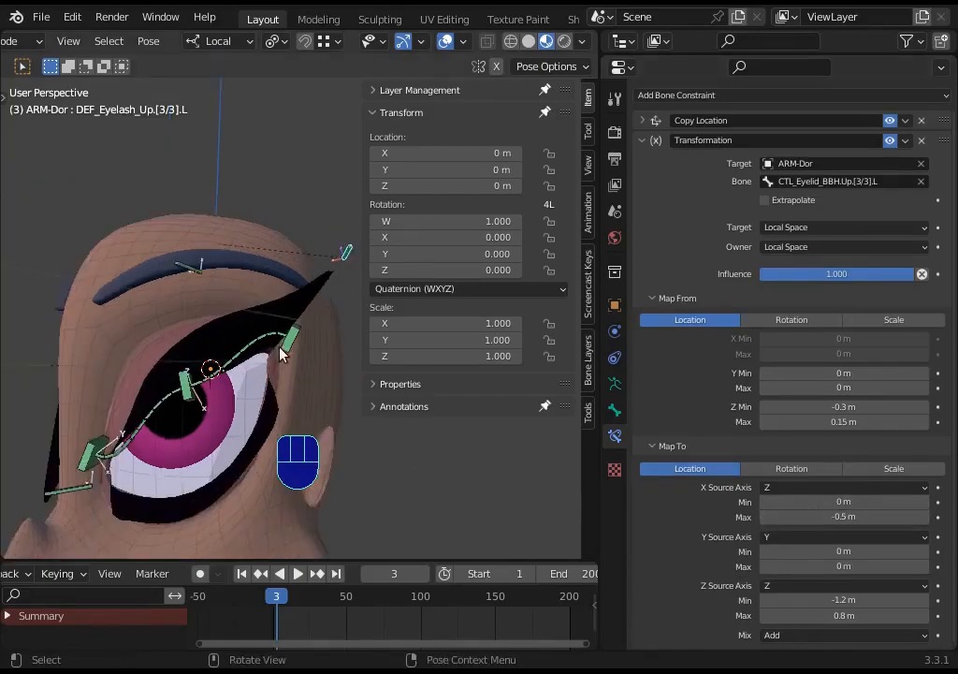
left_click(277, 345)
key("g")
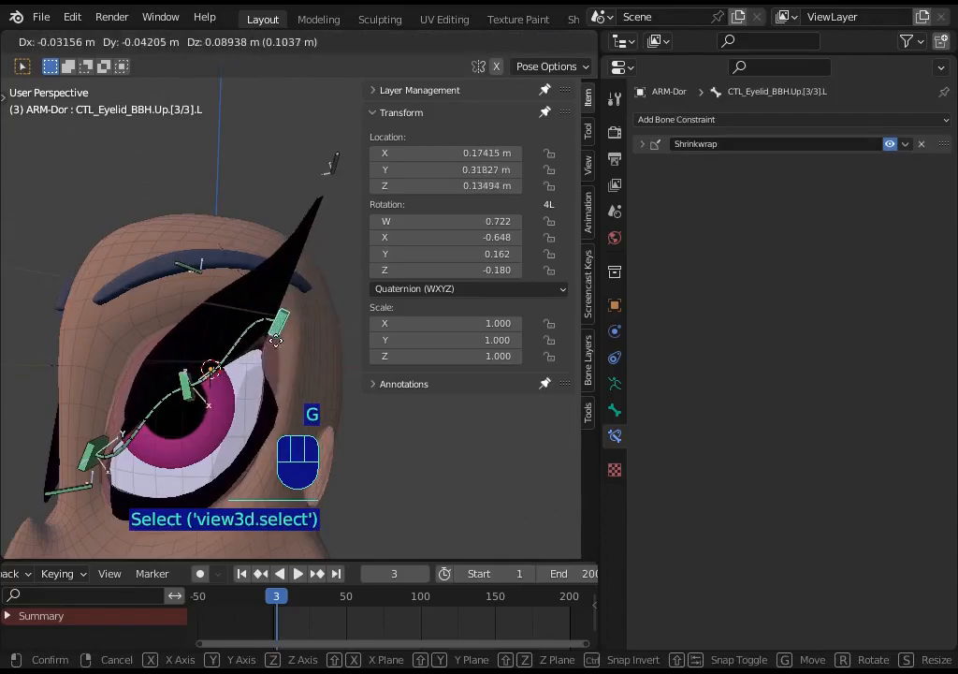
right_click(275, 322)
Set the outer upper eyelash bone's Map To location X Min to 1.4 m.
left_click(336, 217)
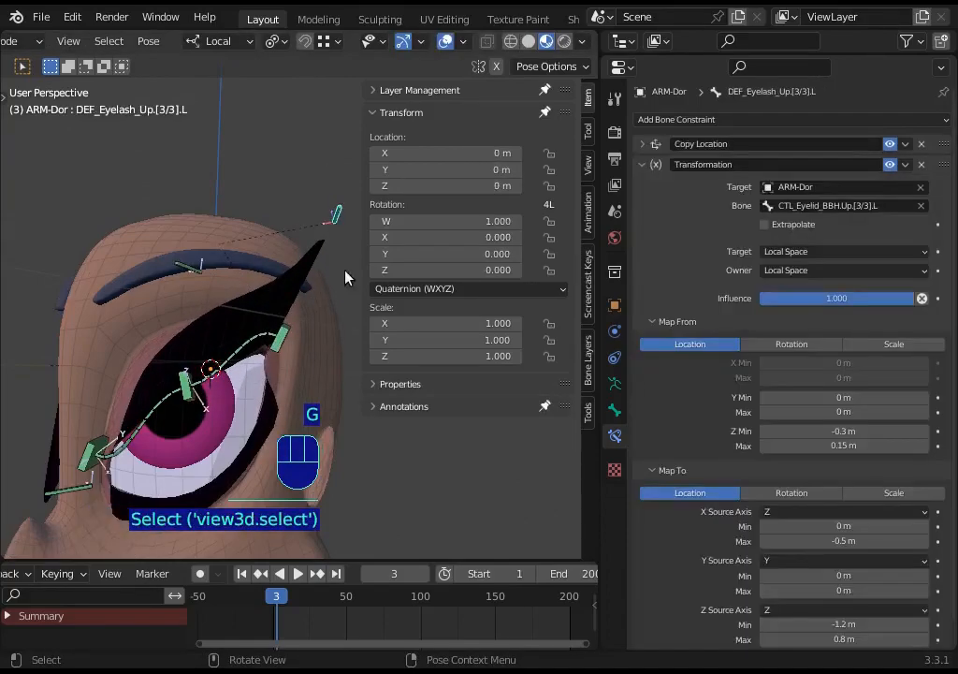
left_click(922, 526)
left_click(923, 527)
left_click(922, 527)
left_click(922, 527)
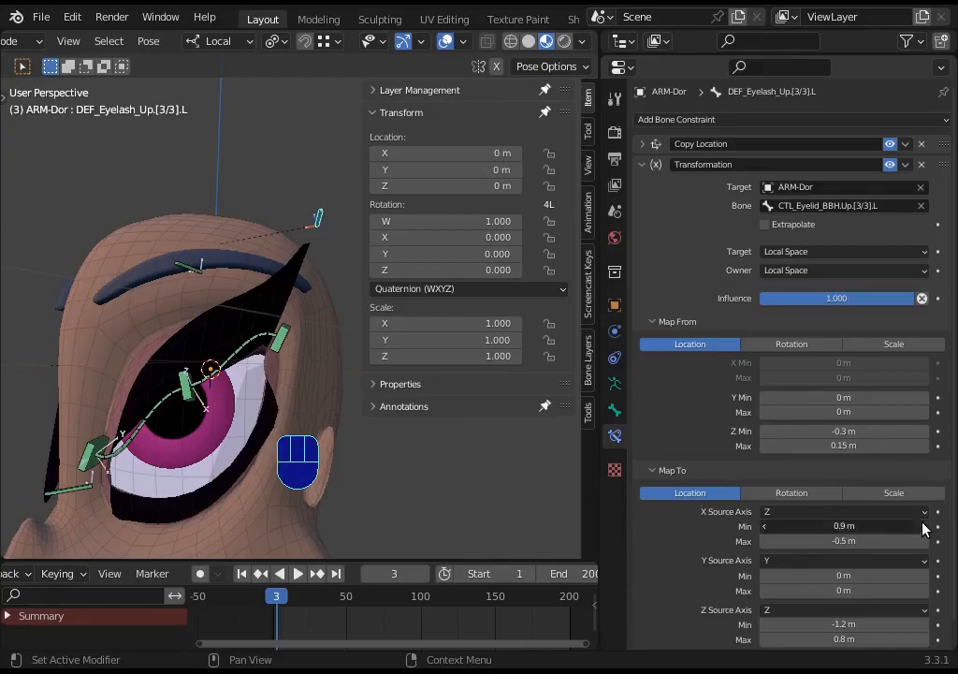
left_click(923, 527)
left_click(922, 527)
left_click(923, 527)
left_click(922, 527)
left_click(922, 527)
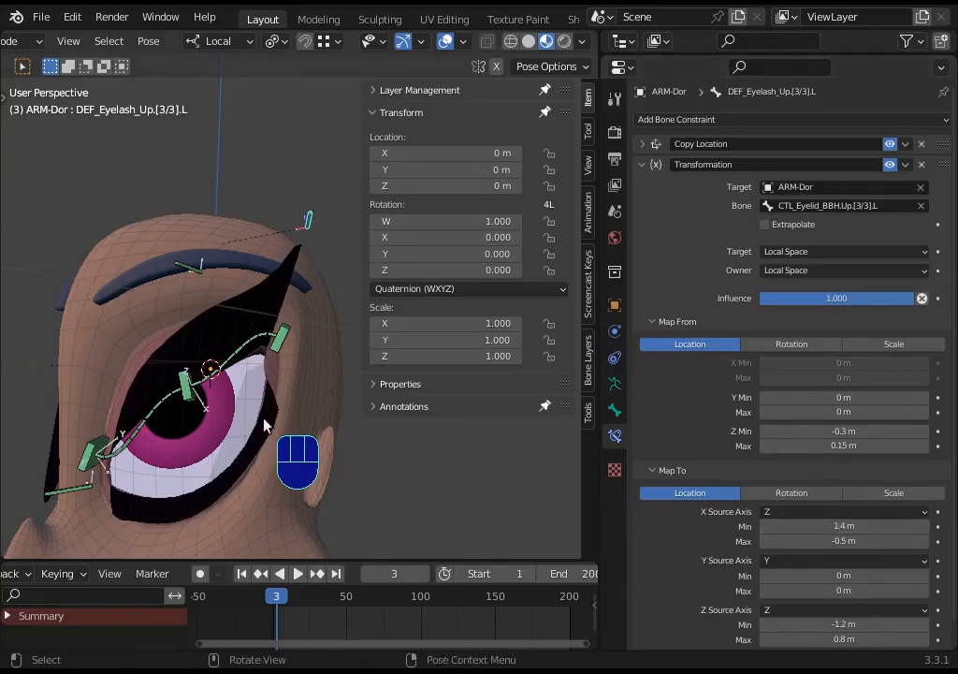
Lower the outer upper eyelid control slightly and check the outer eyelash's shape and Transformation ranges from several angles.
left_click(287, 350)
key("g")
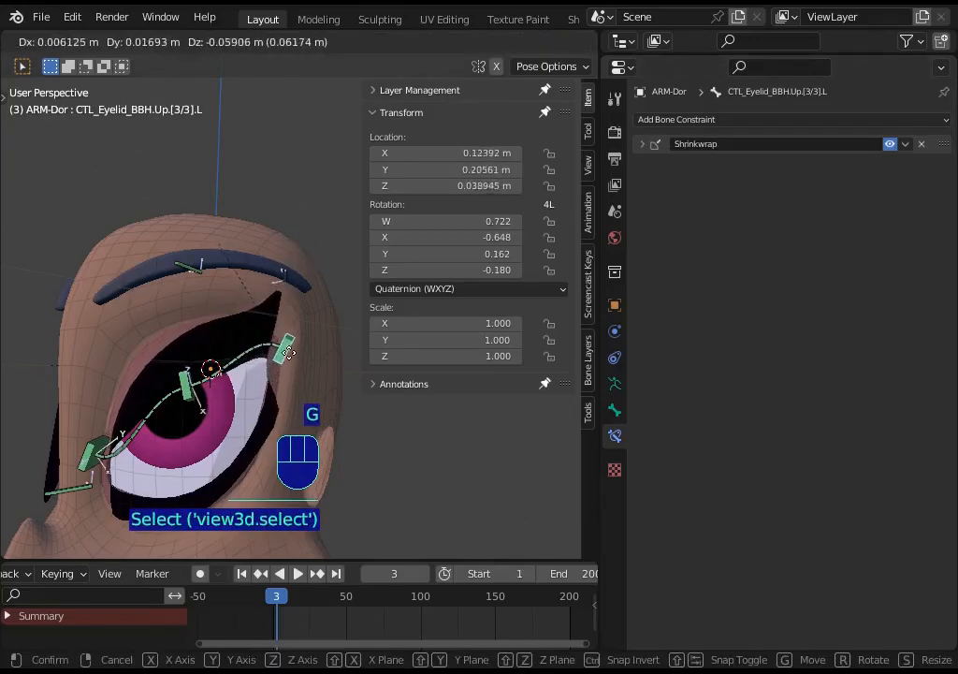
left_click(284, 354)
middle_click_drag(285, 353, 284, 367)
key("g")
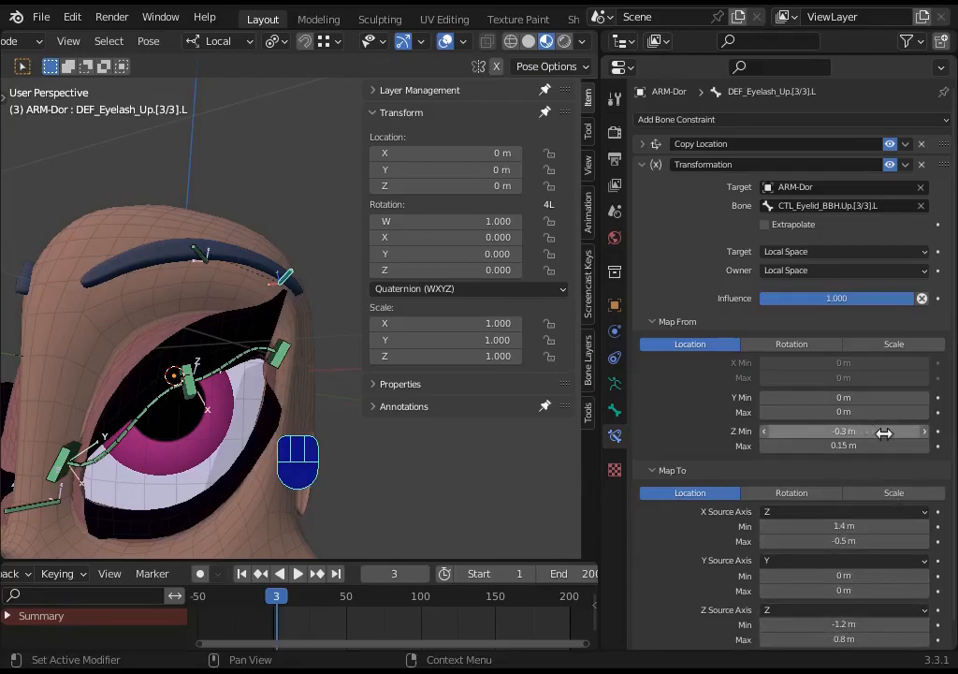
middle_click_drag(267, 388, 229, 429)
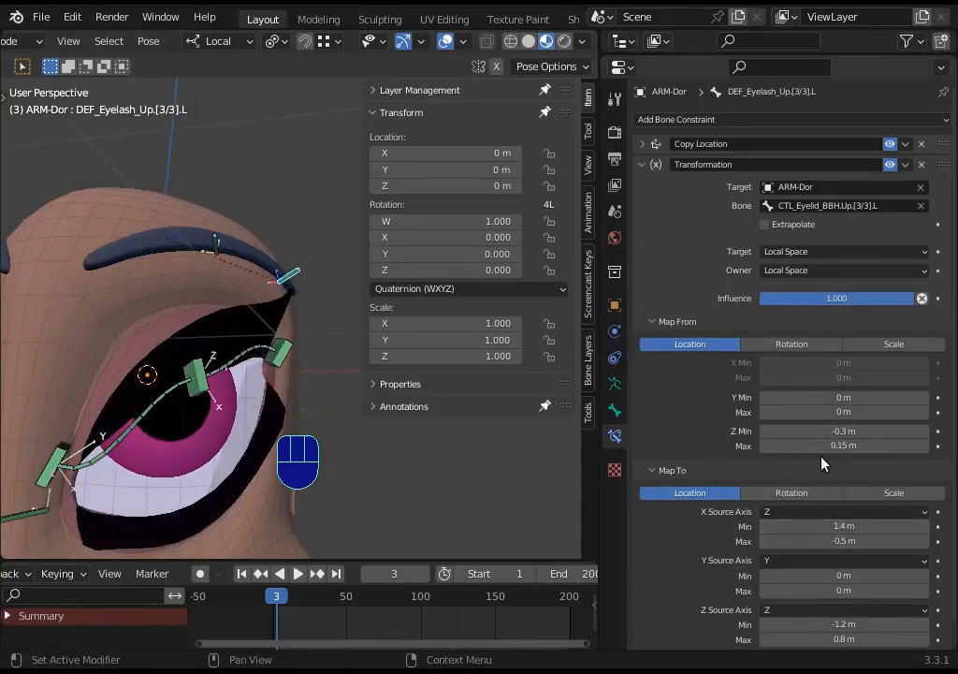
middle_click_drag(259, 483, 298, 422)
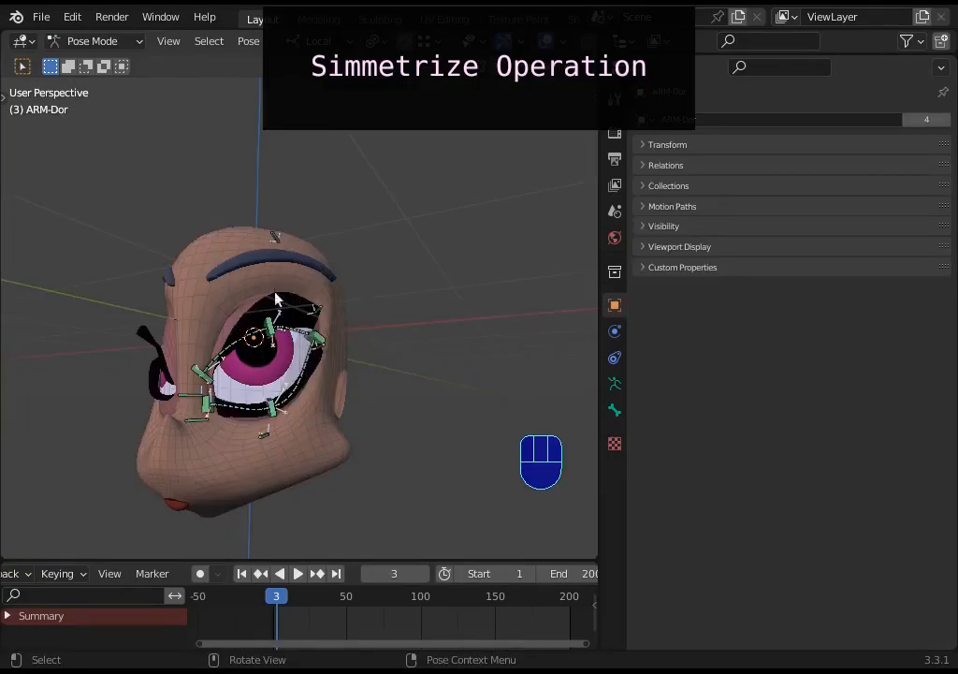
Select all bones of the ARM-Dor armature in Edit Mode and locate the Symmetrize operation without running it.
middle_click_drag(276, 299, 251, 150)
key("Tab")
scroll(279, 316, "up", 3)
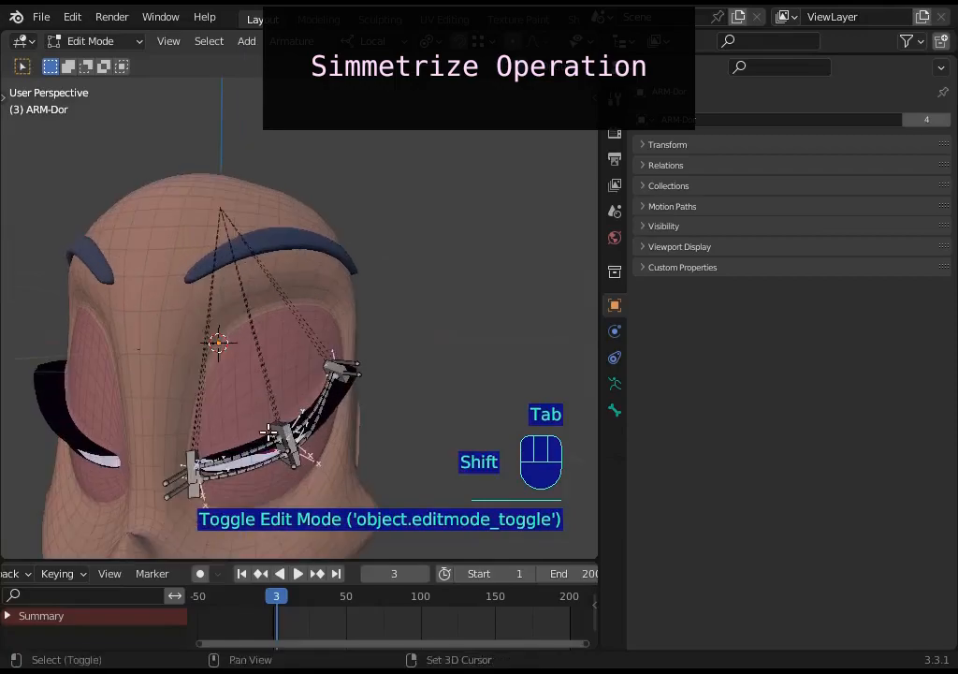
middle_click_drag(279, 316, 304, 260, "shift")
middle_click_drag(304, 260, 297, 220)
left_click(270, 47)
key("a")
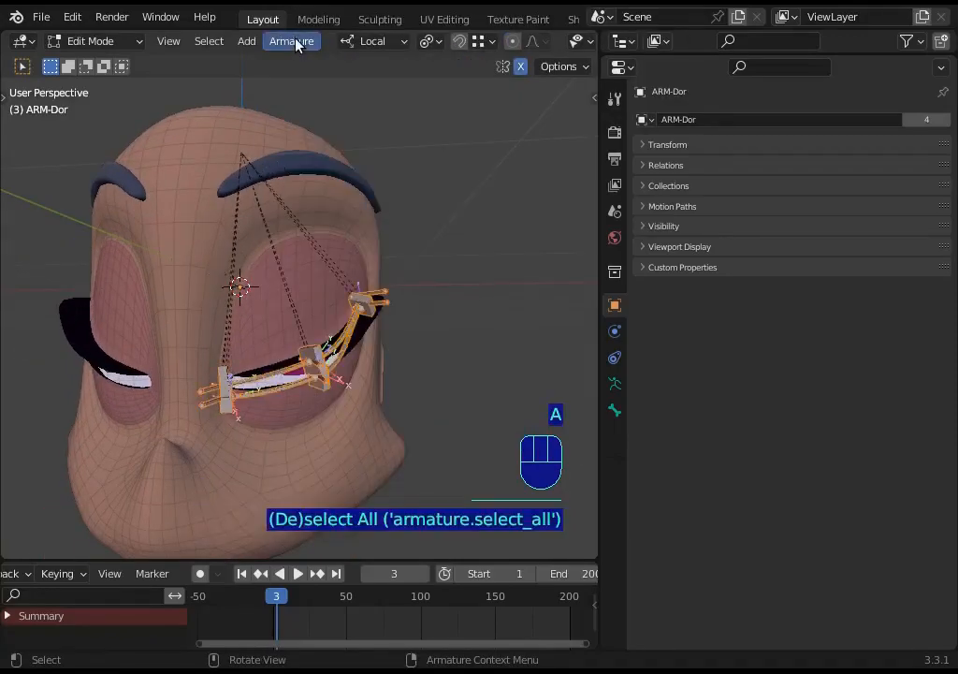
left_click(293, 40)
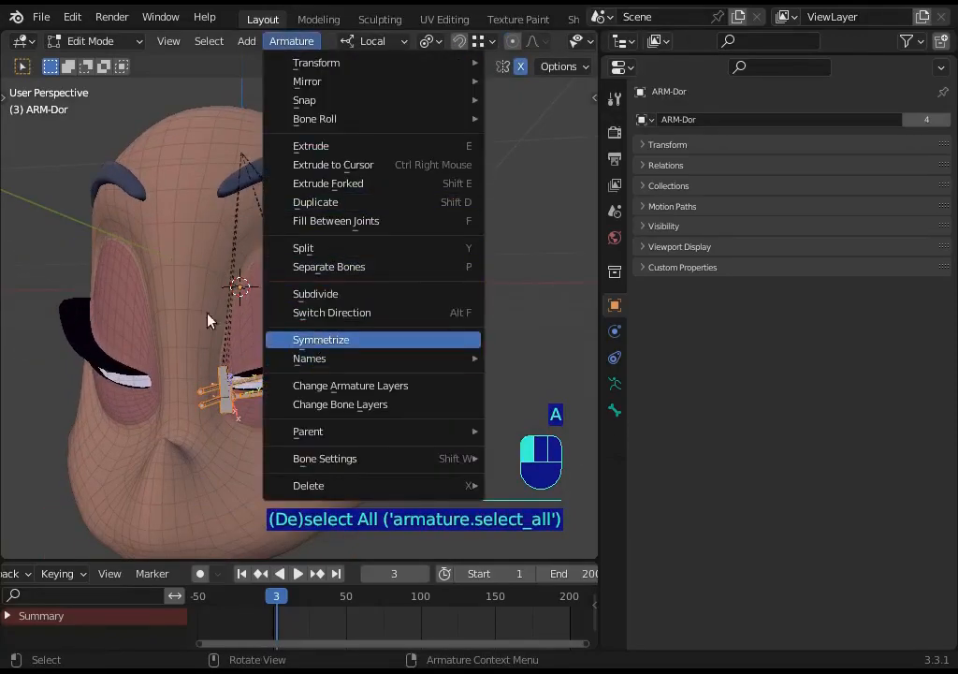
key("Escape")
Switch the armature from Edit Mode to Pose Mode and inspect the middle upper eyelash bone's constraints.
middle_click_drag(208, 321, 232, 369)
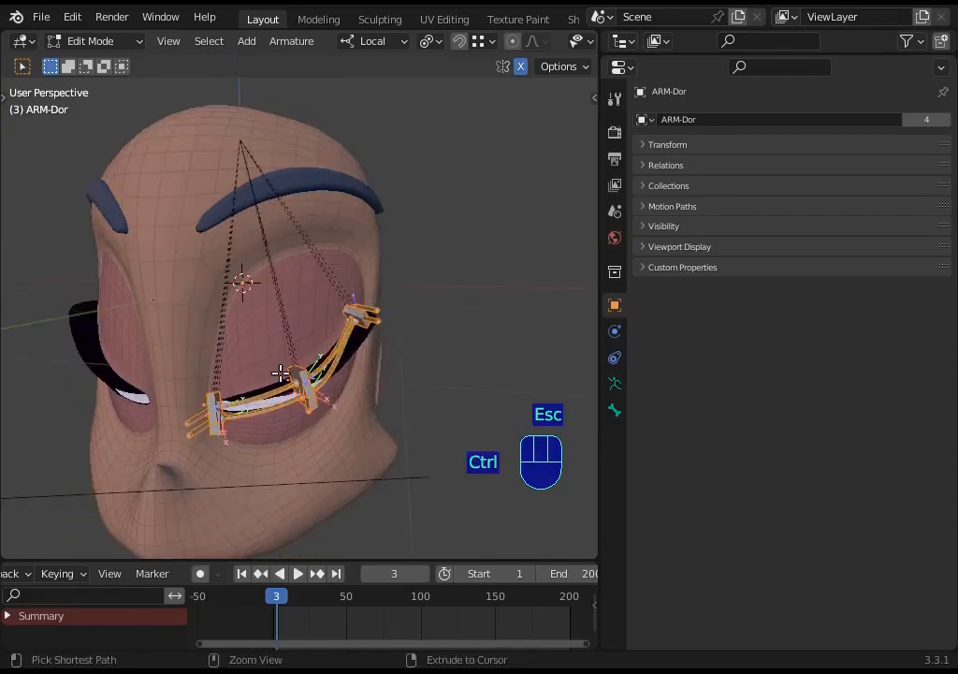
key("ctrl+Tab")
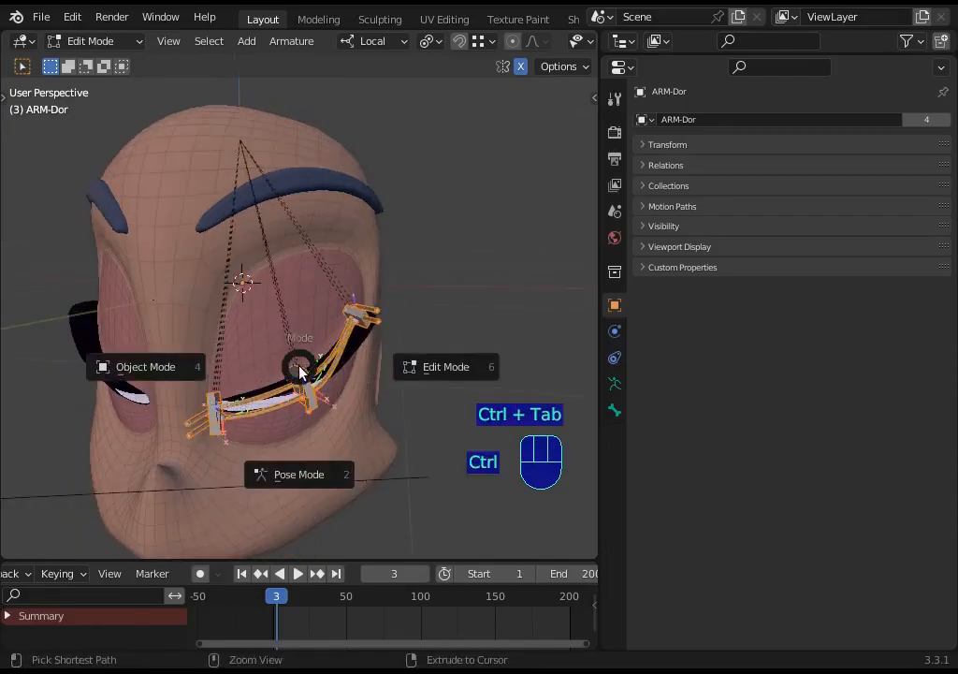
left_click(310, 306)
key("ctrl+Tab")
key("a")
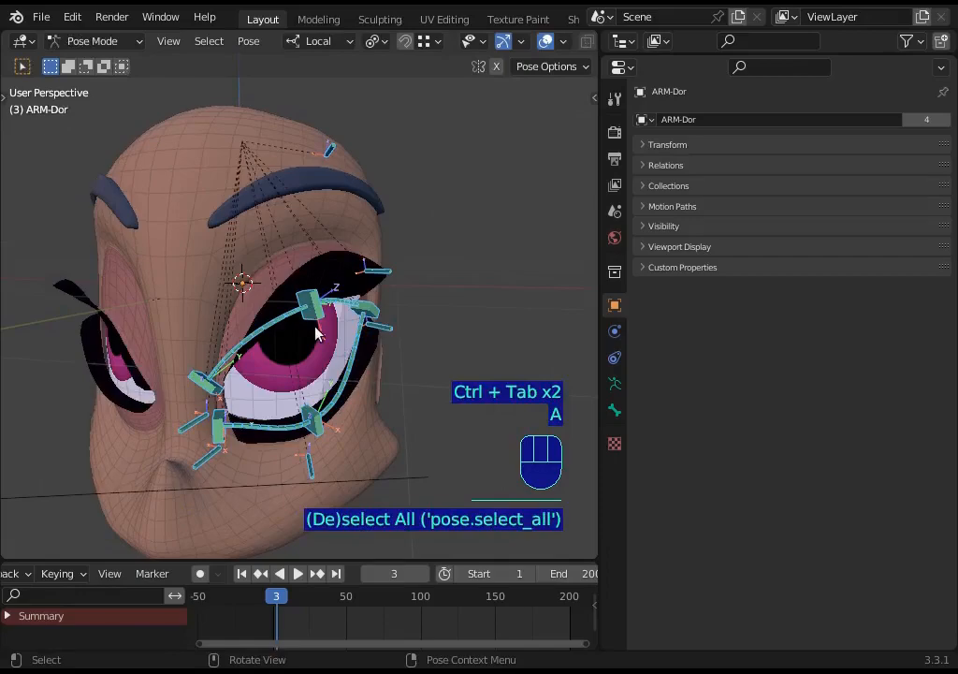
key("alt+a")
key("a")
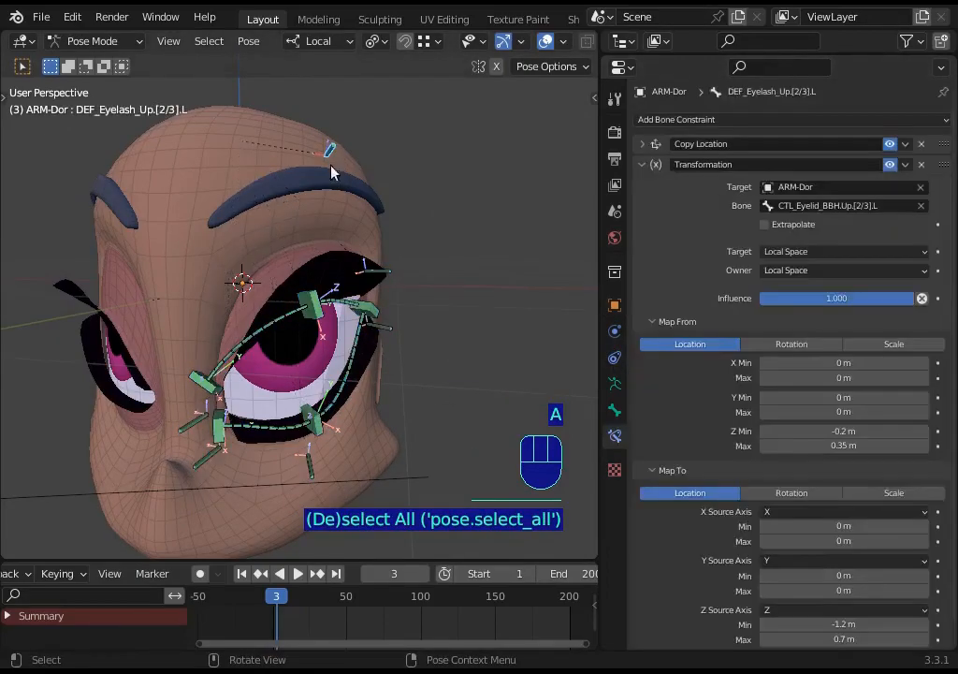
Box-select all the eyelid and eyelash bones in Edit Mode, returning to Pose Mode to review them and the active bone's Transformation constraint.
key("Tab")
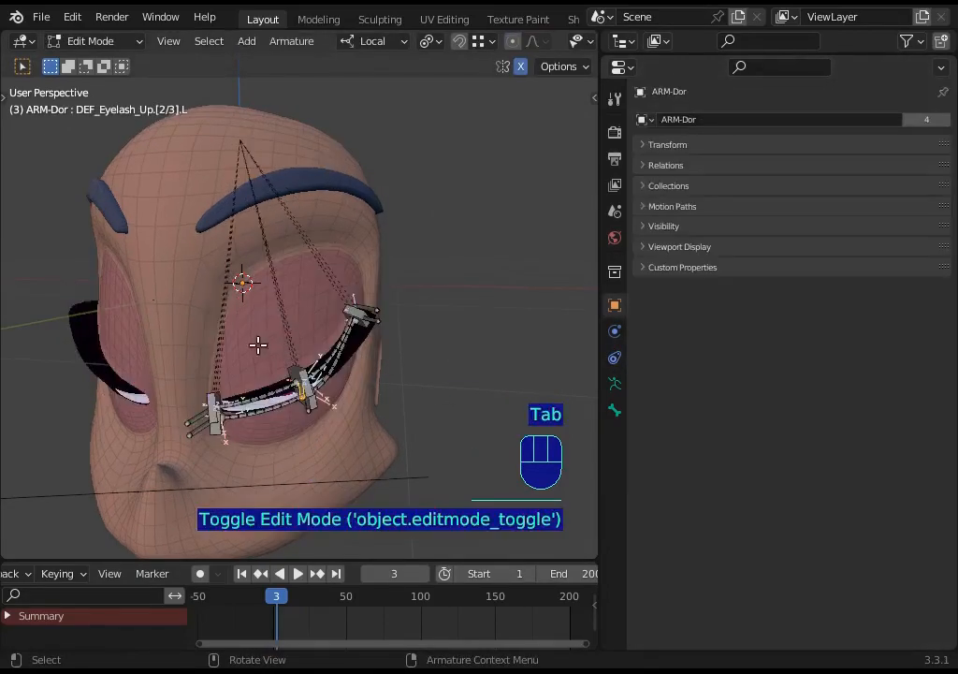
key("b")
left_click_drag(171, 474, 386, 278)
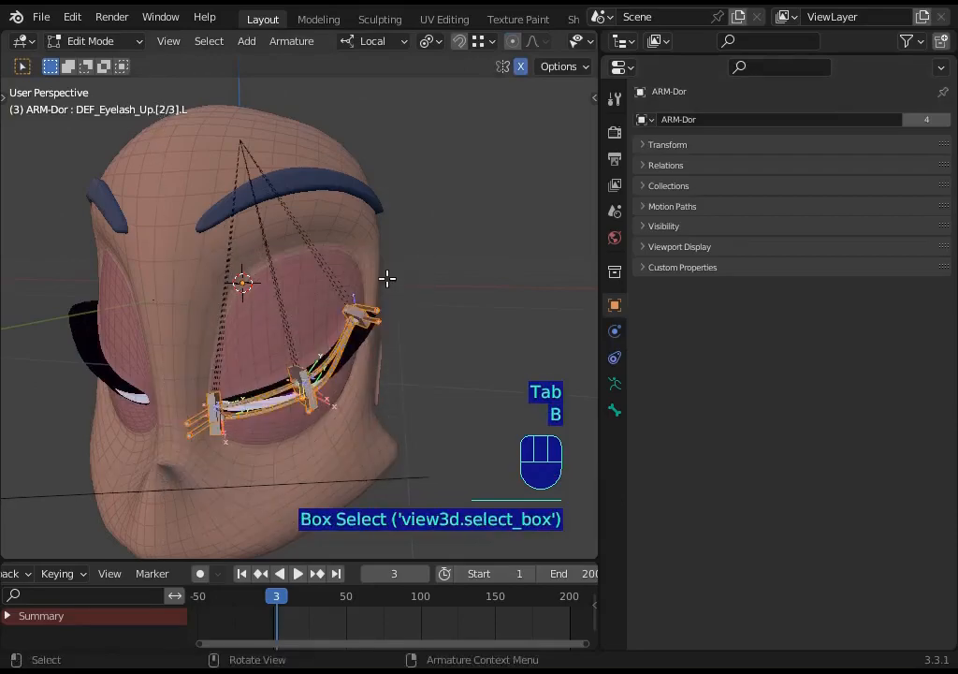
key("Tab")
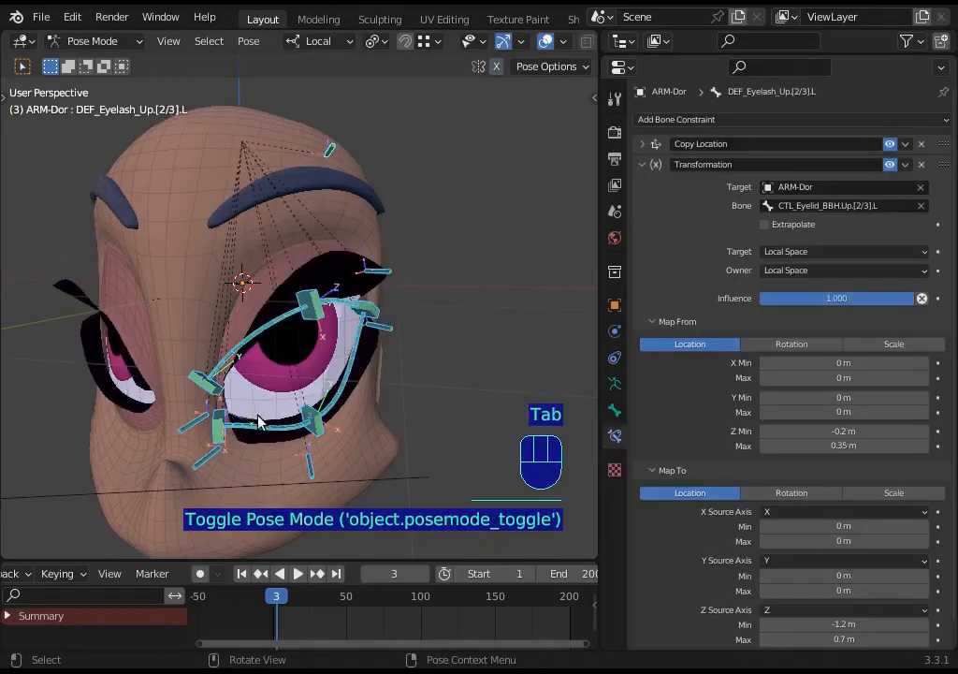
scroll(823, 552, "down", 1)
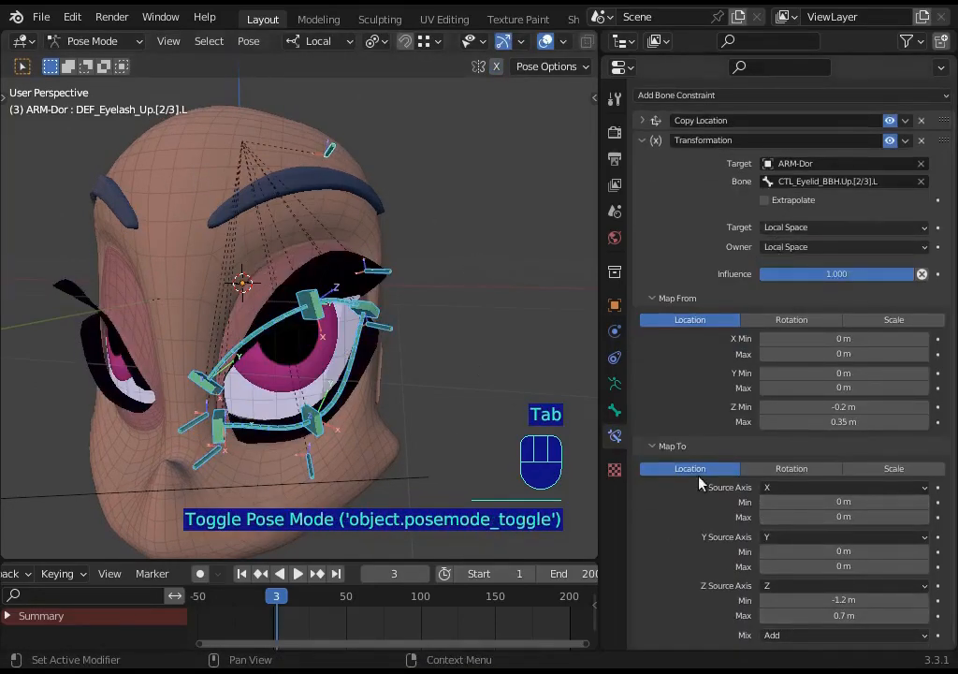
middle_click_drag(272, 318, 293, 320)
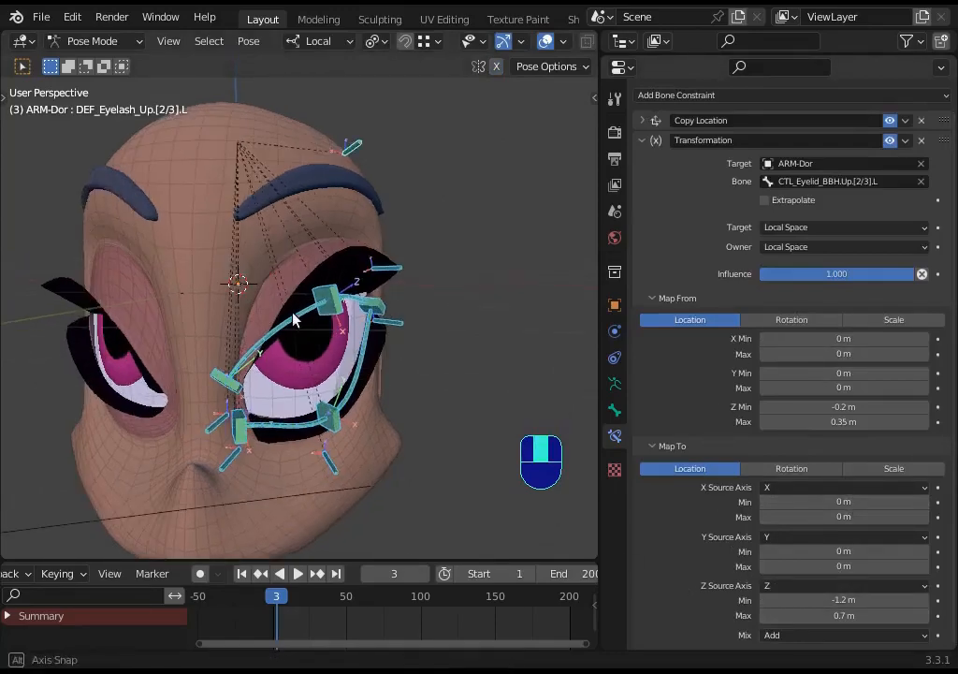
Return the armature to Edit Mode and reselect all of its left-side bones in preparation for symmetrizing.
key("Tab")
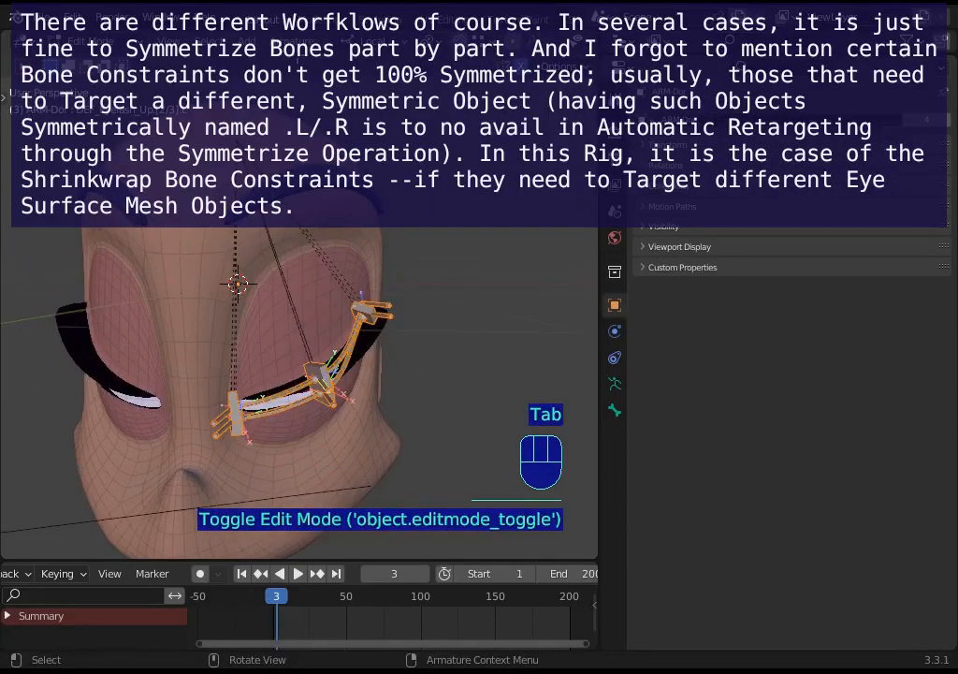
left_click(296, 42)
left_click(296, 42)
left_click(296, 42)
left_click(295, 42)
key("alt+a")
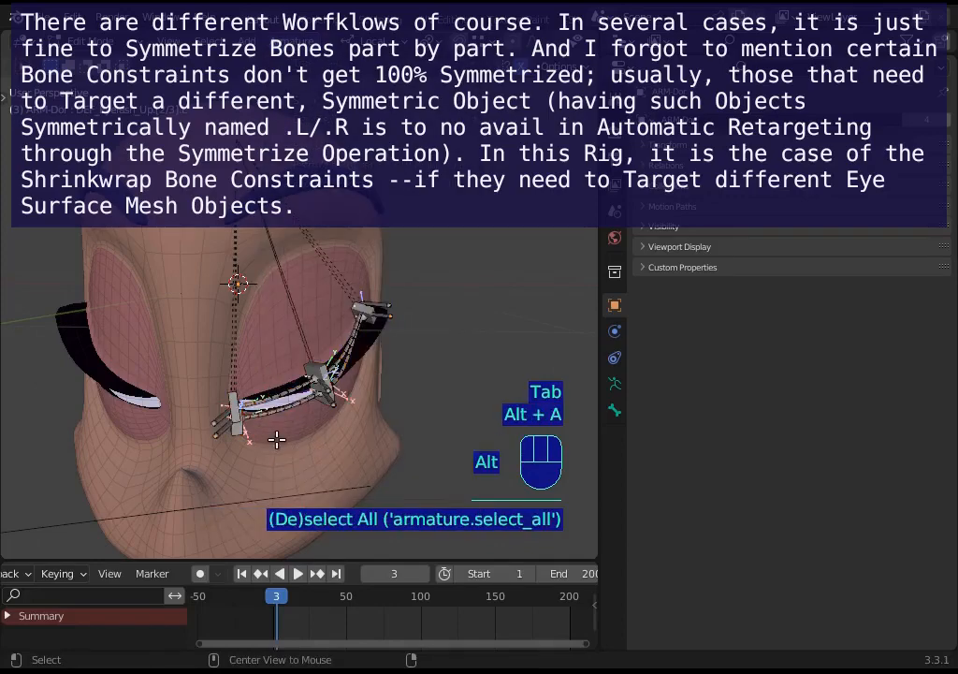
key("a")
middle_click_drag(295, 370, 142, 302)
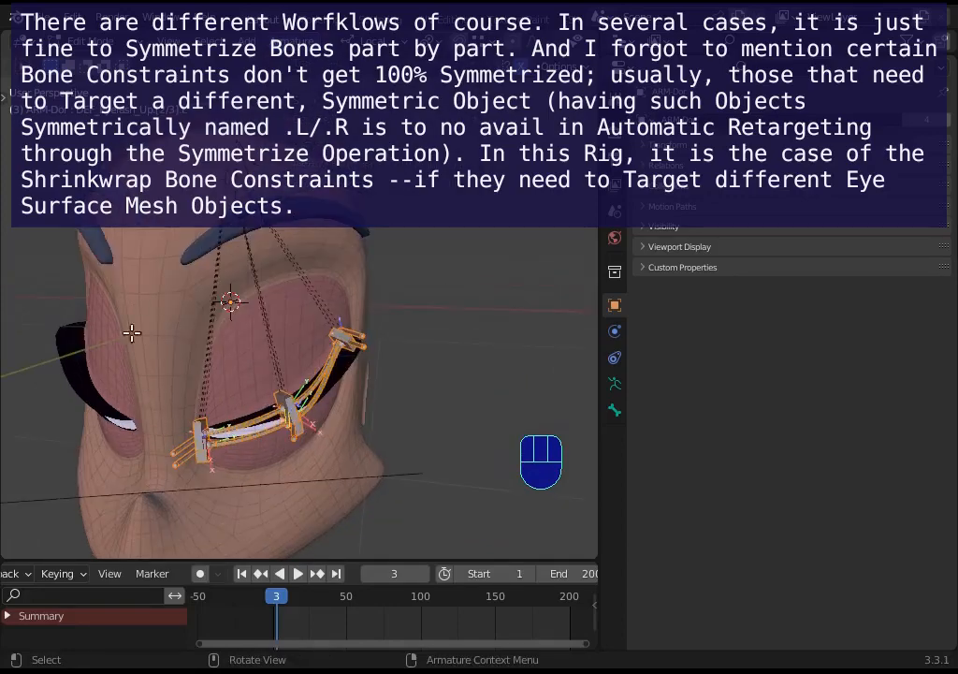
middle_click_drag(211, 409, 202, 473)
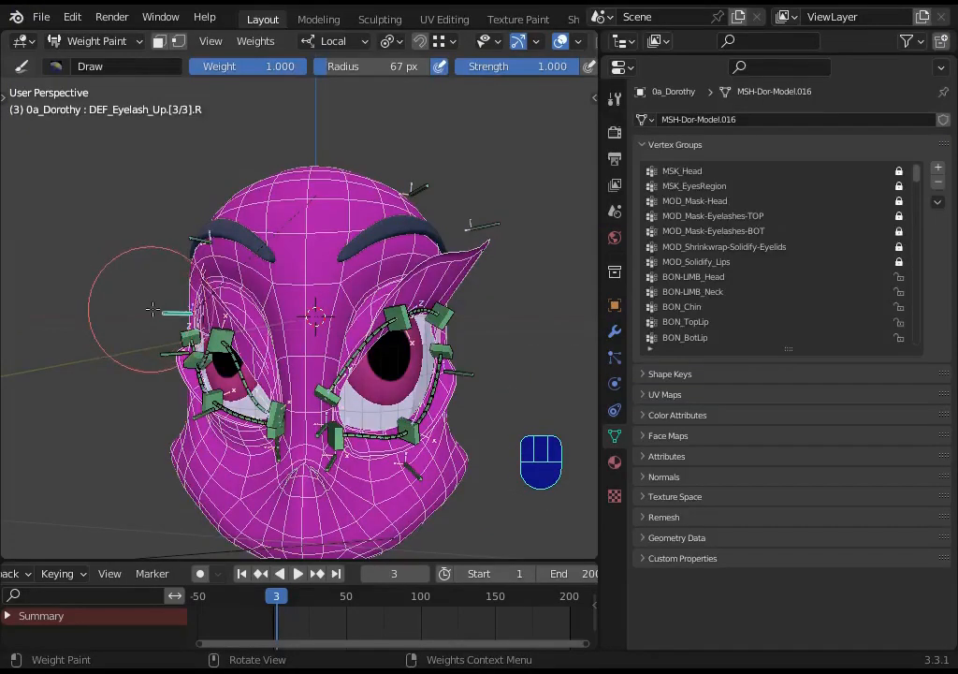
Compare the weights of the left and right outer upper eyelash bones on the 0a_Dorothy mesh in Weight Paint mode.
mouse_move(188, 342)
middle_mouse_down()
mouse_move(206, 271)
mouse_move(183, 304)
middle_mouse_up()
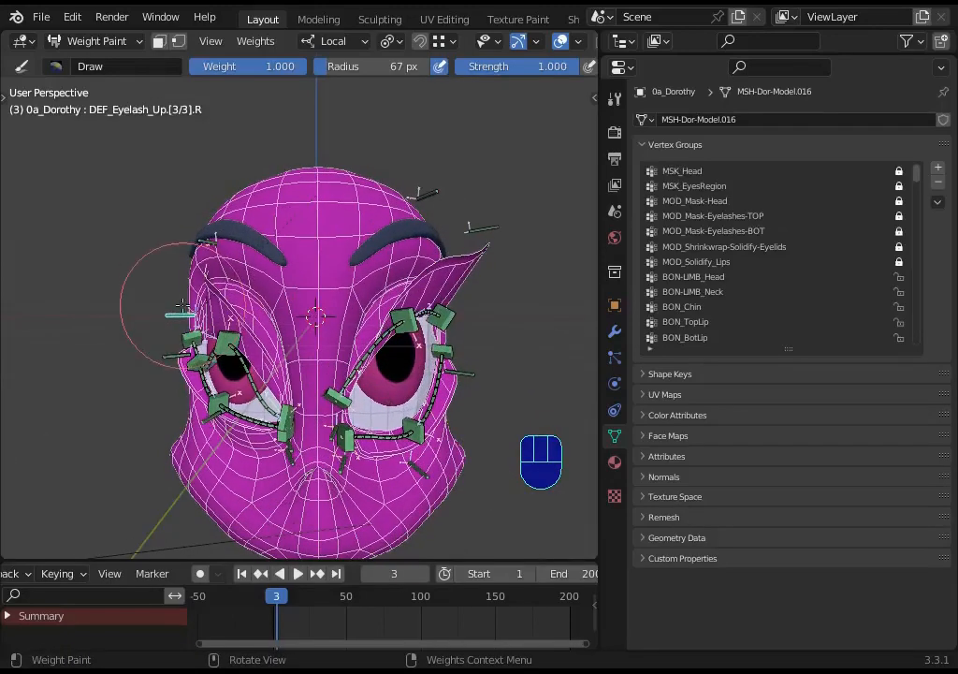
middle_click_drag(460, 242, 473, 224)
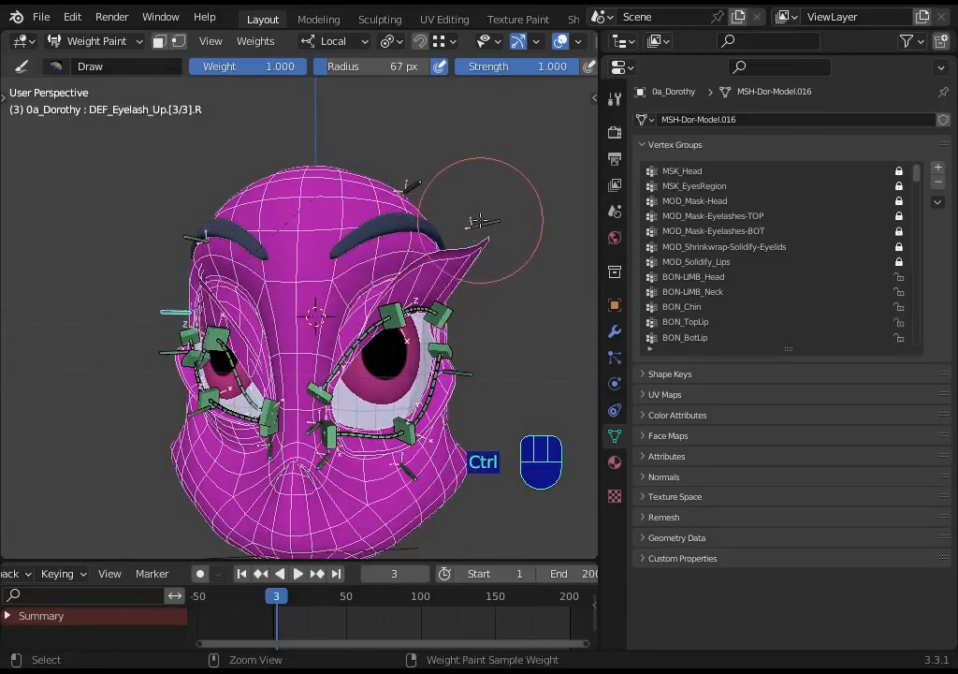
left_click(479, 221, "ctrl")
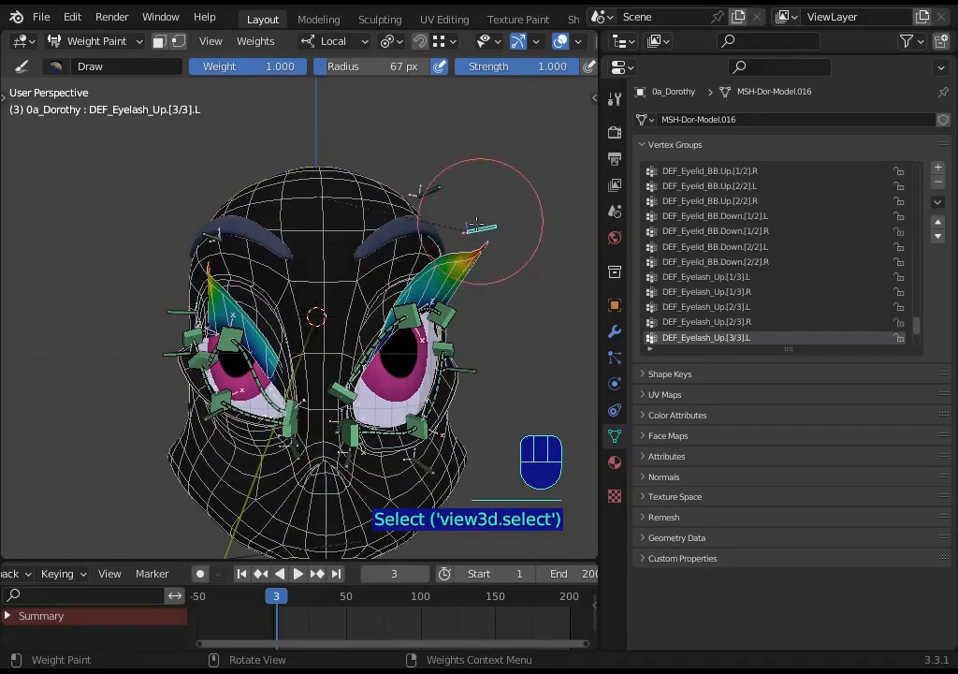
middle_click_drag(163, 297, 157, 314)
left_click(188, 319, "ctrl")
left_click(479, 225, "ctrl")
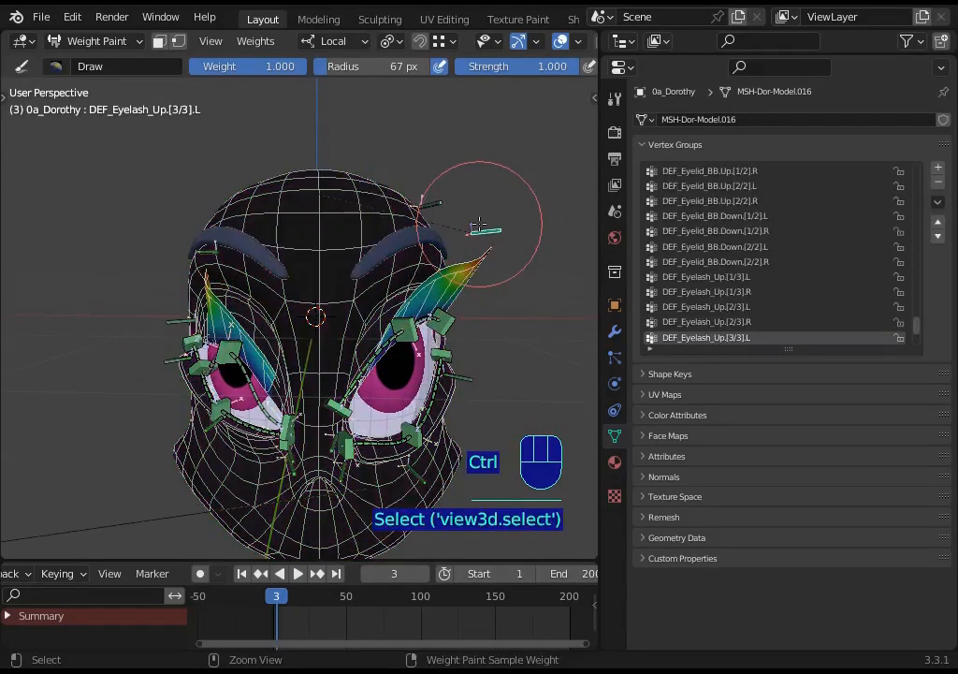
left_click(180, 319, "ctrl")
middle_click_drag(185, 281, 242, 283)
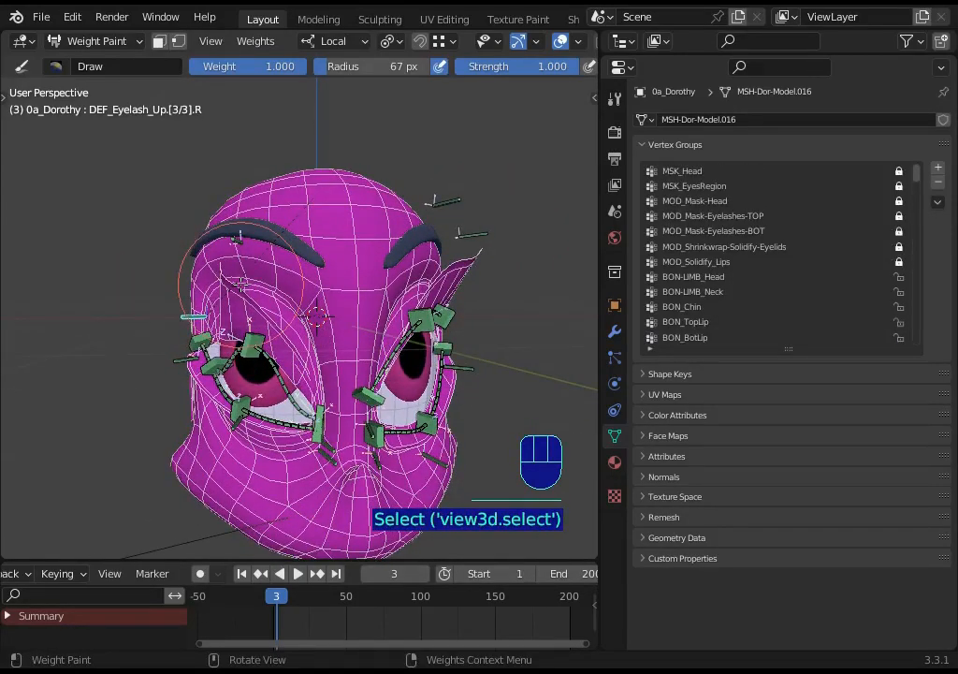
left_click(475, 229, "ctrl")
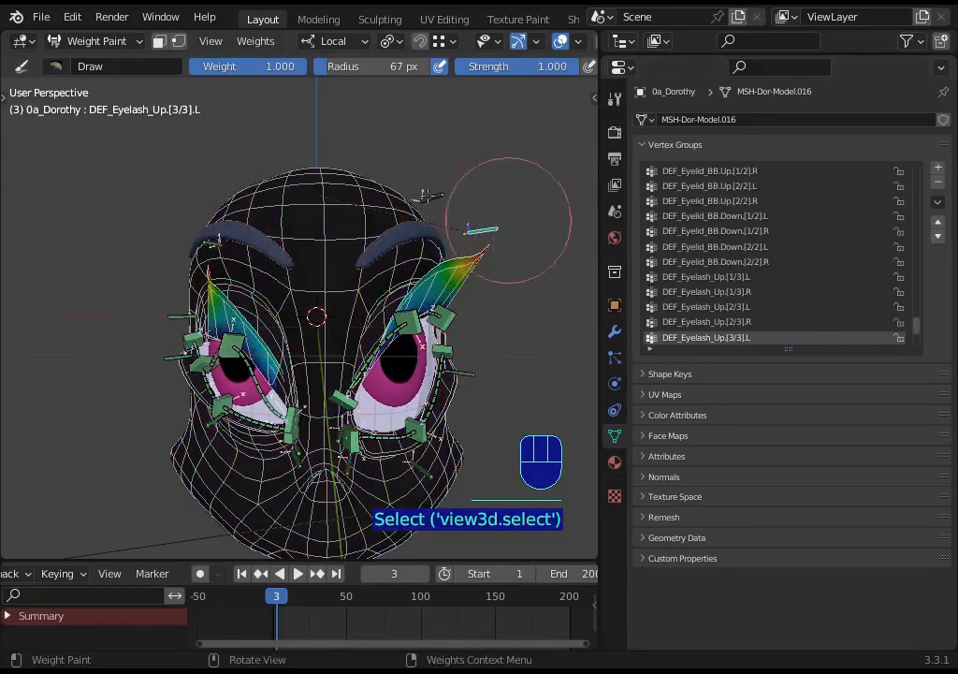
Inspect the settings of the Mirror modifier on the 0a_Dorothy mesh.
left_click(613, 331)
left_click(641, 144)
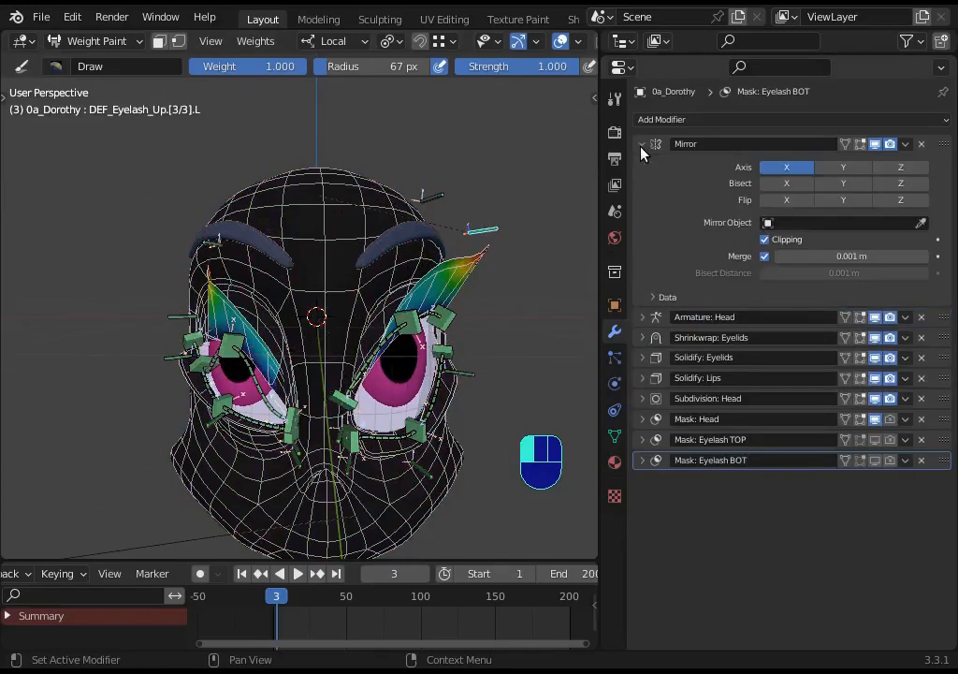
left_click(642, 144)
Select the right outer upper eyelash bone and make one Draw dab in empty space off the mesh to create its vertex group.
left_click(187, 315, "ctrl")
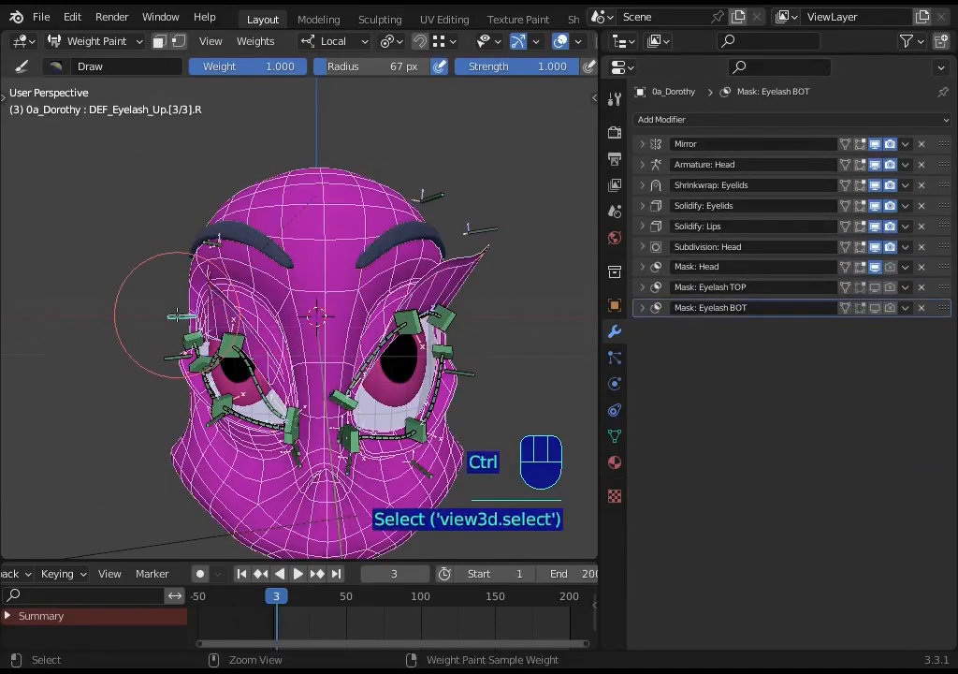
mouse_move(187, 316)
middle_mouse_down()
mouse_move(149, 325)
mouse_move(139, 279)
middle_mouse_up()
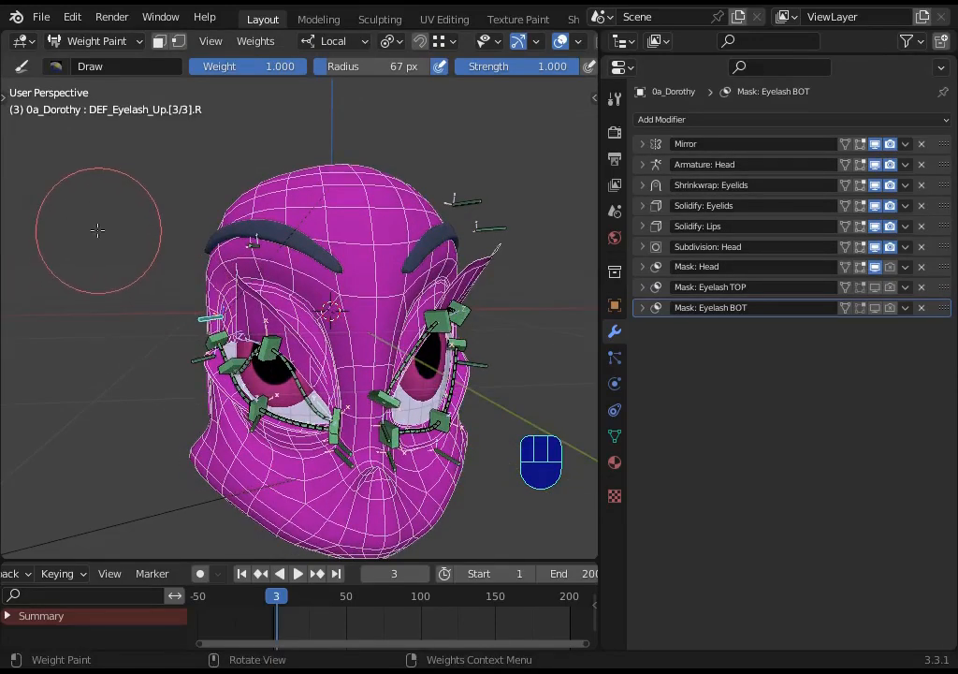
left_click(85, 192)
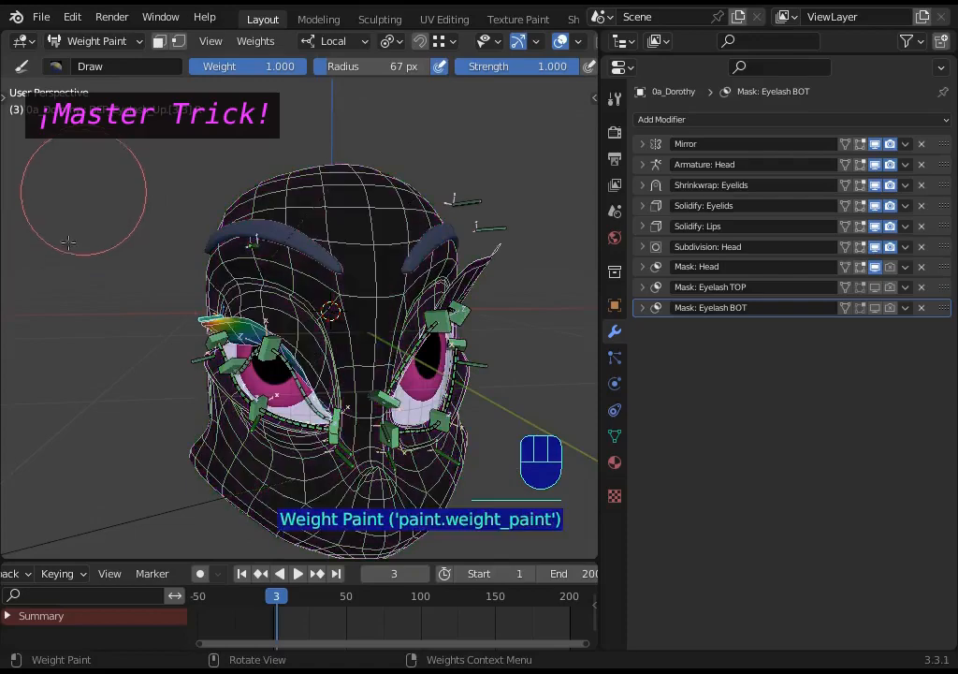
Compare the left and right outer upper eyelash weights again and check their entries among the mesh's vertex groups.
mouse_move(406, 257)
middle_mouse_down()
mouse_move(490, 214)
mouse_move(561, 223)
middle_mouse_up()
left_click(506, 216, "ctrl")
left_click(218, 305, "ctrl")
left_click(615, 436)
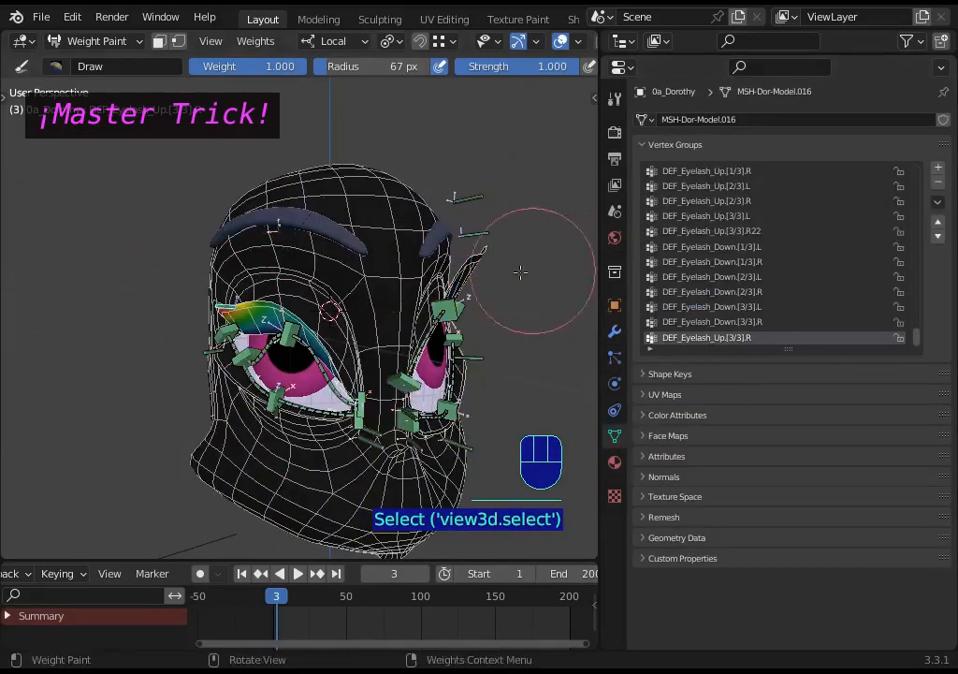
middle_click_drag(519, 271, 503, 259)
left_click(479, 224, "ctrl")
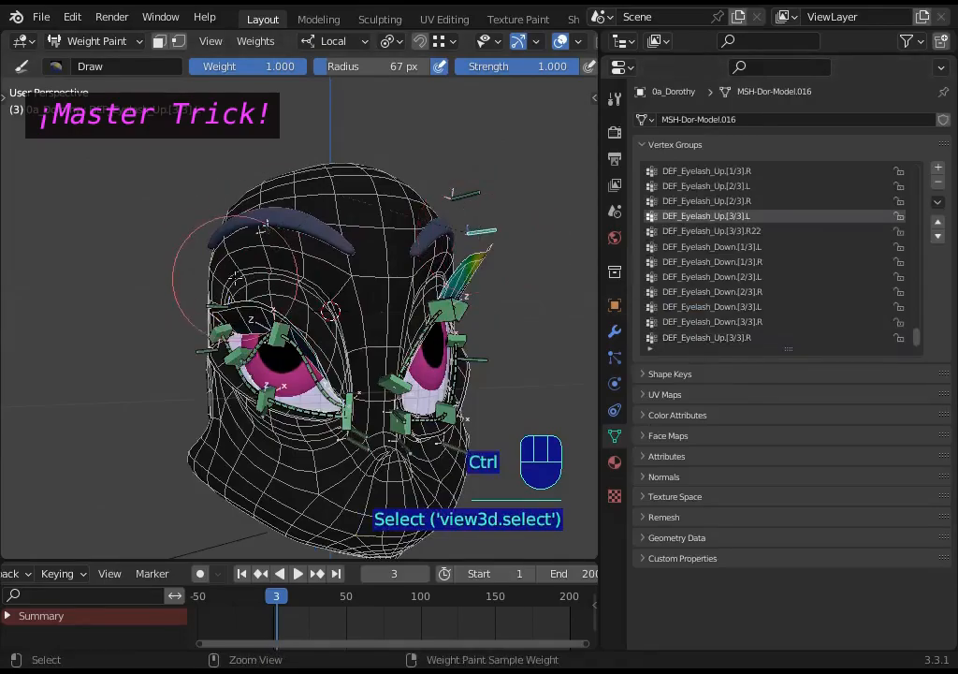